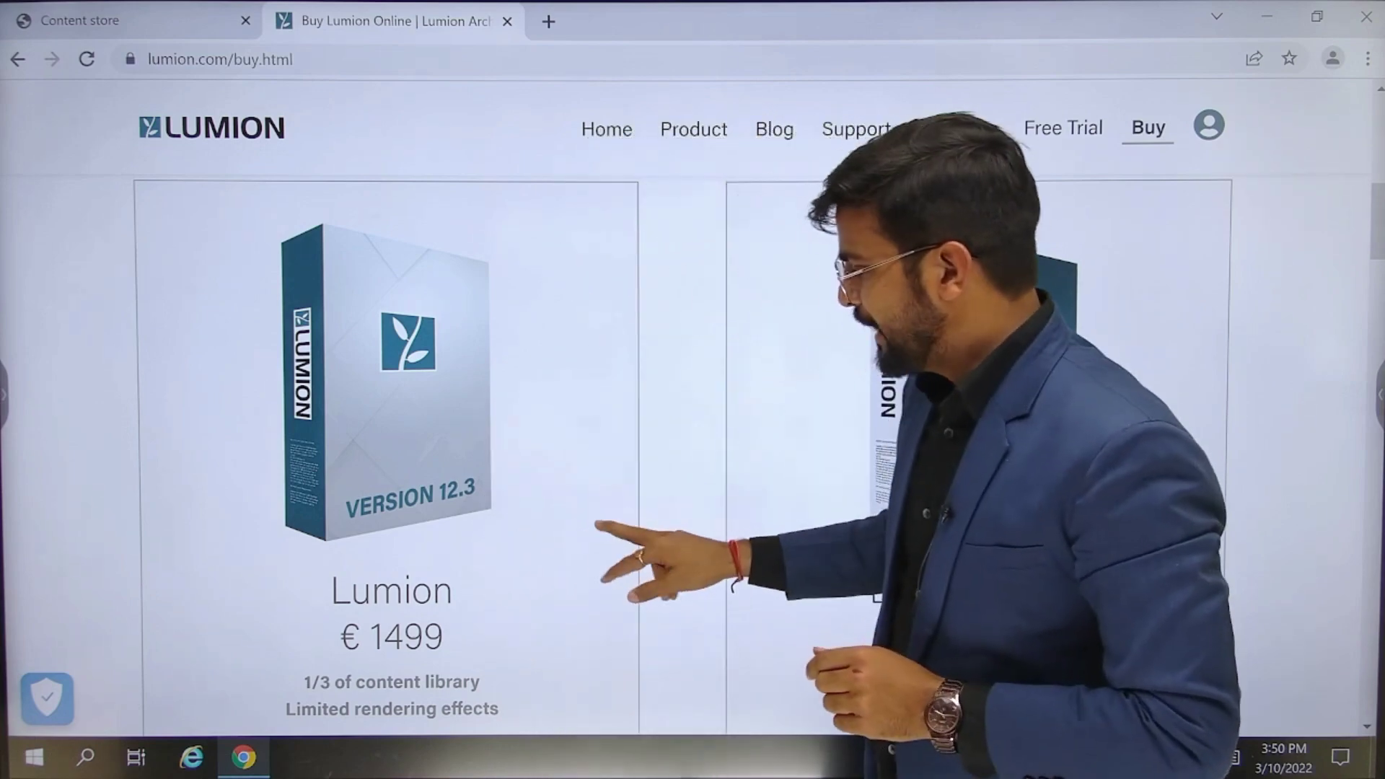
scroll(389, 433, "down", 2)
scroll(389, 433, "up", 1)
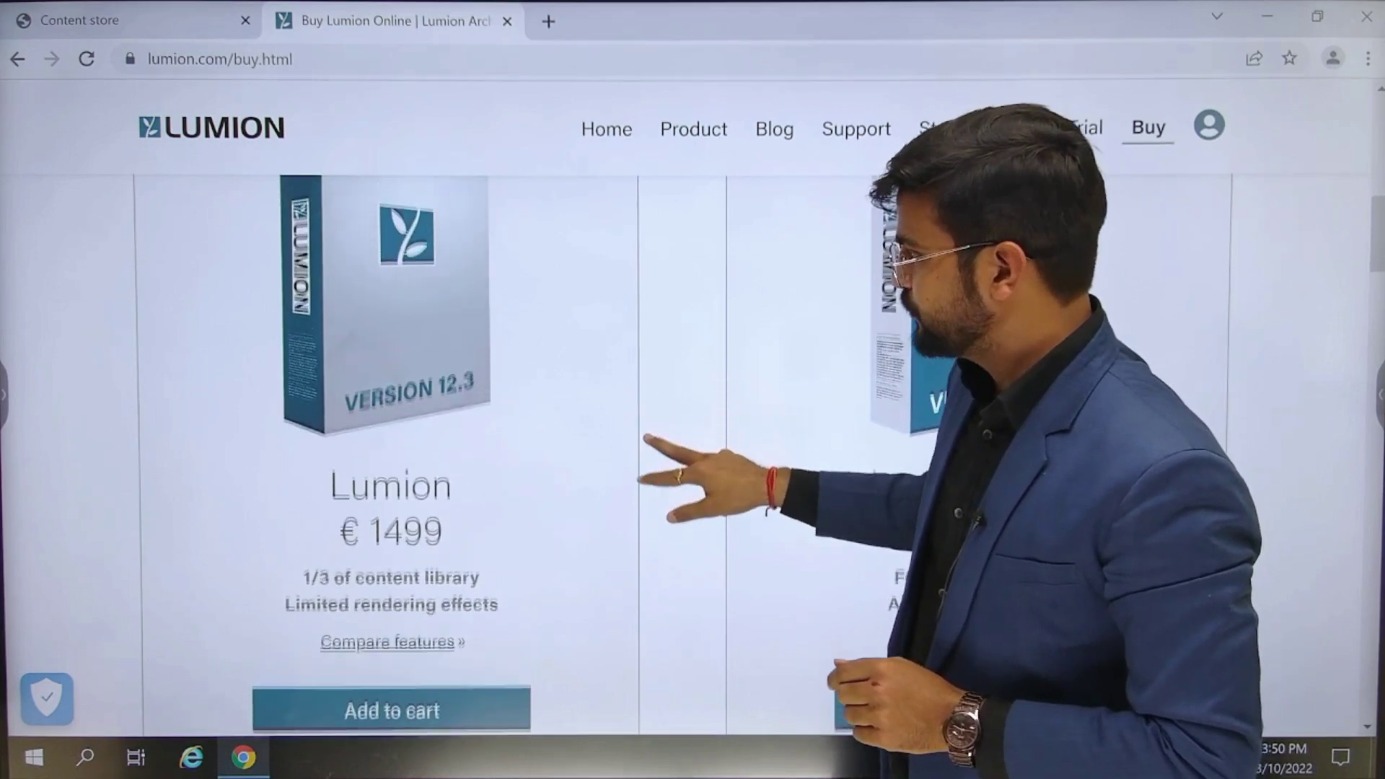
scroll(389, 433, "up", 1)
scroll(389, 433, "up", 1)
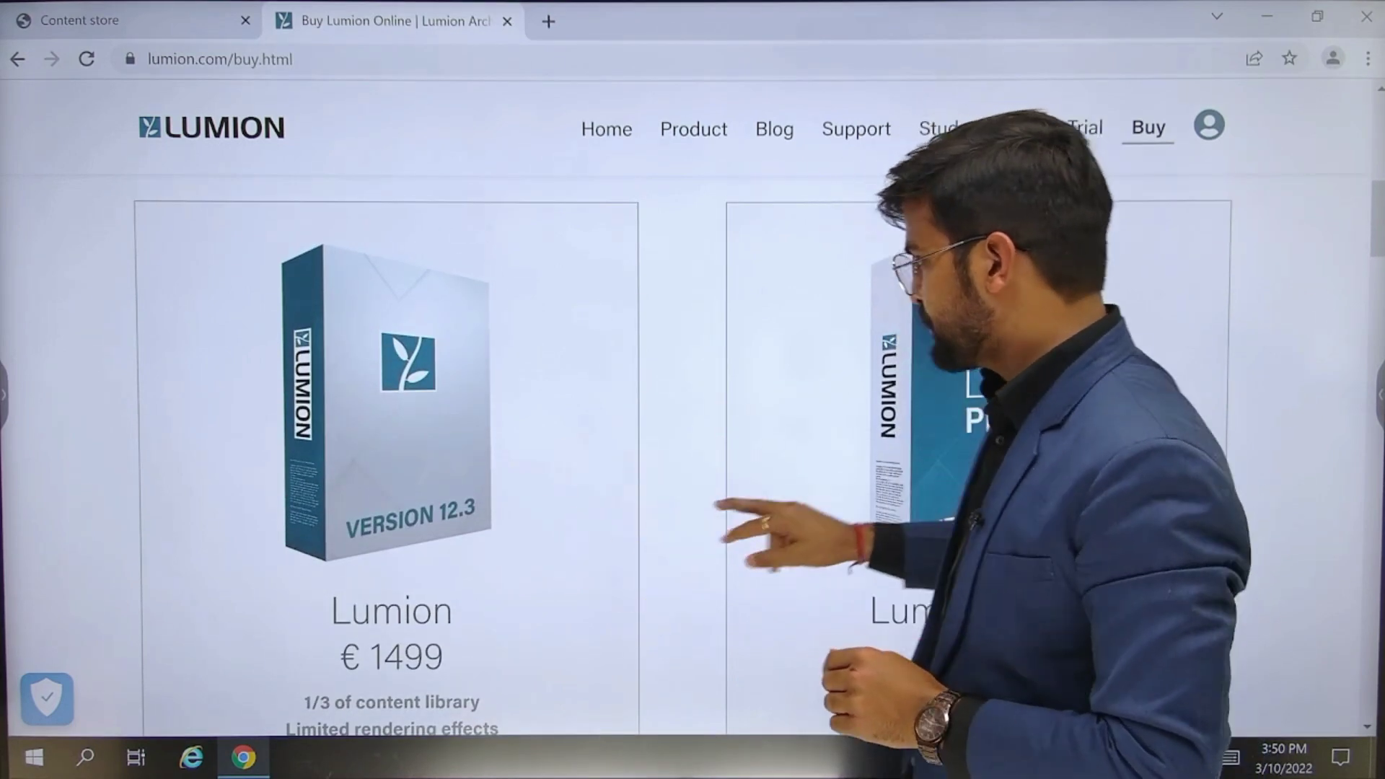
scroll(390, 433, "down", 2)
scroll(389, 433, "down", 1)
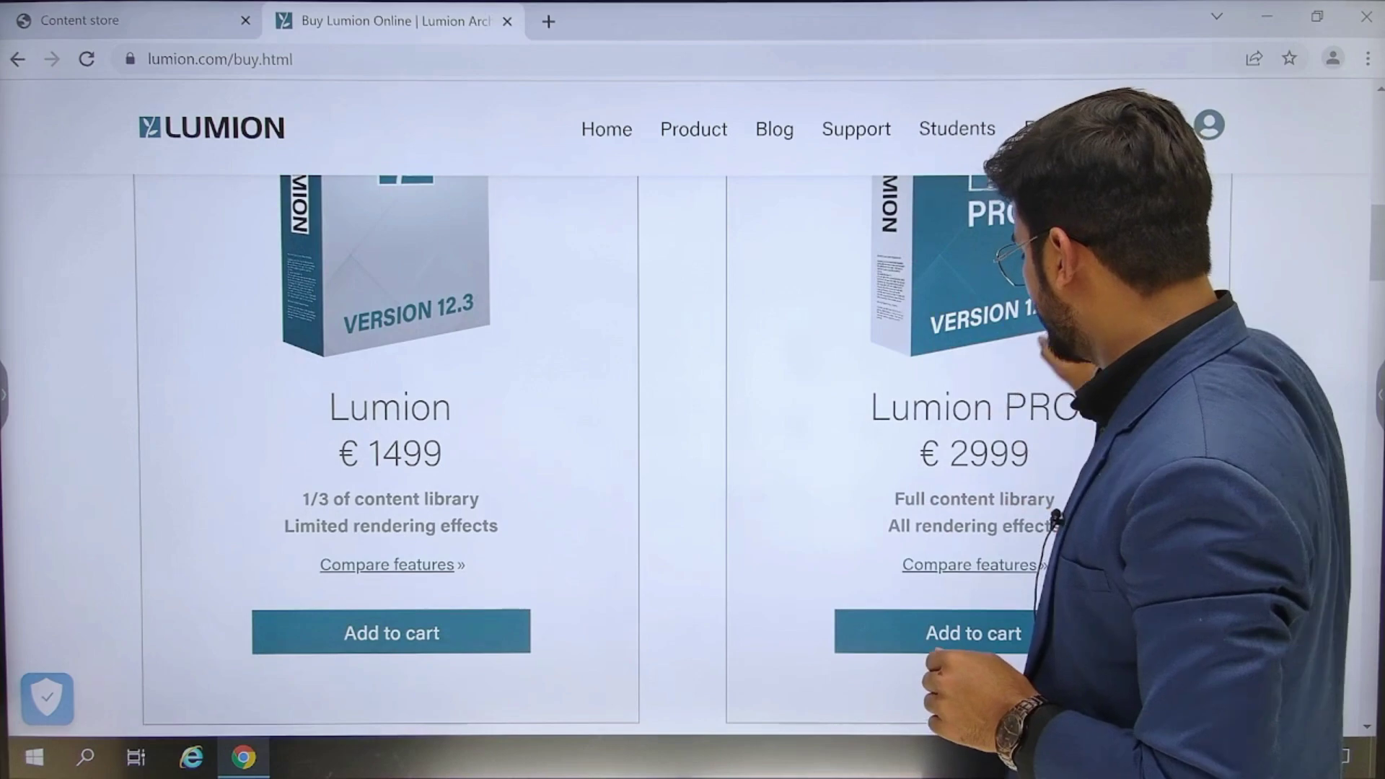
scroll(389, 433, "up", 1)
scroll(390, 433, "up", 1)
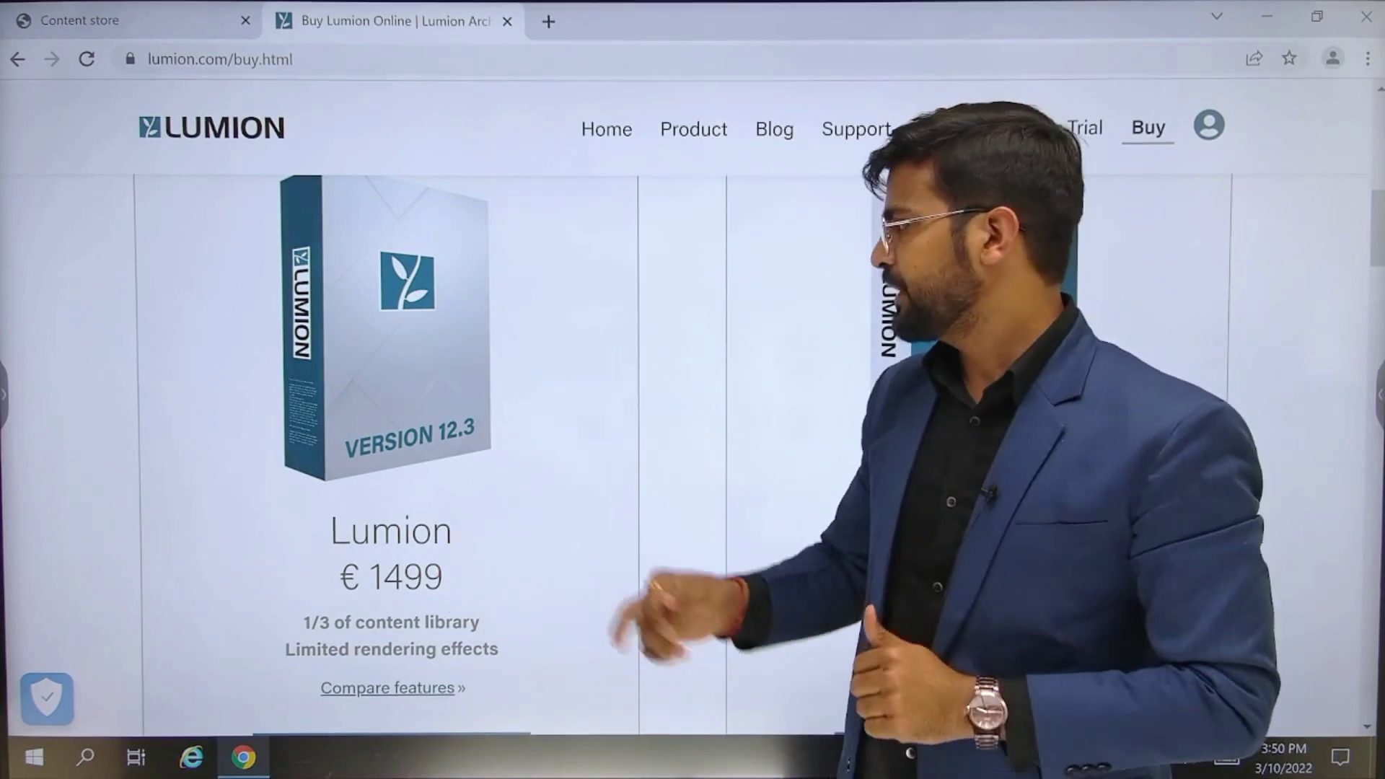
scroll(390, 433, "up", 1)
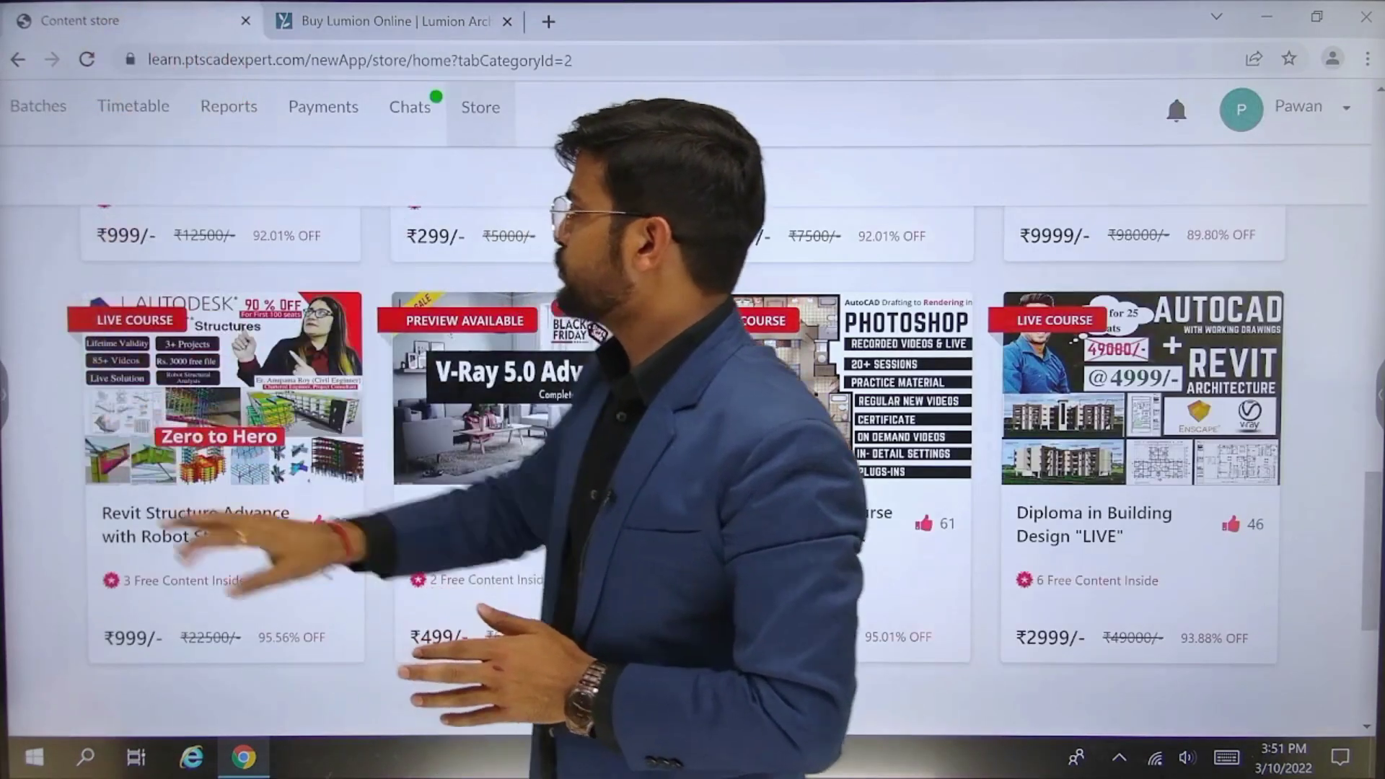
- Scroll the store listing and open the Software Installation Guide course page (17 videos, ₹100)
scroll(693, 433, "up", 1)
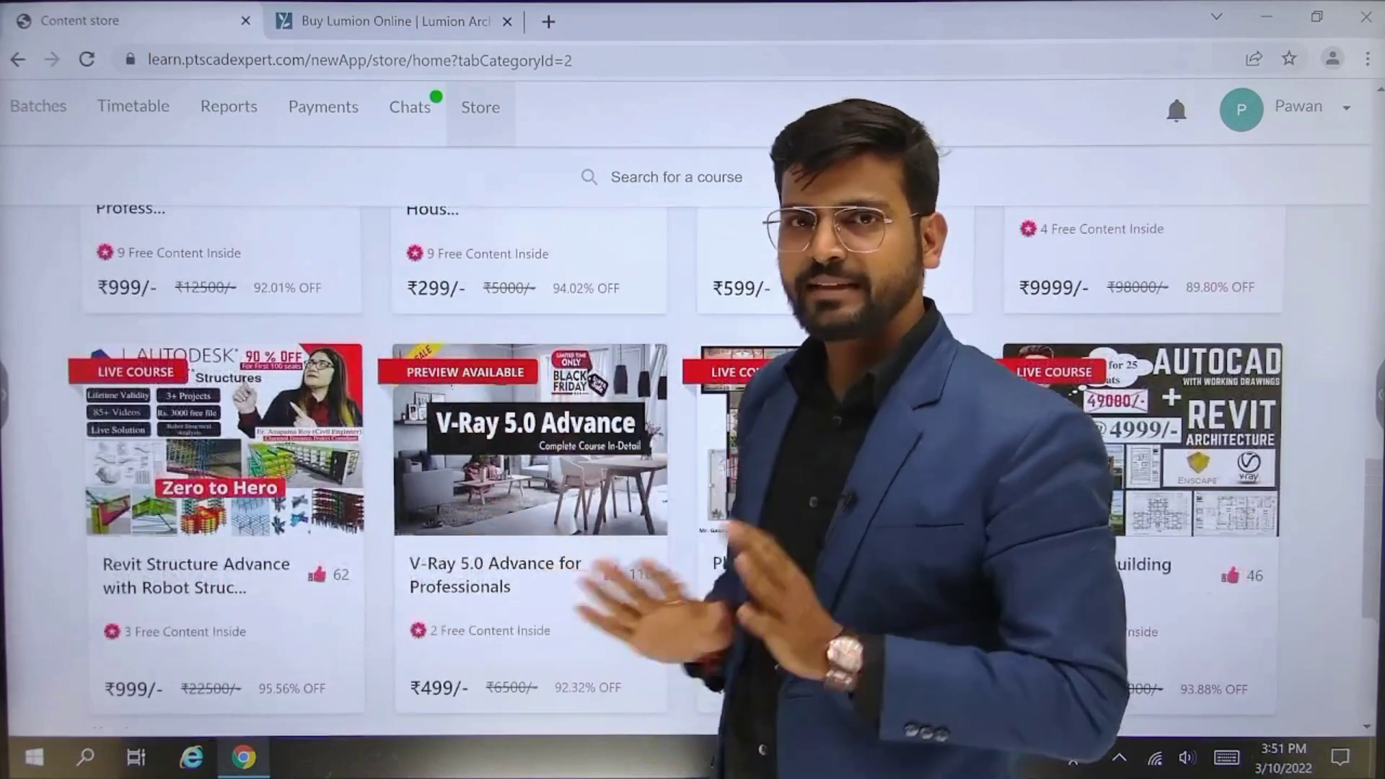
scroll(693, 433, "down", 1)
scroll(693, 433, "down", 4)
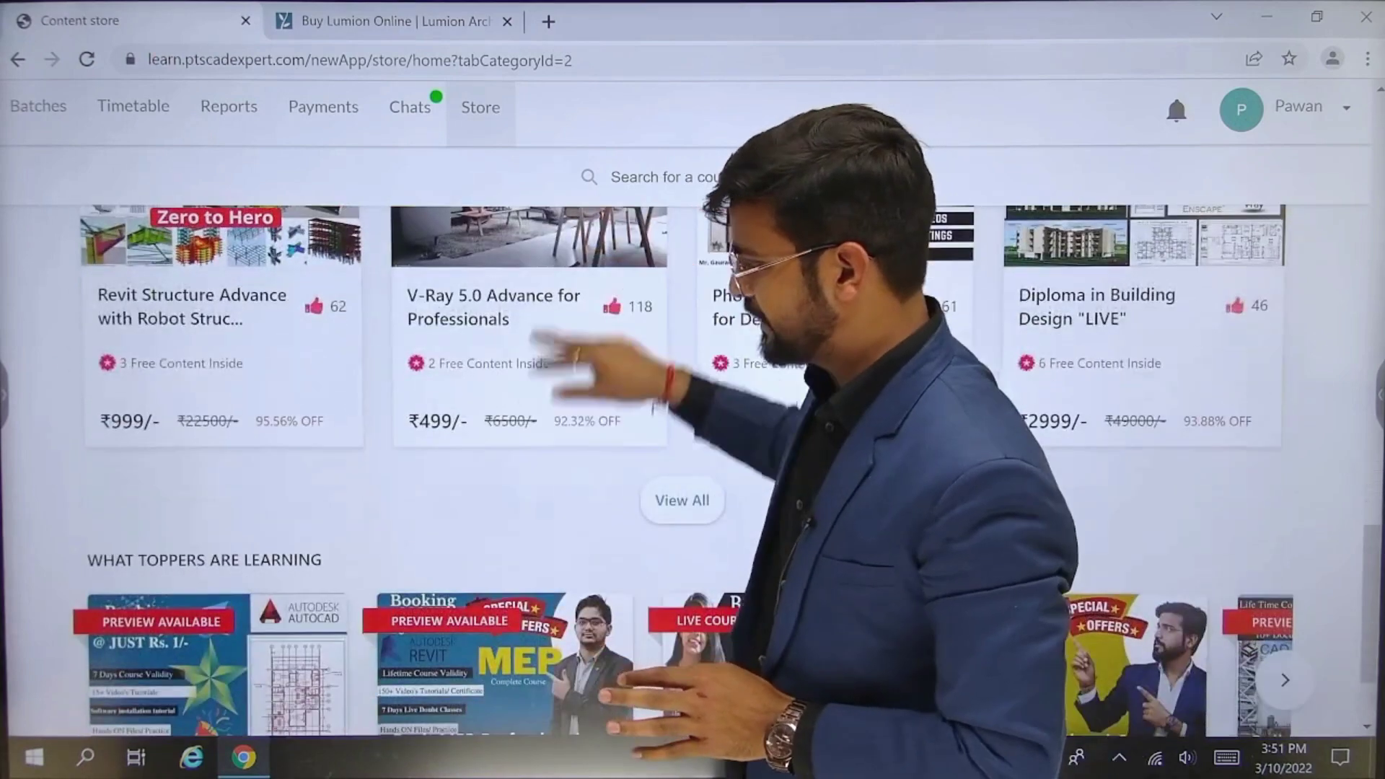
scroll(693, 433, "down", 1)
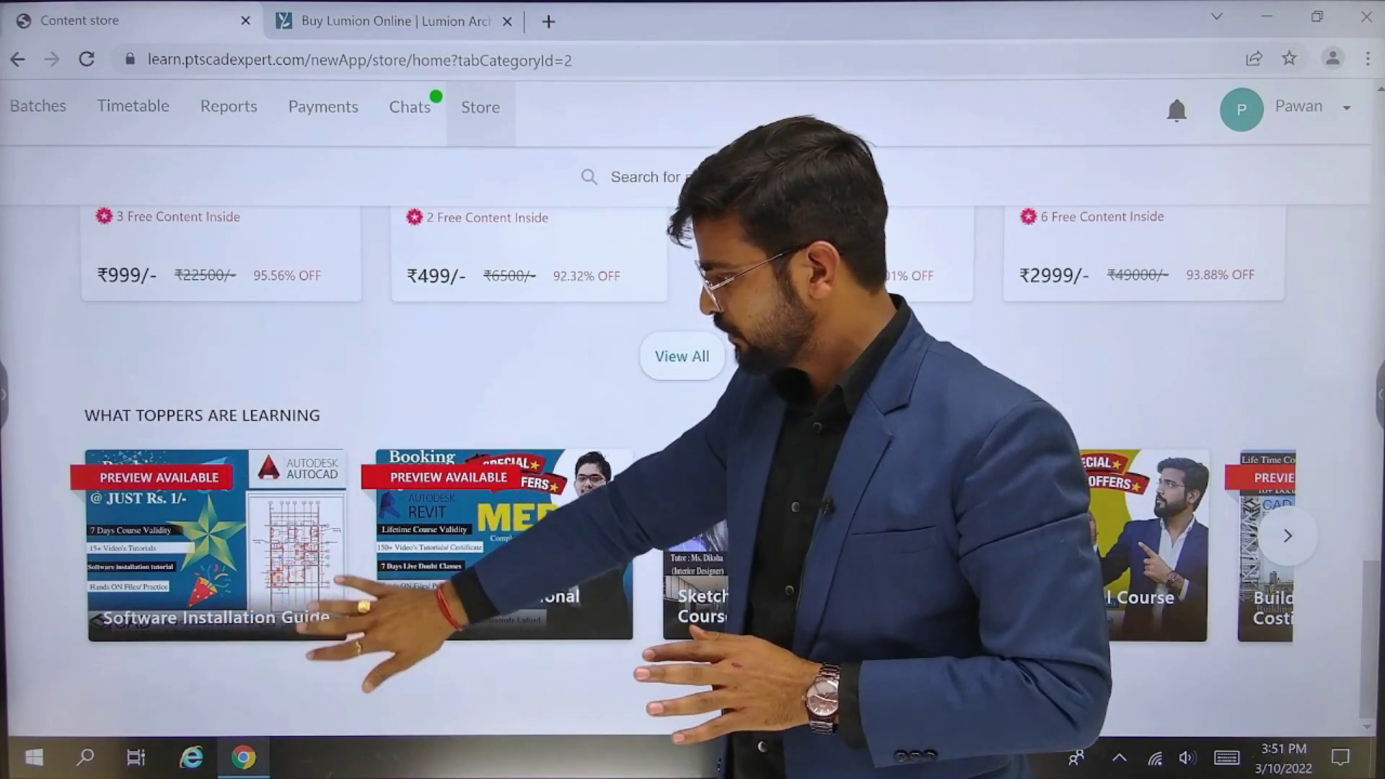
left_click(303, 541)
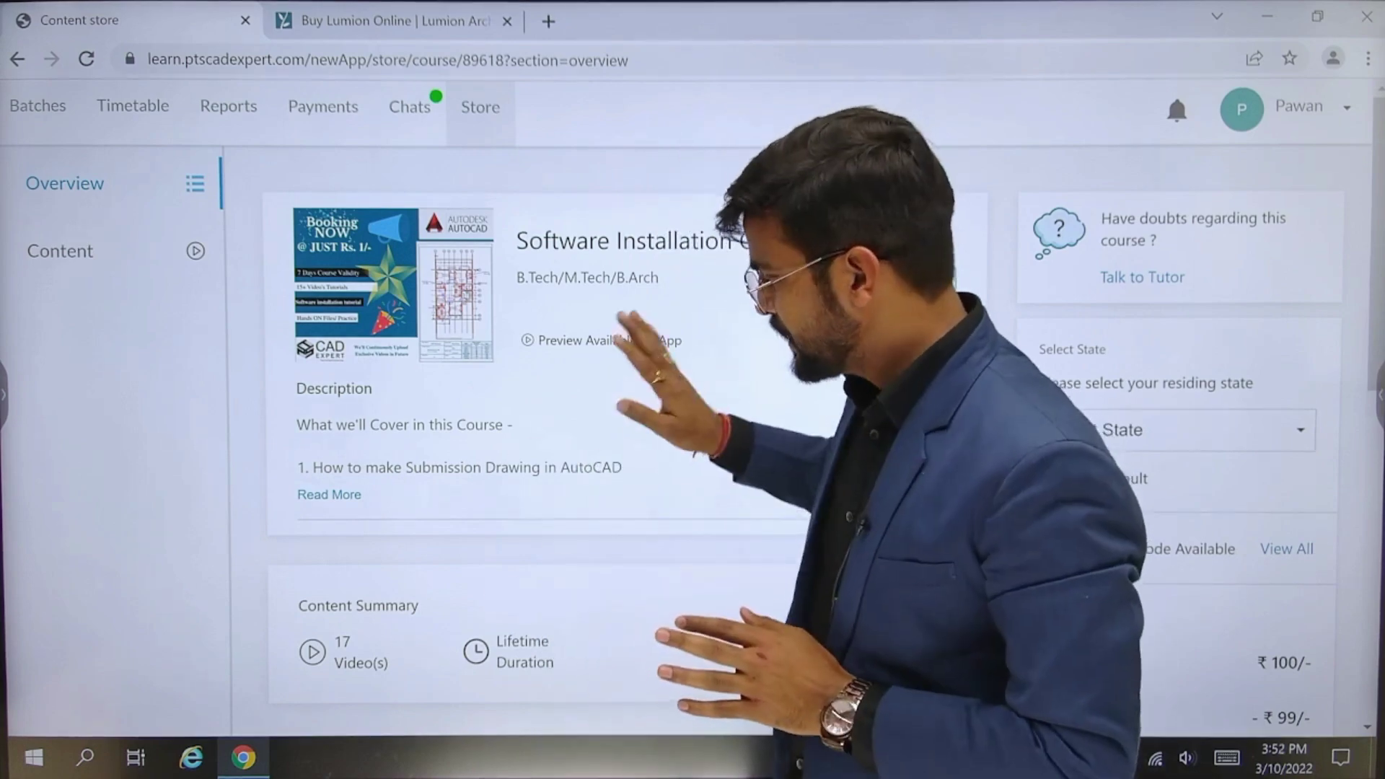
- Browse the course Content into Videos > Software Installation Guide, listing videos like Lumion 10 Installation Process
scroll(620, 433, "down", 2)
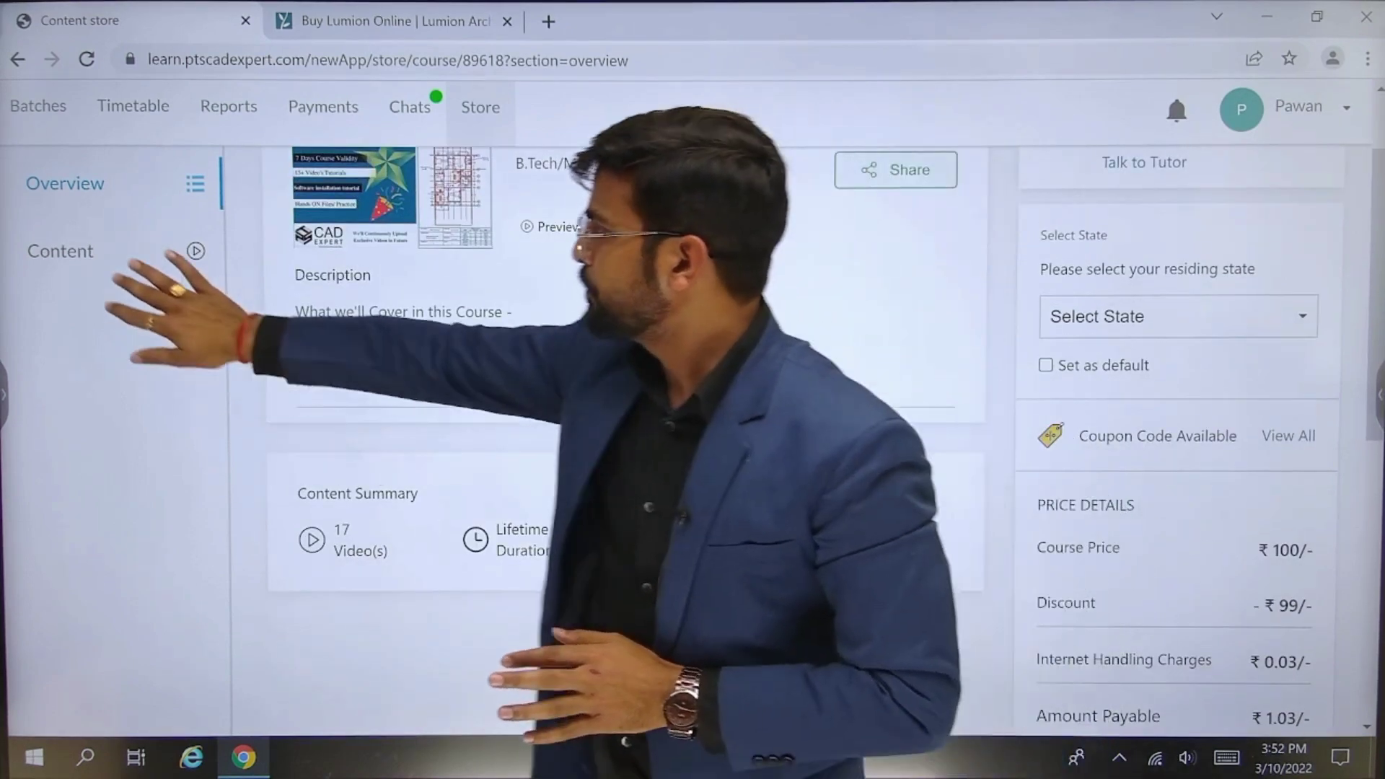
left_click(86, 251)
left_click(570, 343)
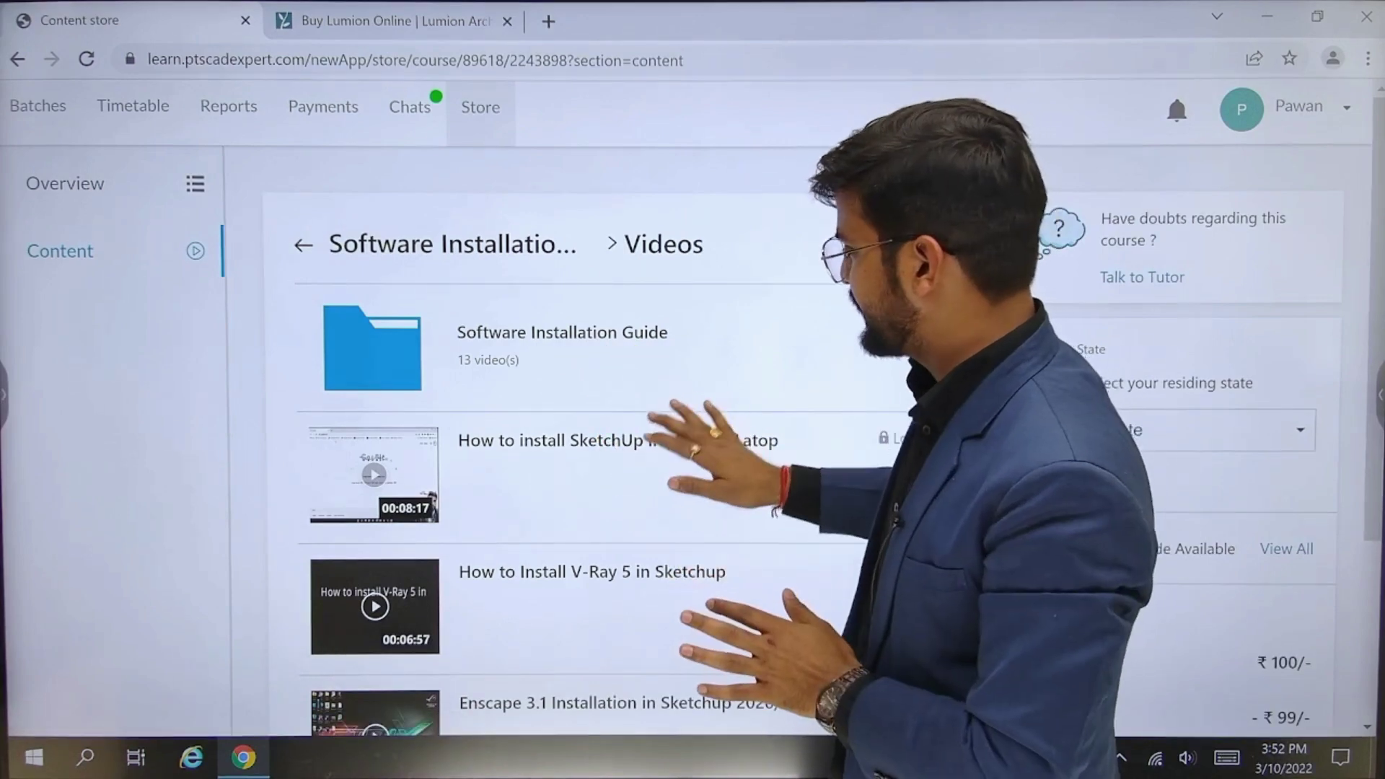
left_click(563, 339)
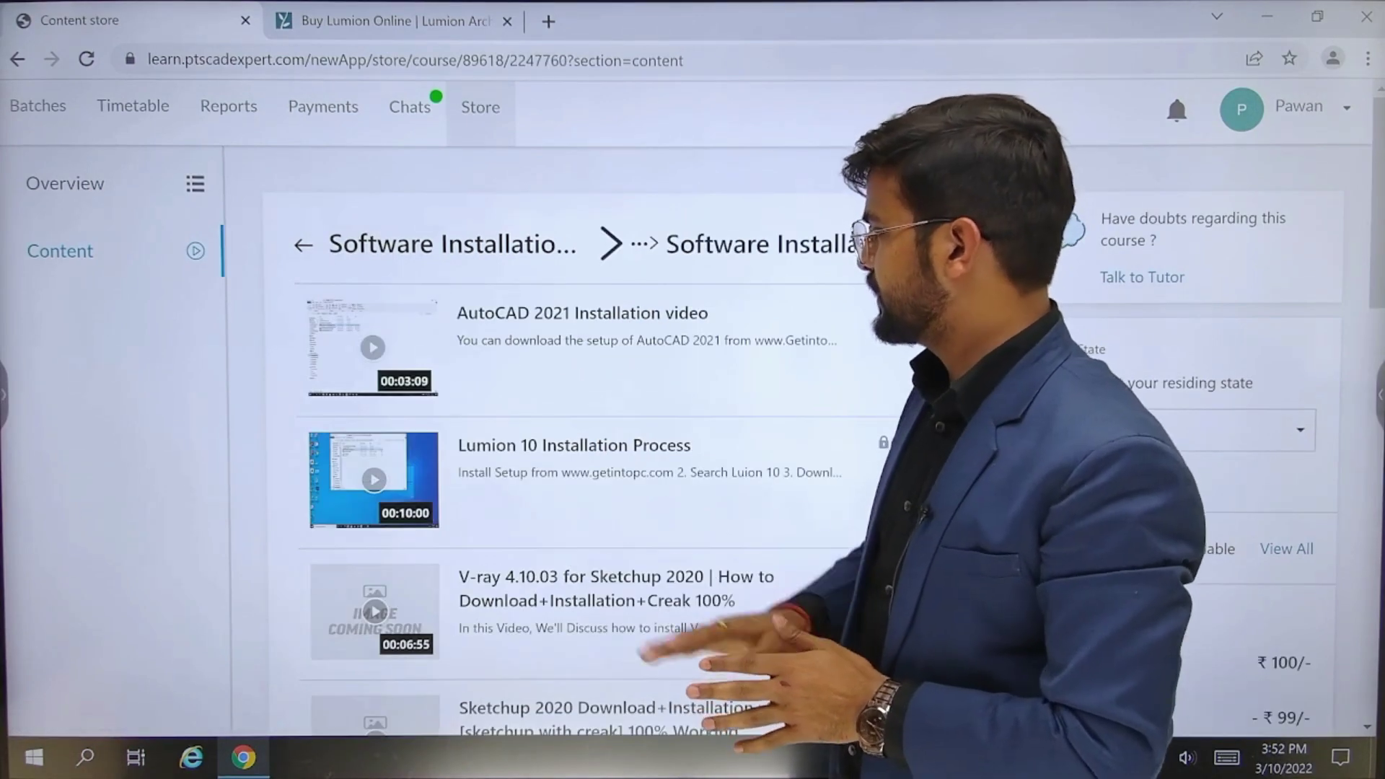
scroll(650, 376, "down", 1)
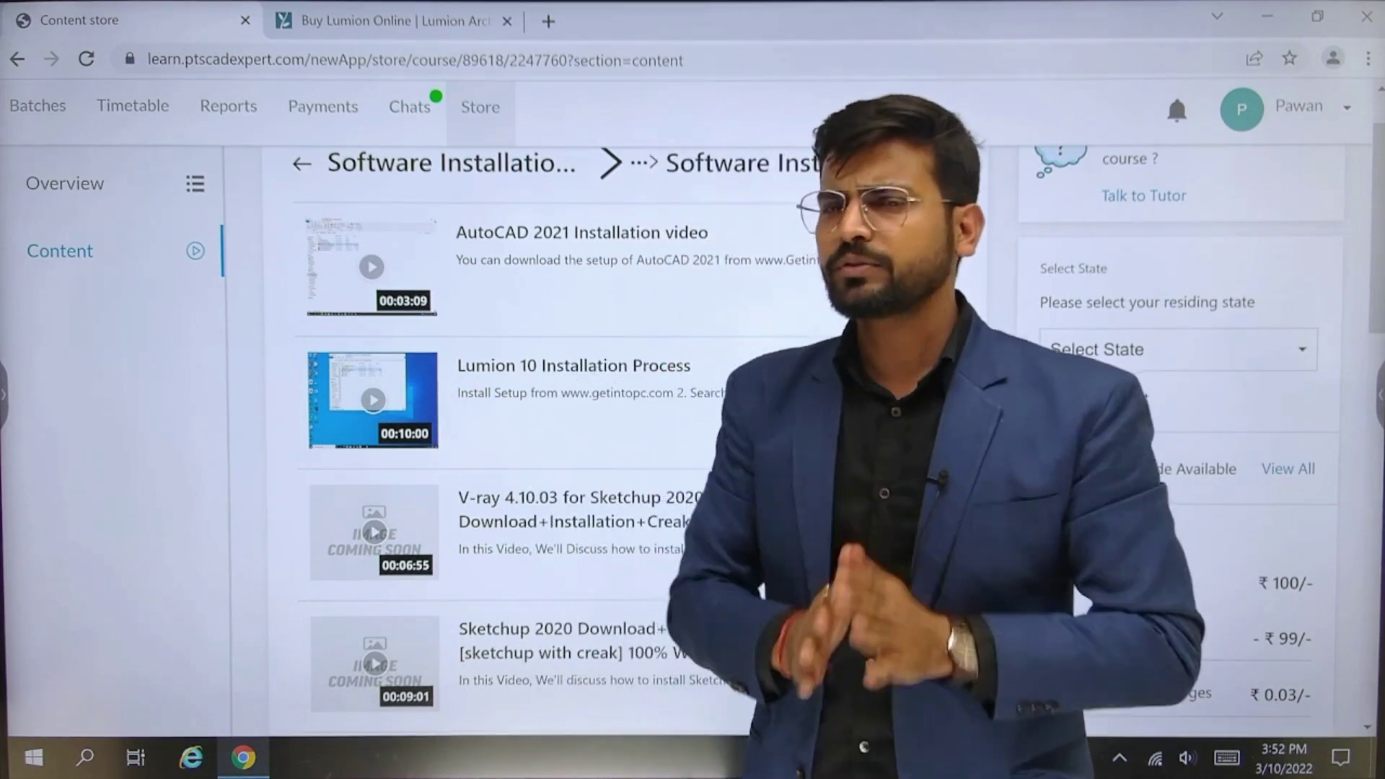
scroll(620, 433, "down", 1)
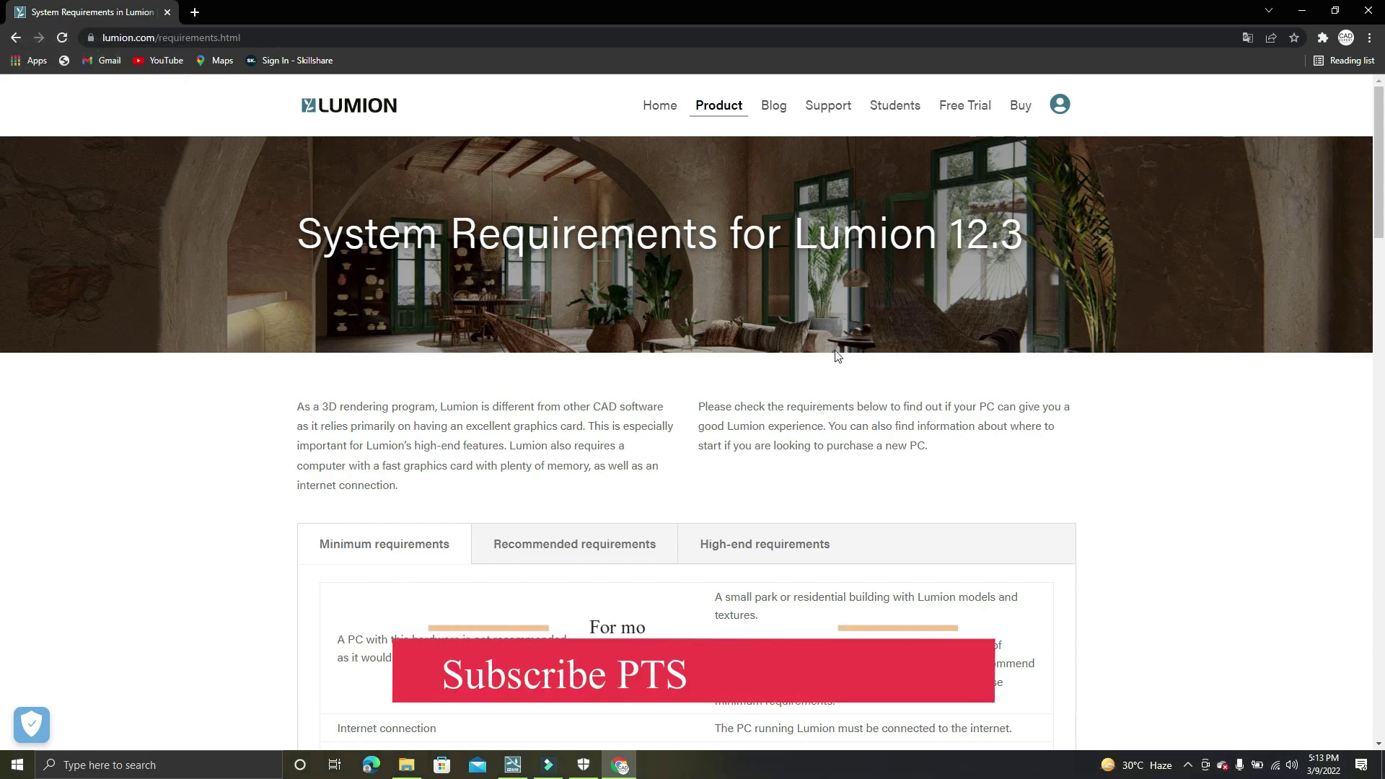
- Scroll to Lumion's minimum requirements and bring up the G3DMark 7,000 GPU link's options
scroll(857, 371, "down", 2)
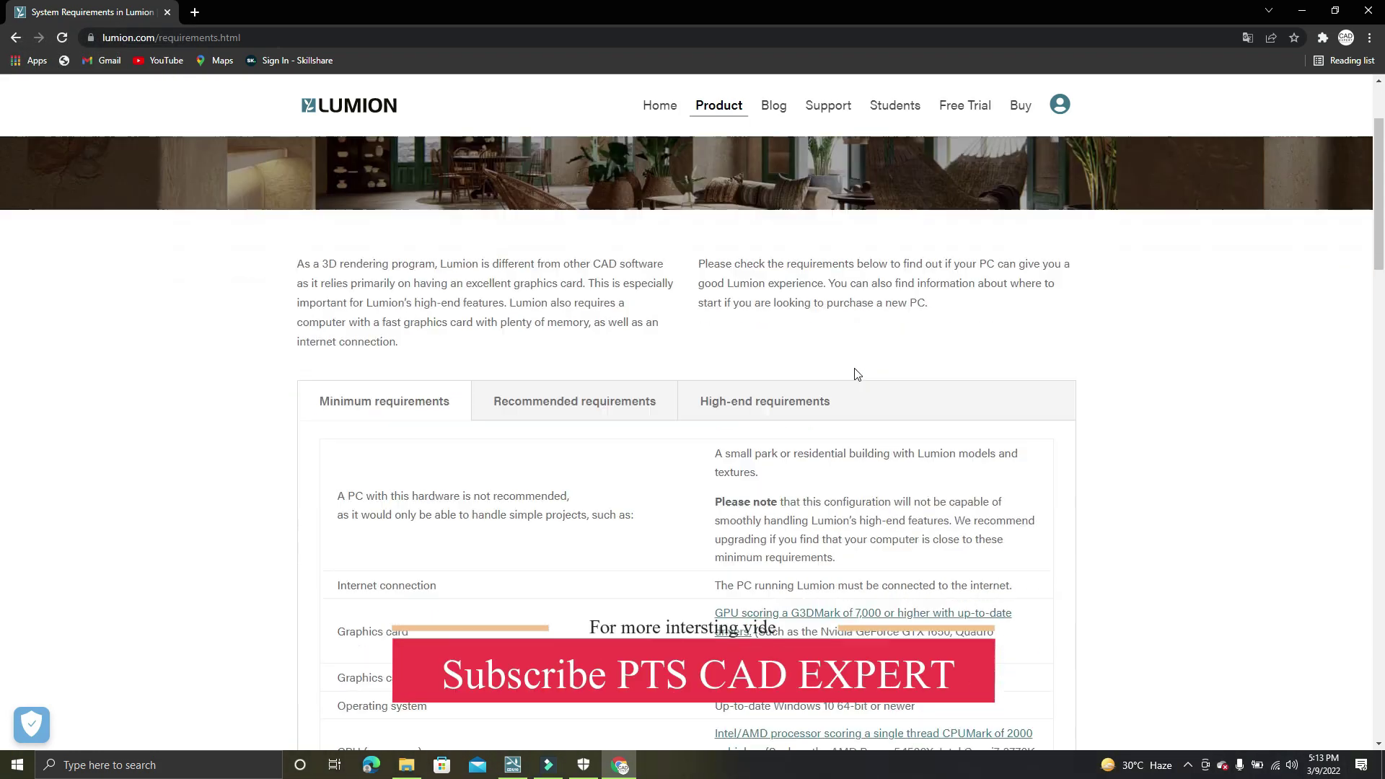
scroll(402, 356, "down", 1)
scroll(485, 269, "down", 1)
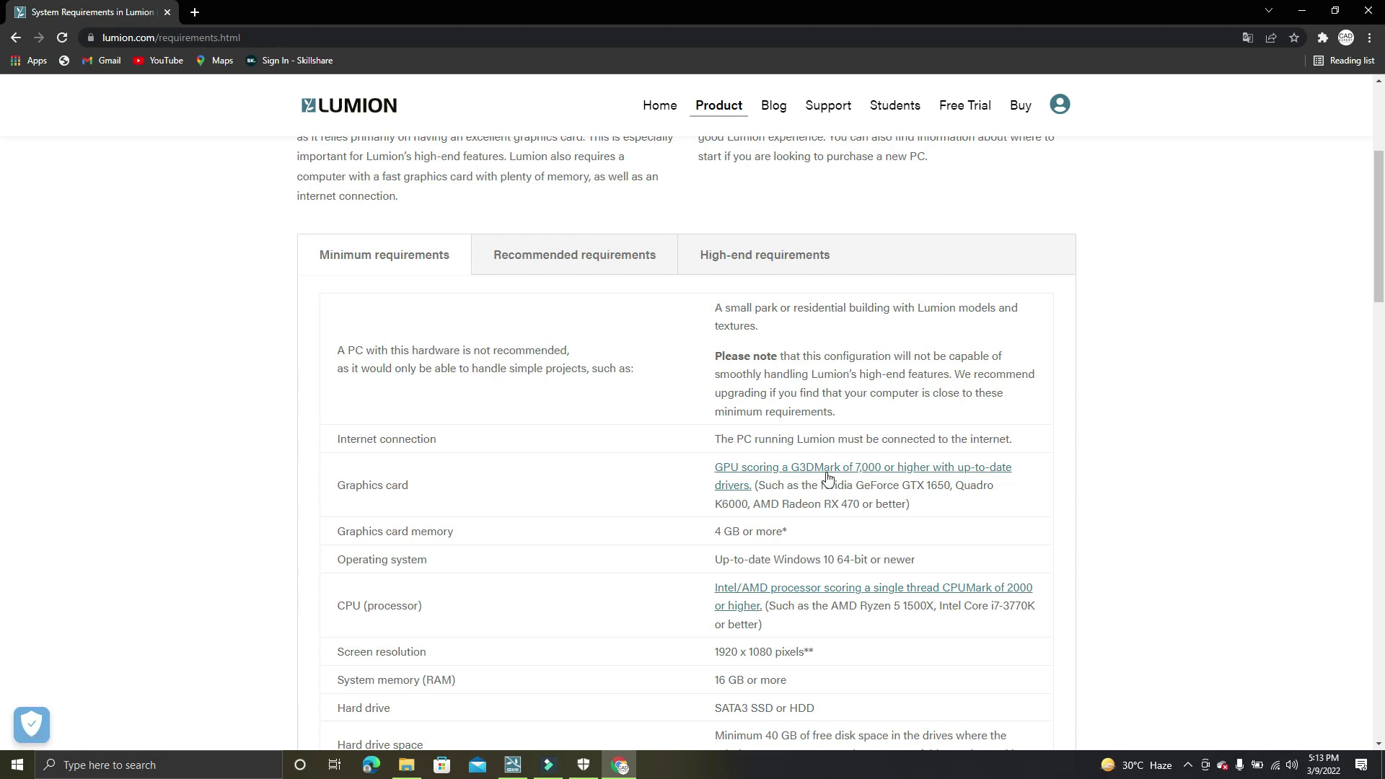
scroll(671, 404, "down", 1)
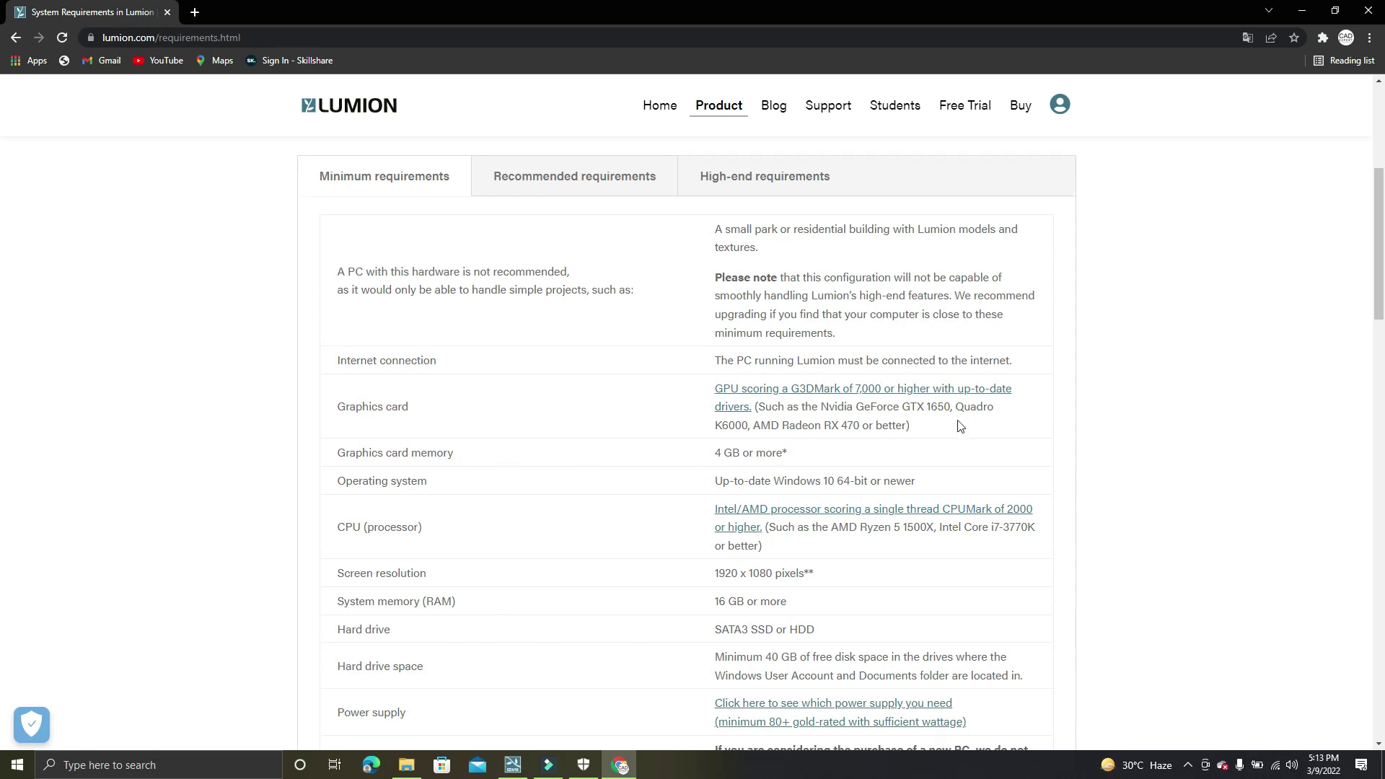
scroll(449, 571, "down", 1)
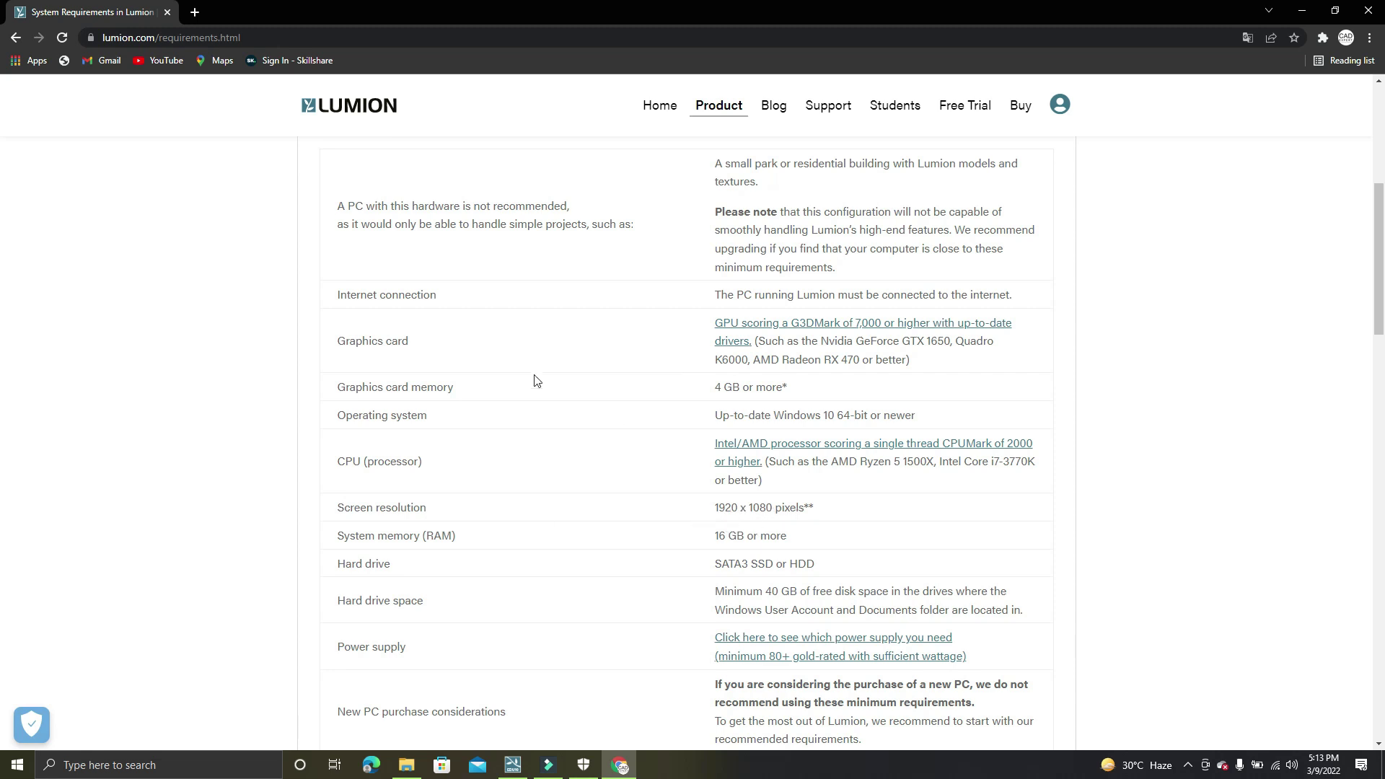
right_click(789, 317)
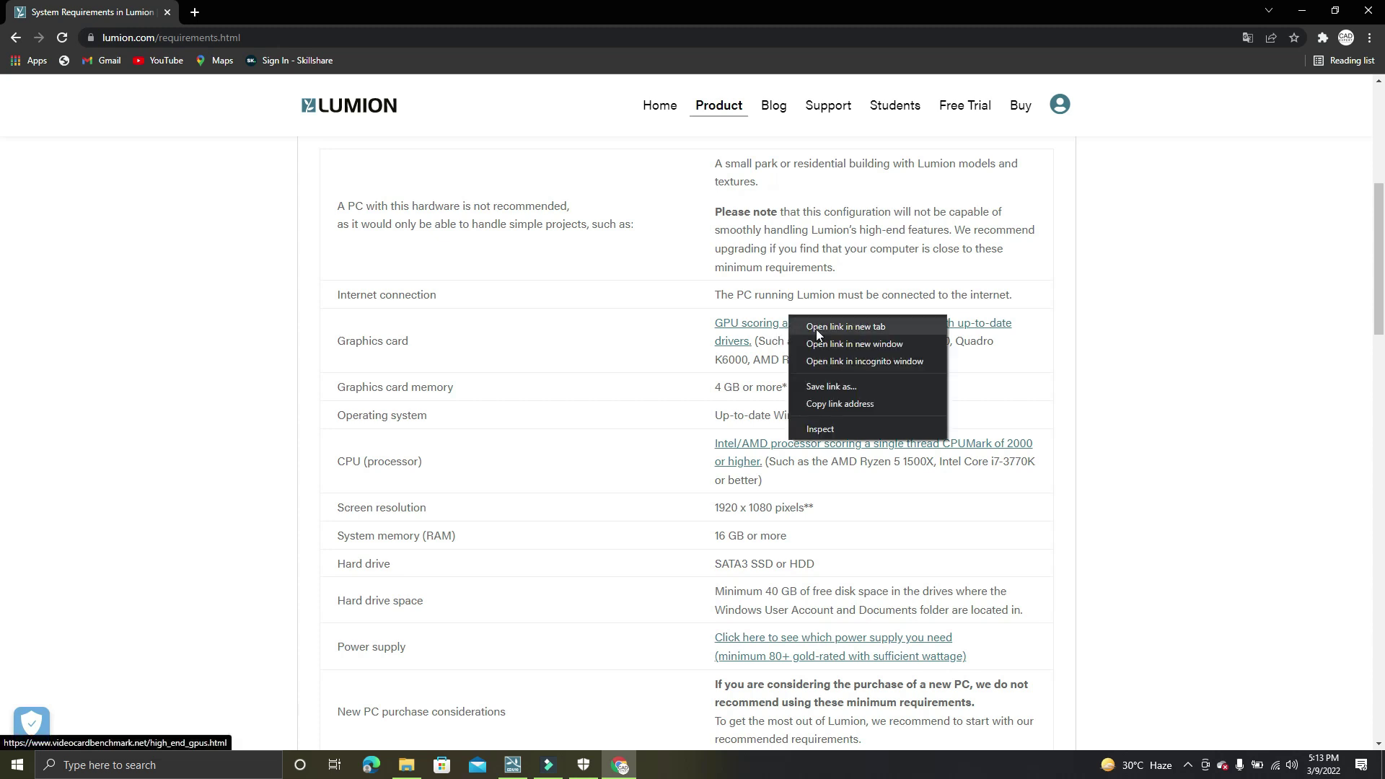
- Open PassMark's High End Video Card chart in a new tab, scroll it, then return to Lumion's requirements
left_click(816, 329)
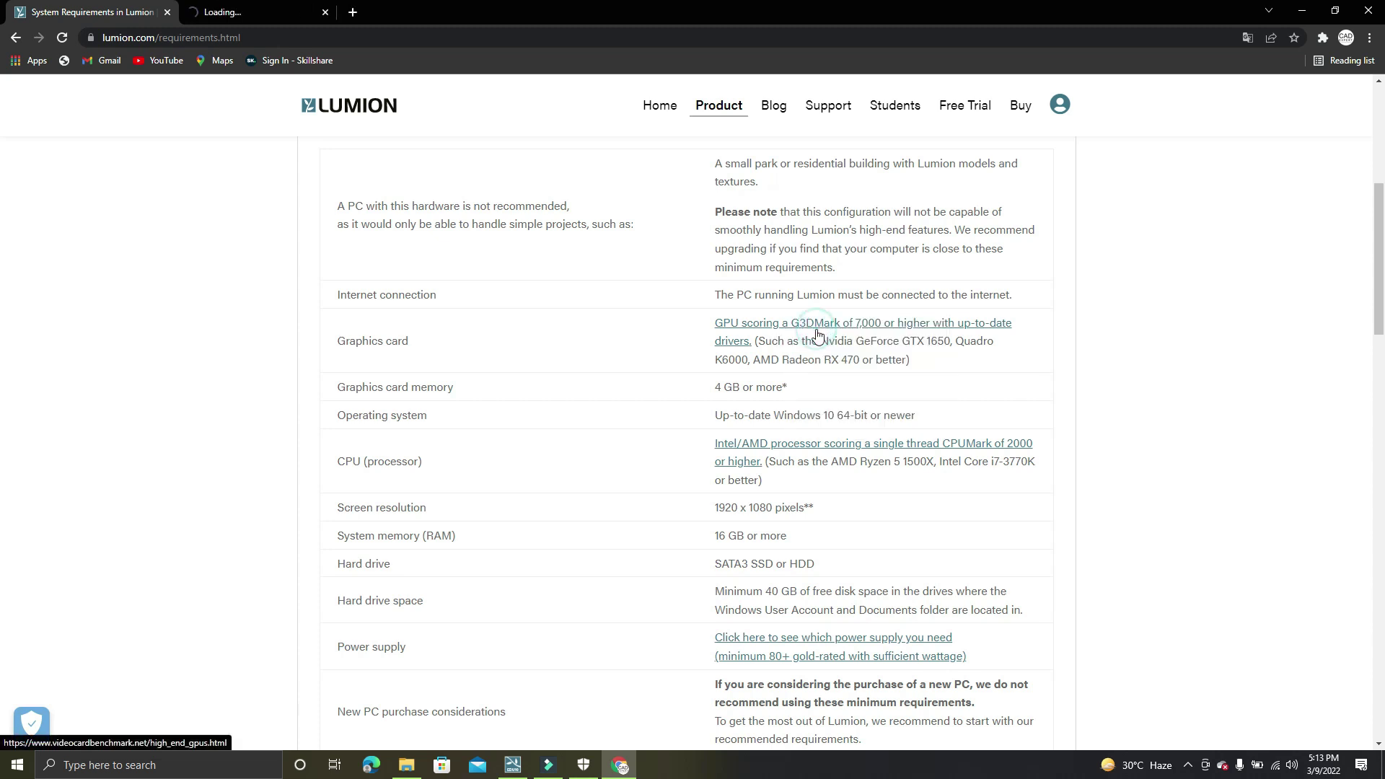
left_click(238, 12)
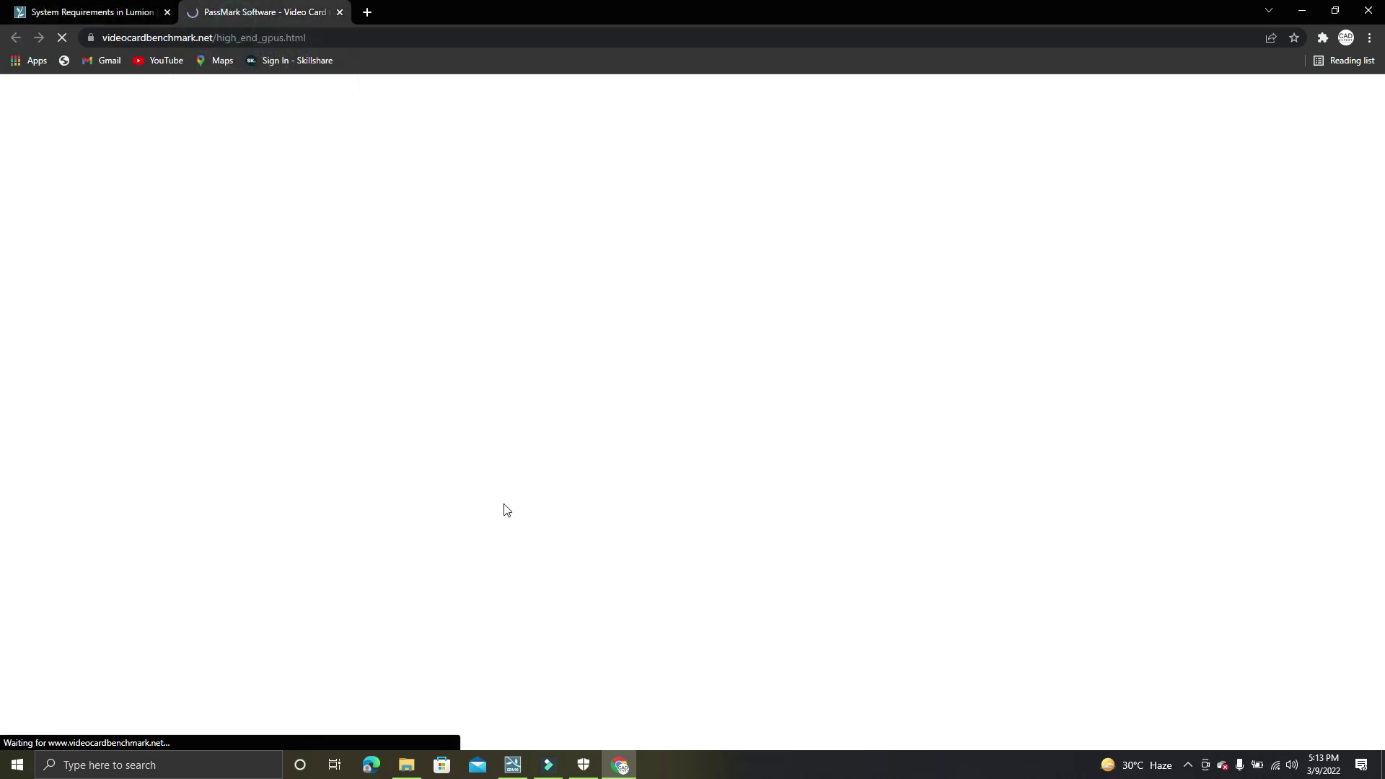
scroll(821, 531, "down", 2)
scroll(563, 451, "down", 2)
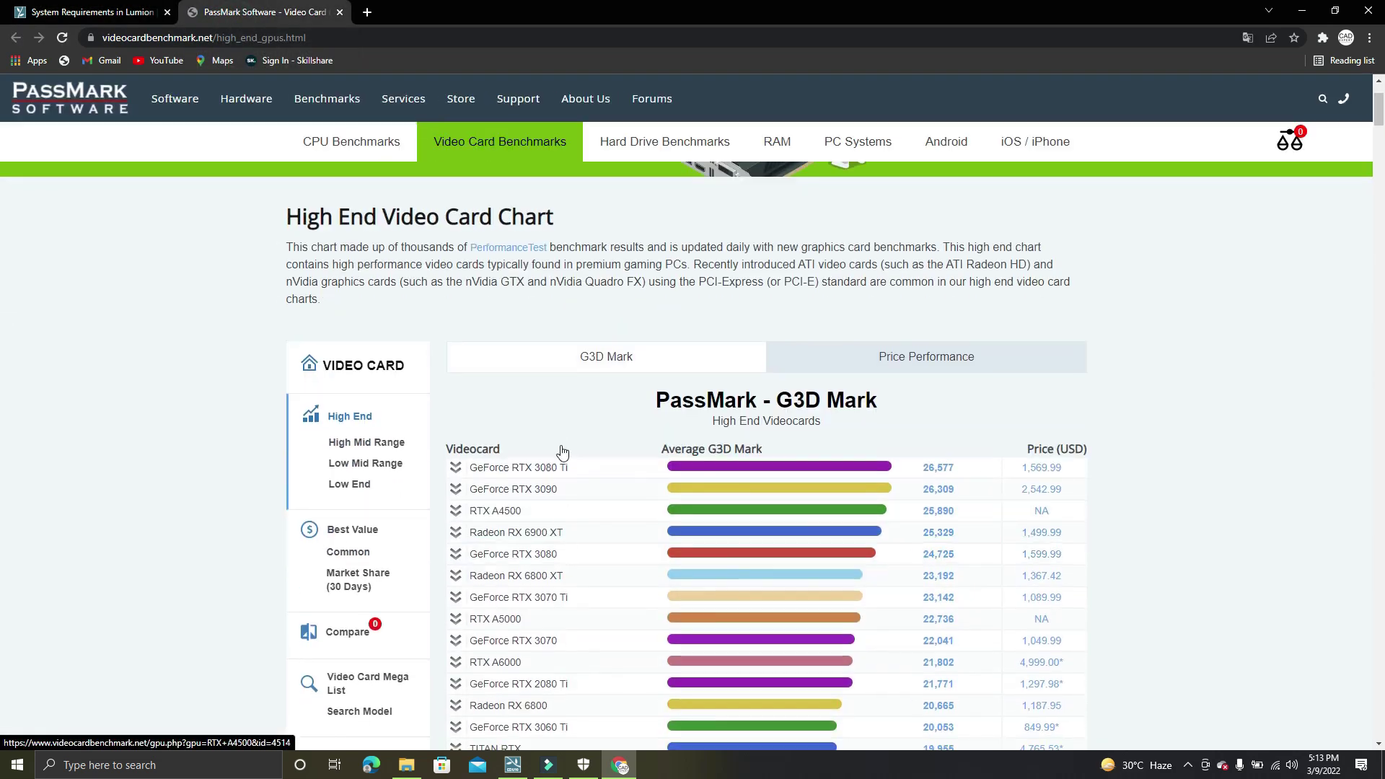
scroll(564, 440, "down", 1)
scroll(567, 433, "down", 1)
scroll(570, 375, "down", 2)
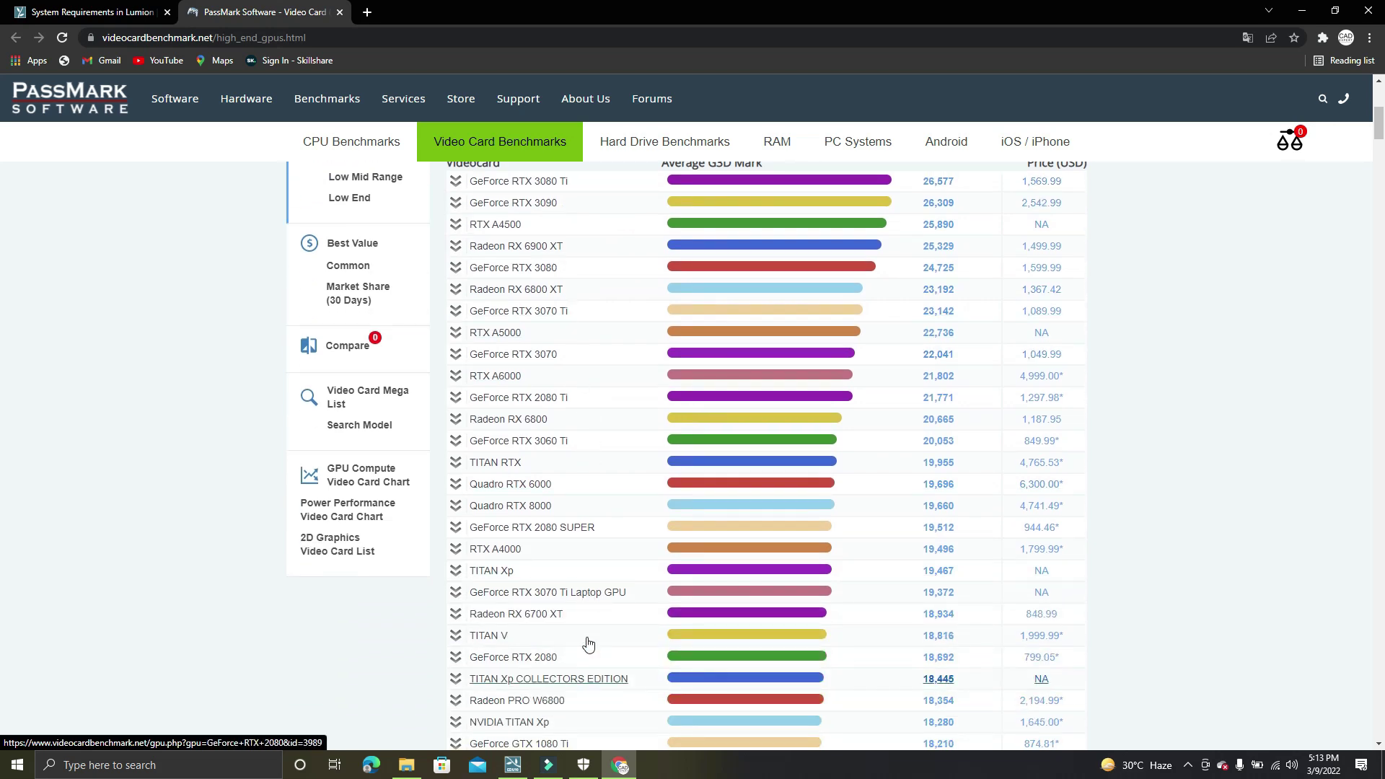
scroll(588, 642, "down", 1)
key("ctrl+shift+Tab")
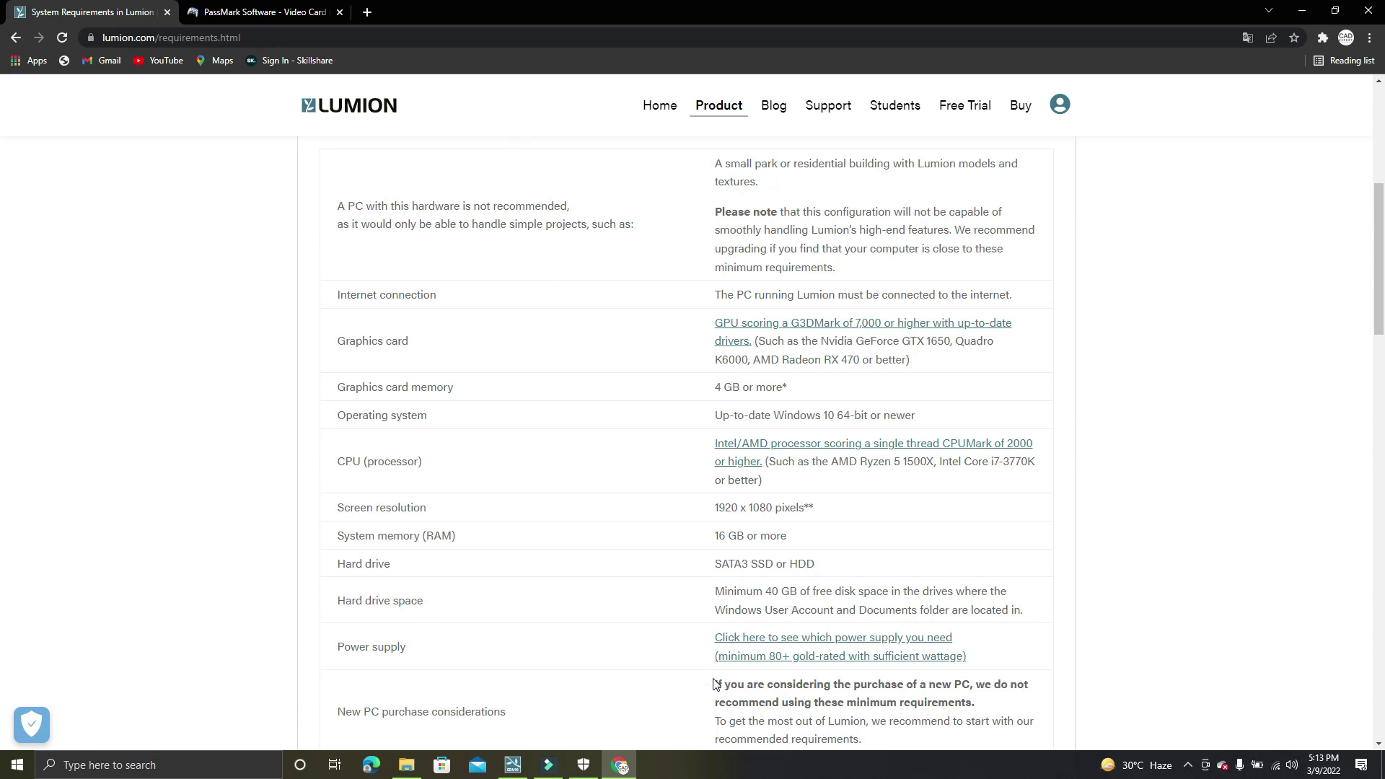
- Review Lumion's recommended requirements, then the high-end requirements
scroll(684, 581, "up", 2)
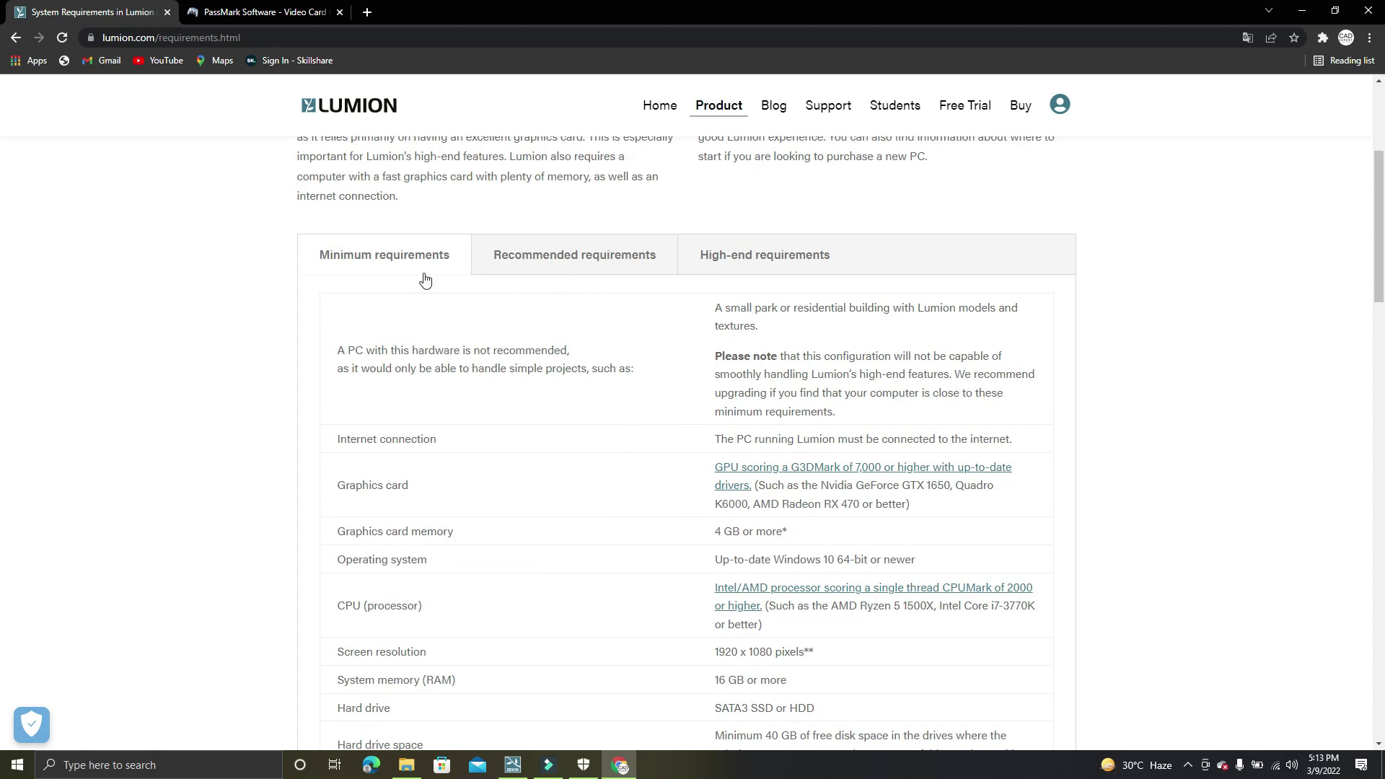
left_click(552, 255)
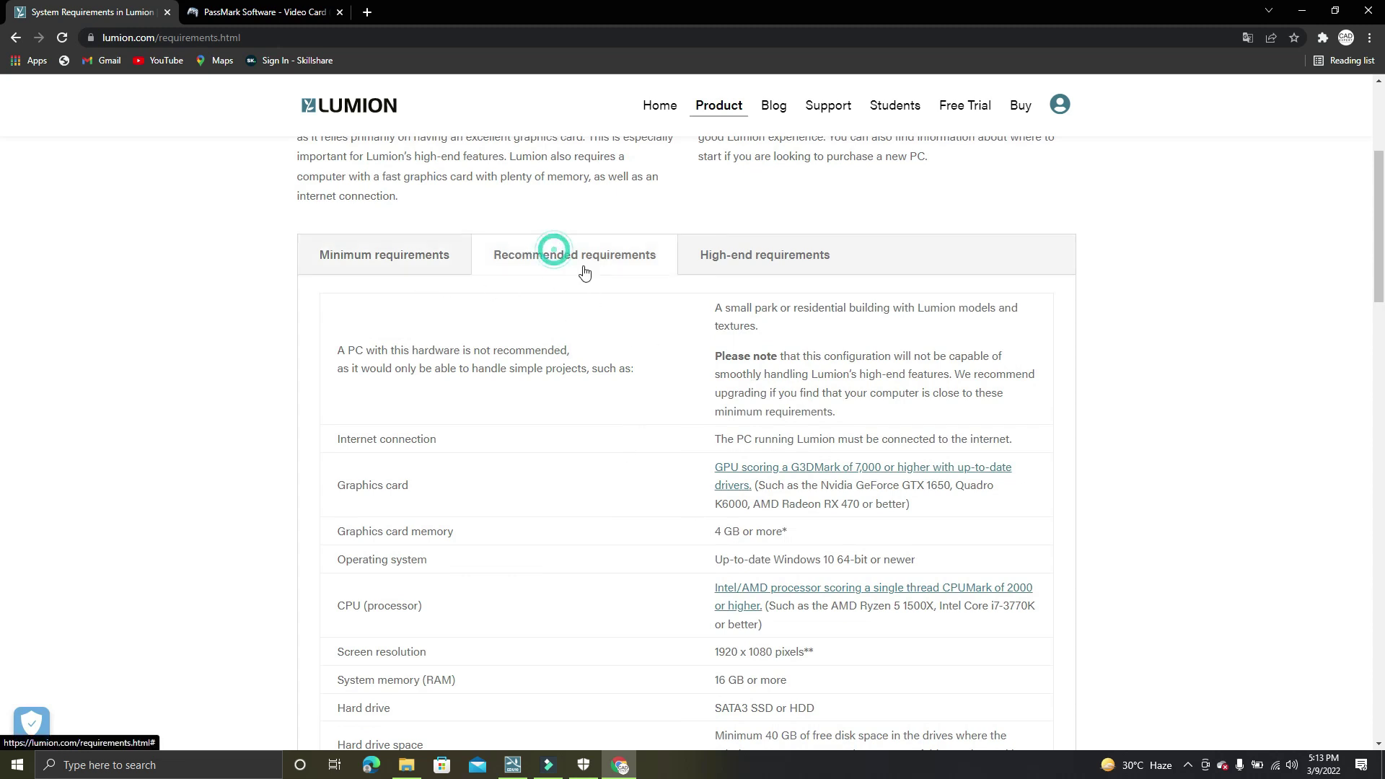
scroll(649, 310, "down", 1)
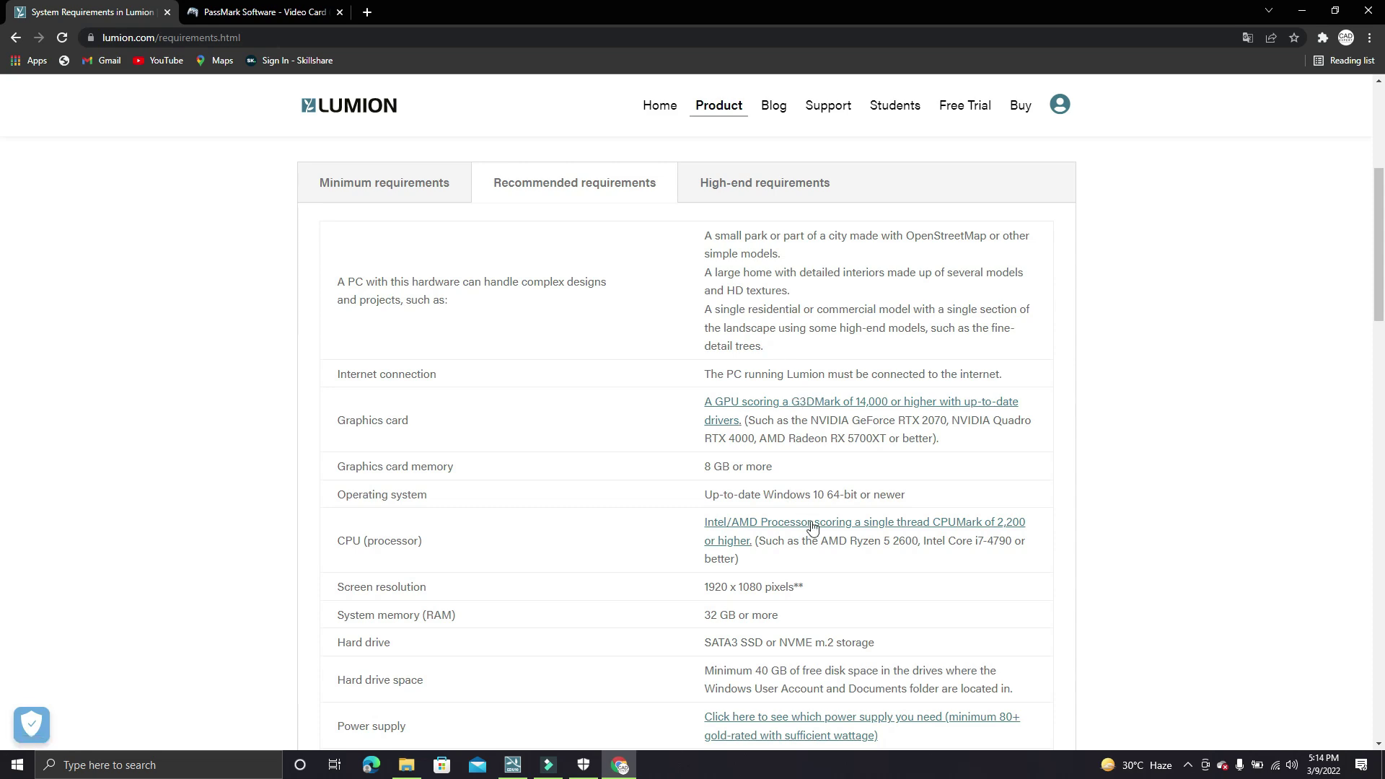
left_click(743, 189)
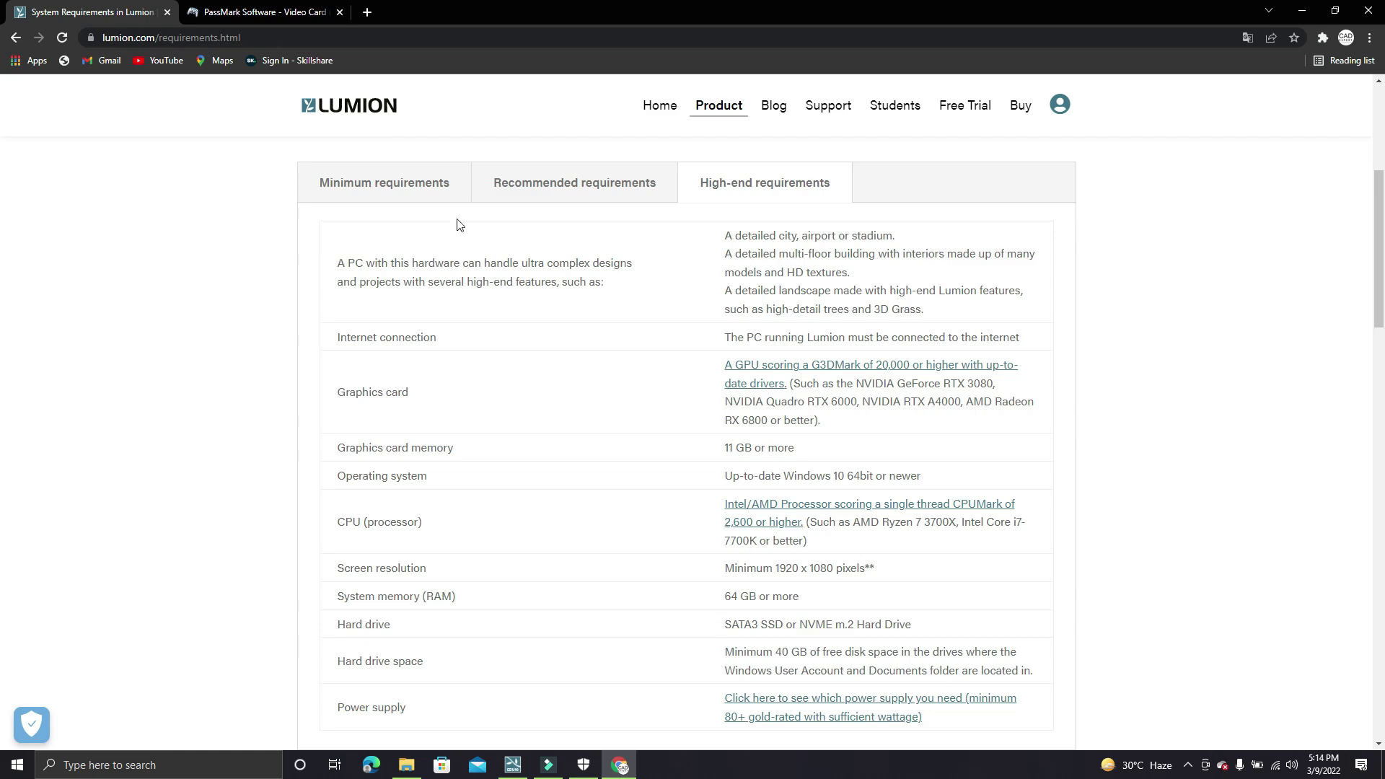
- Recheck the minimum, recommended and high-end specs, briefly highlighting 'A detailed city'
left_click(433, 185)
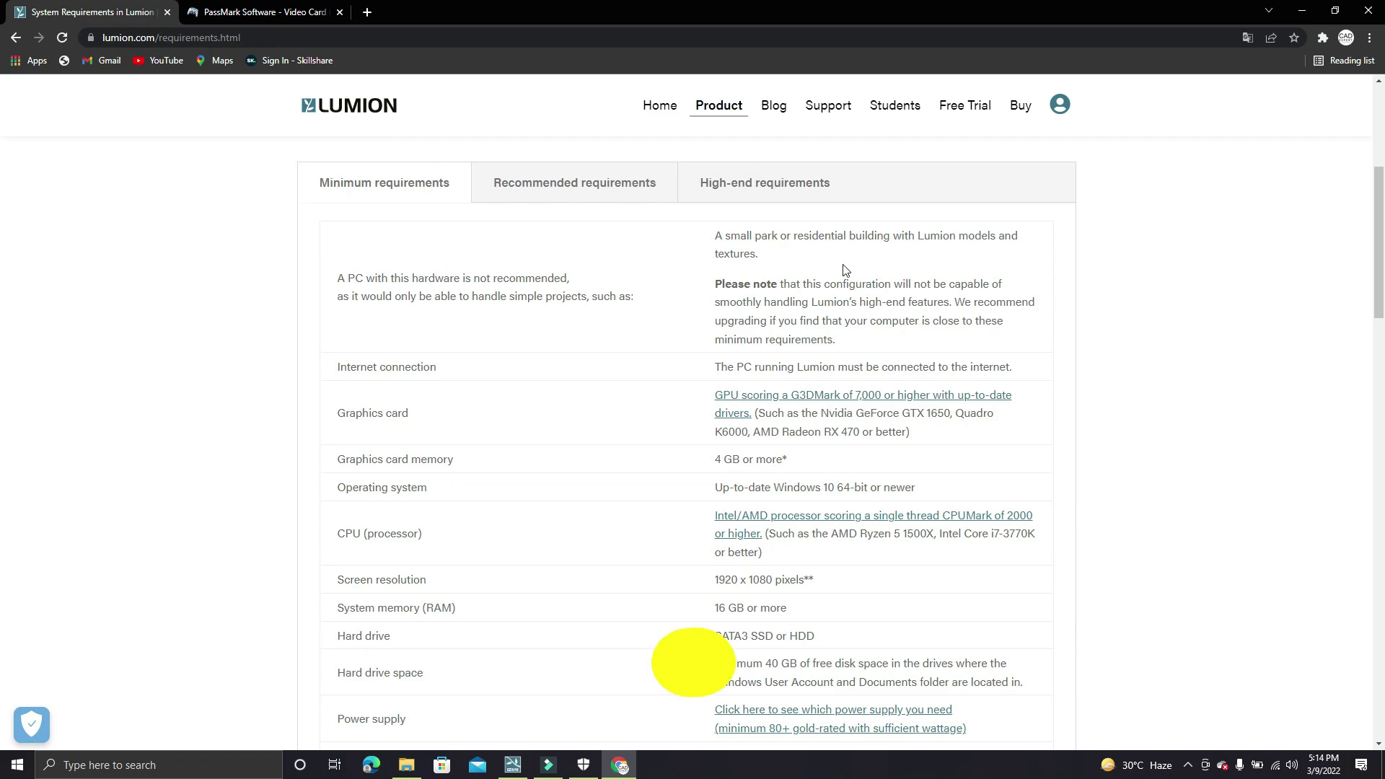
left_click(571, 200)
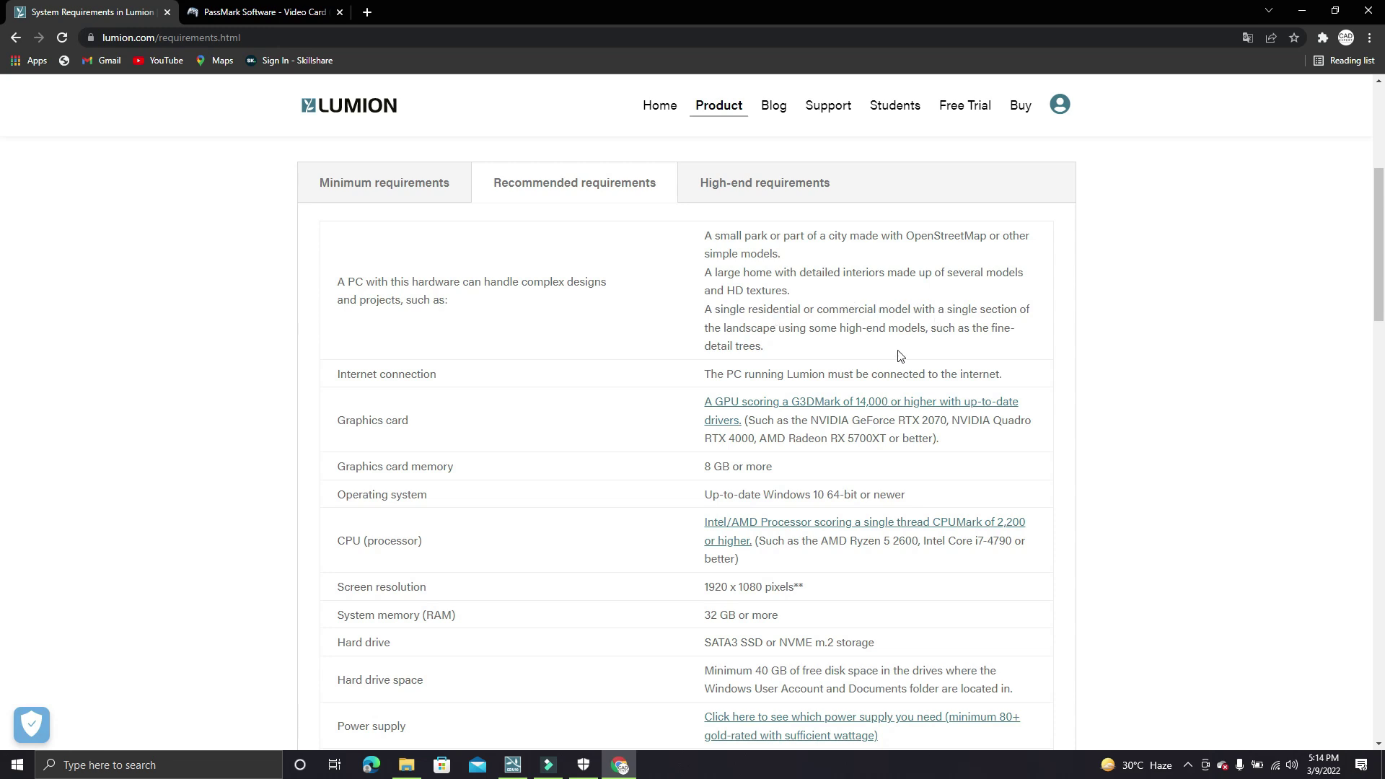
left_click(776, 192)
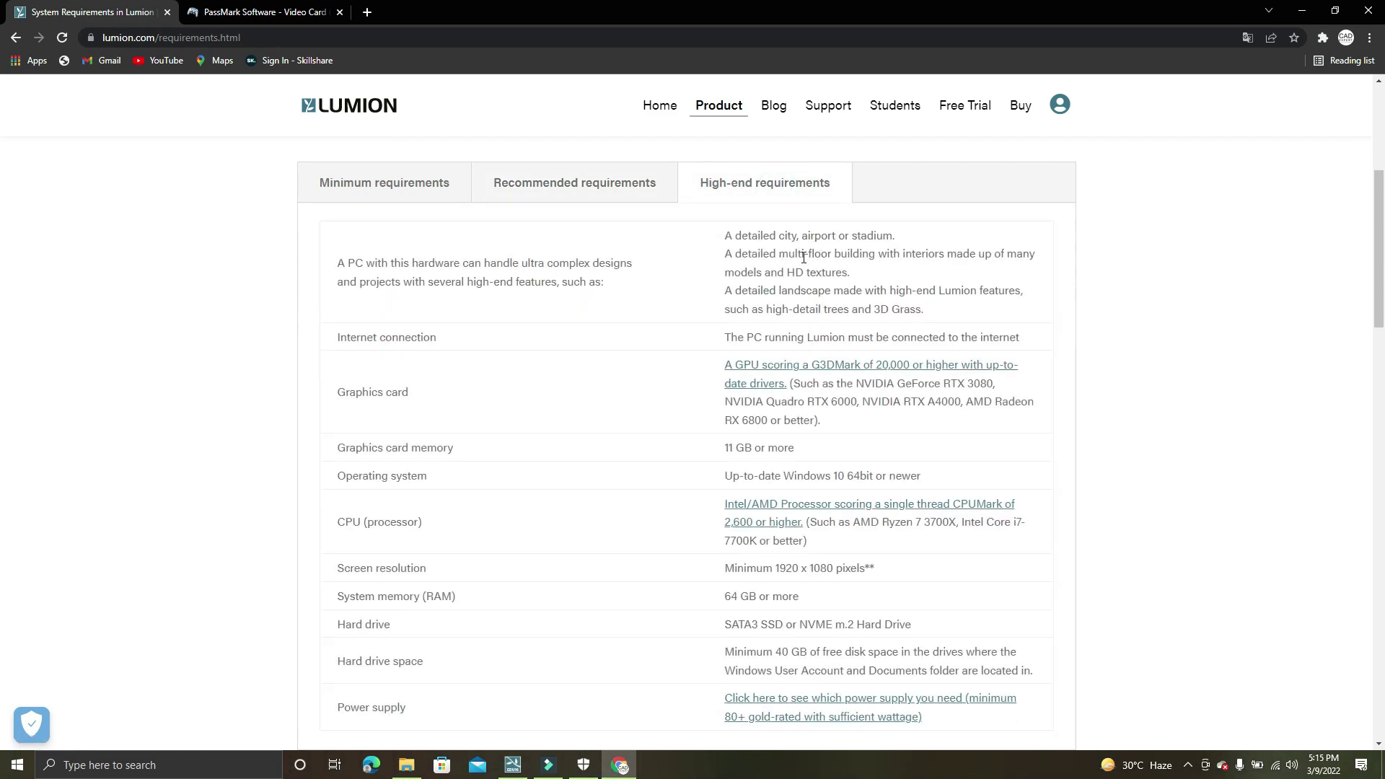
left_click_drag(799, 238, 725, 241)
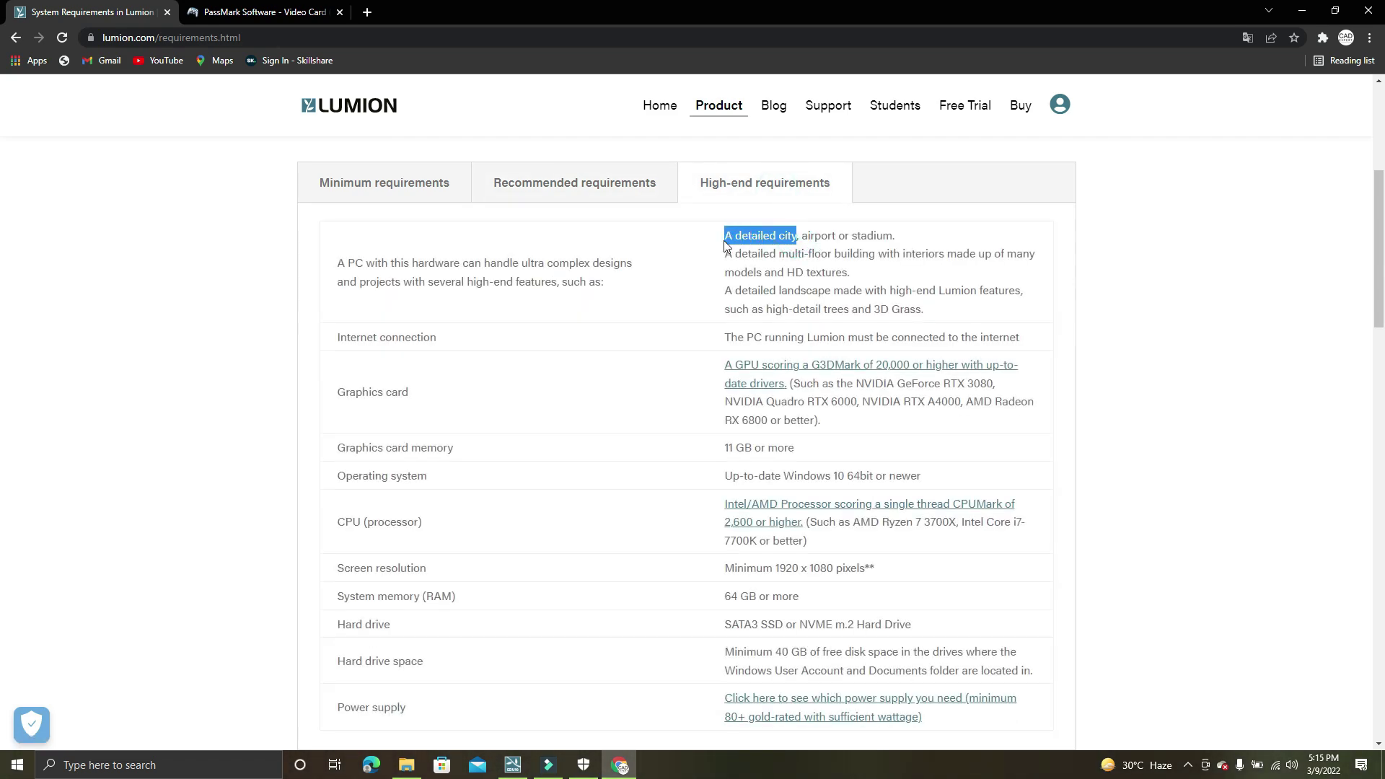
left_click(806, 247)
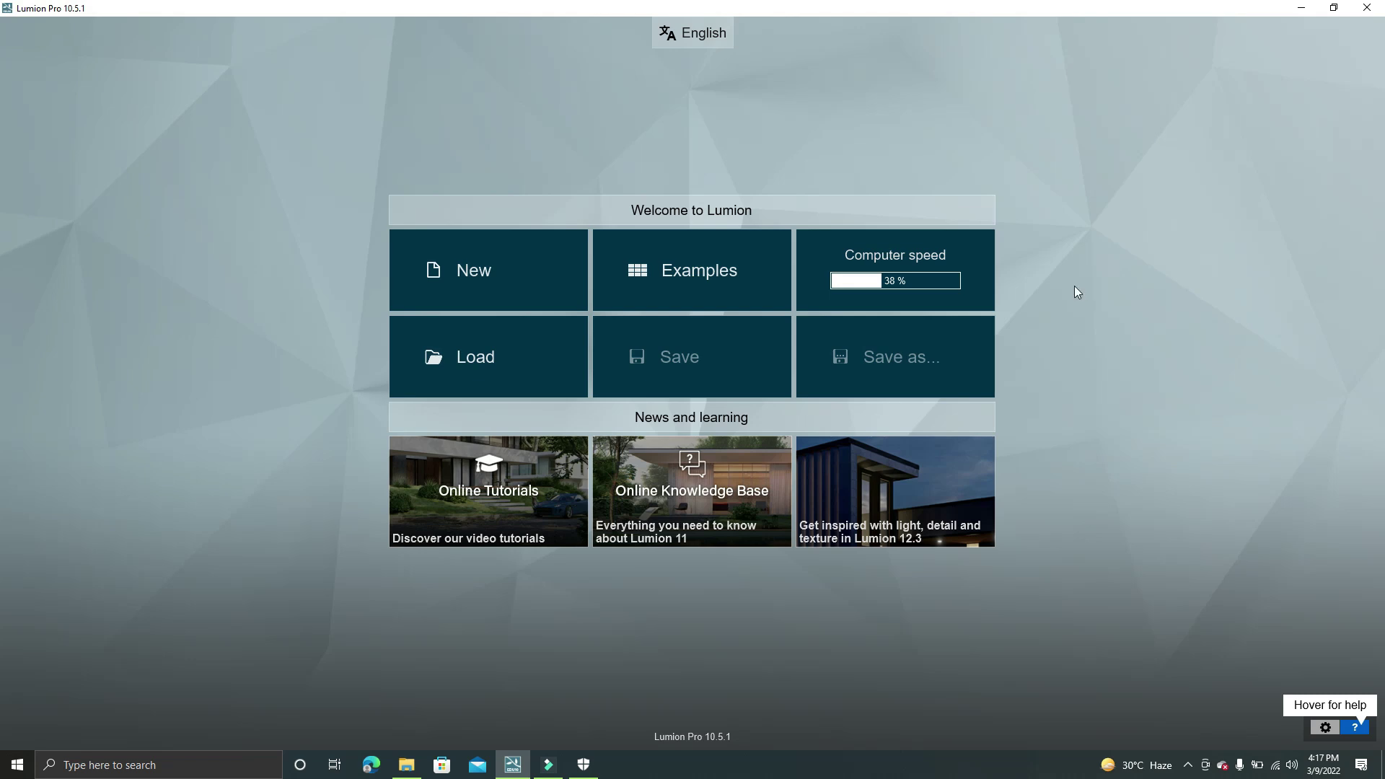
- Keep the Lumion interface language as English and start a new project to see the templates
left_click(708, 41)
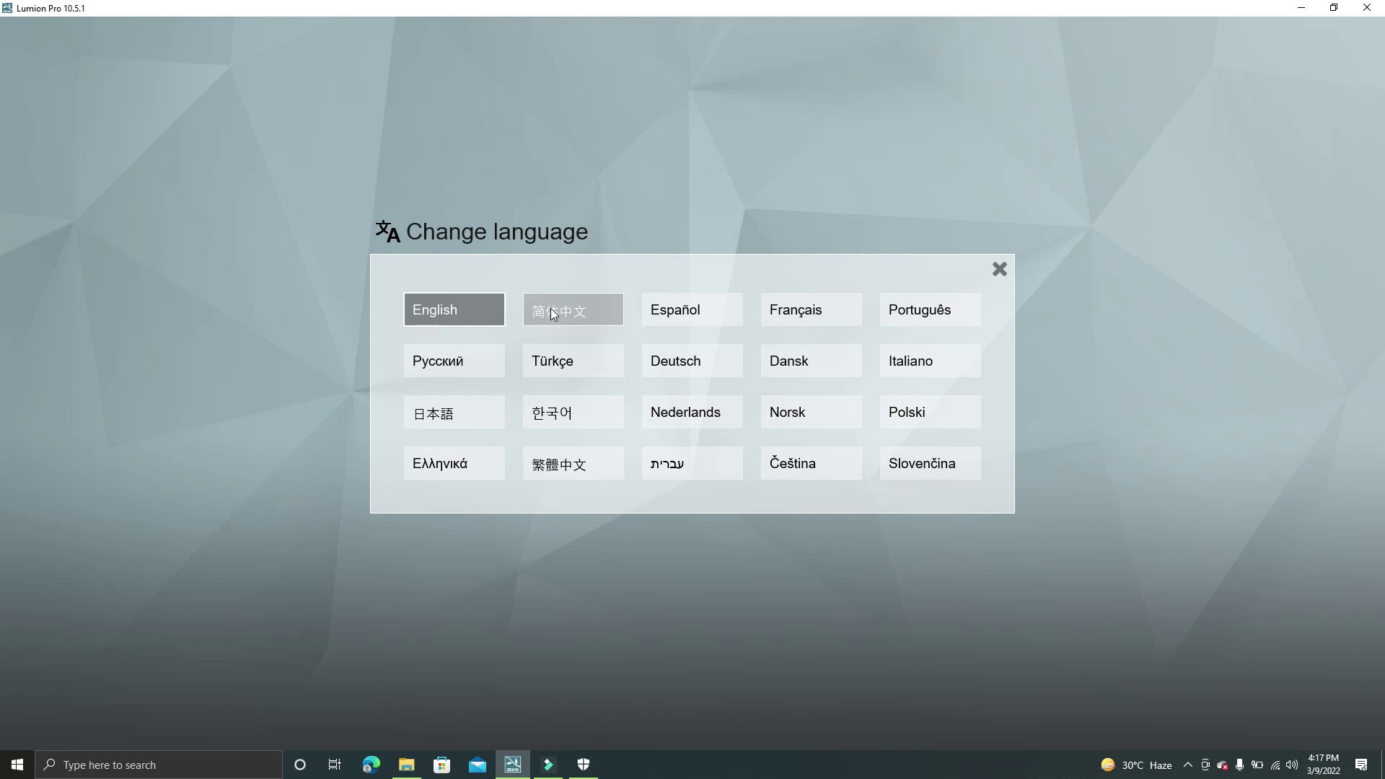
left_click(479, 314)
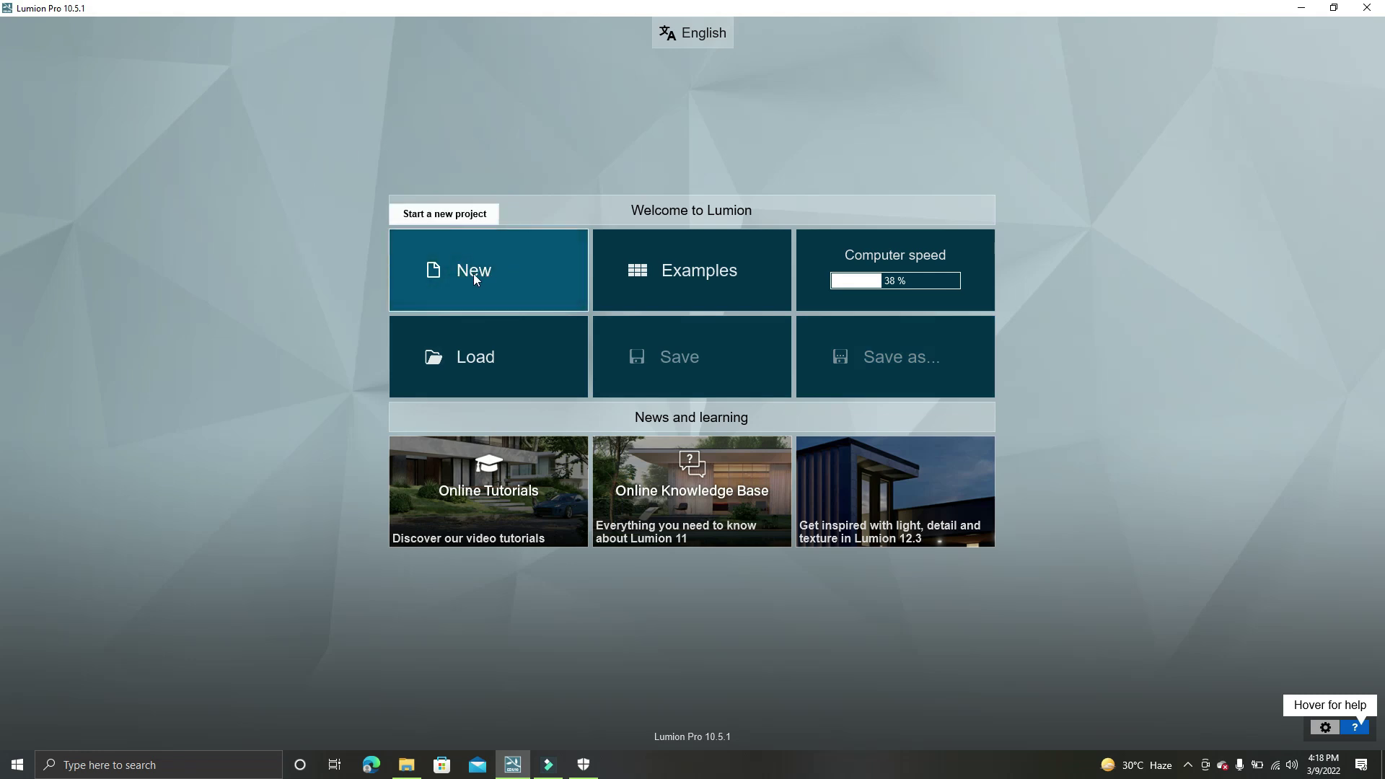
left_click(507, 279)
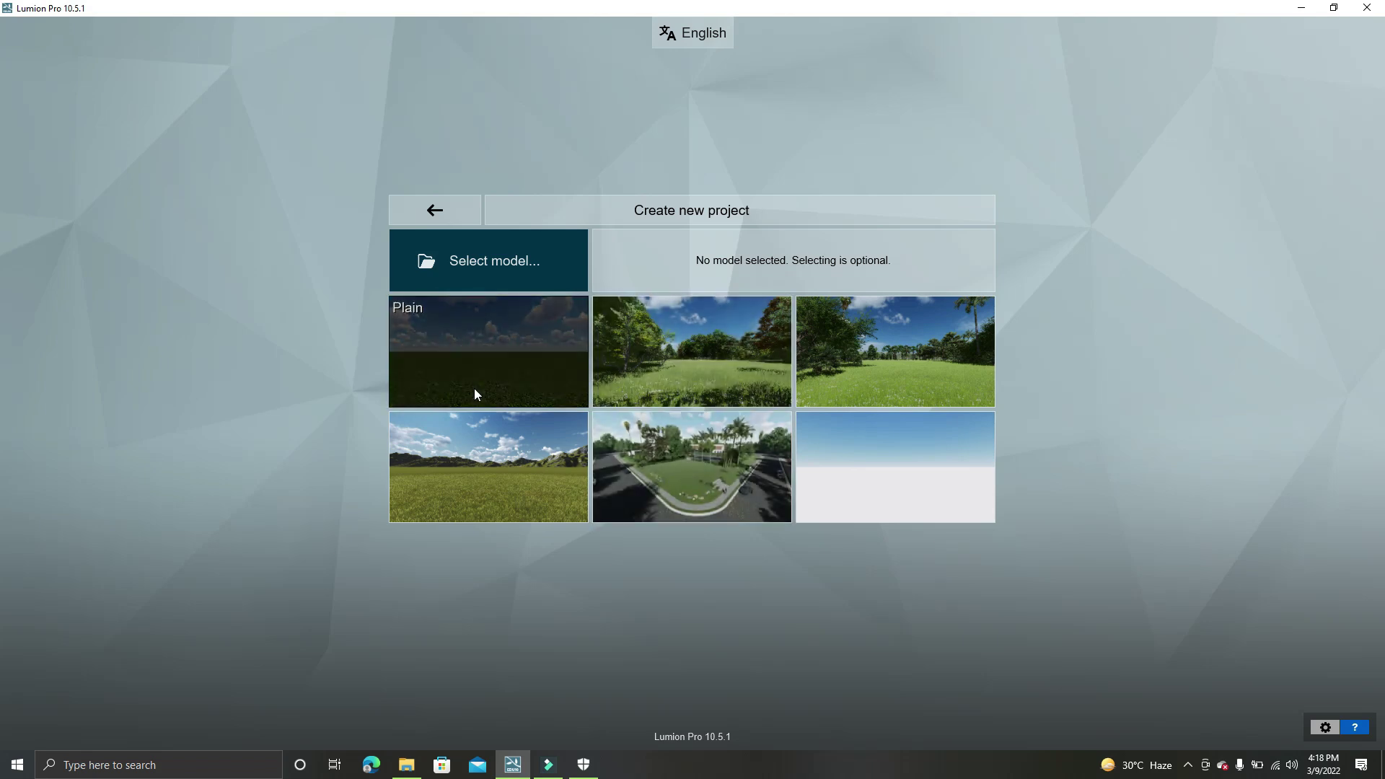
- Browse example projects like Beach House and Farnsworth House, then return to the start screen
left_click(435, 212)
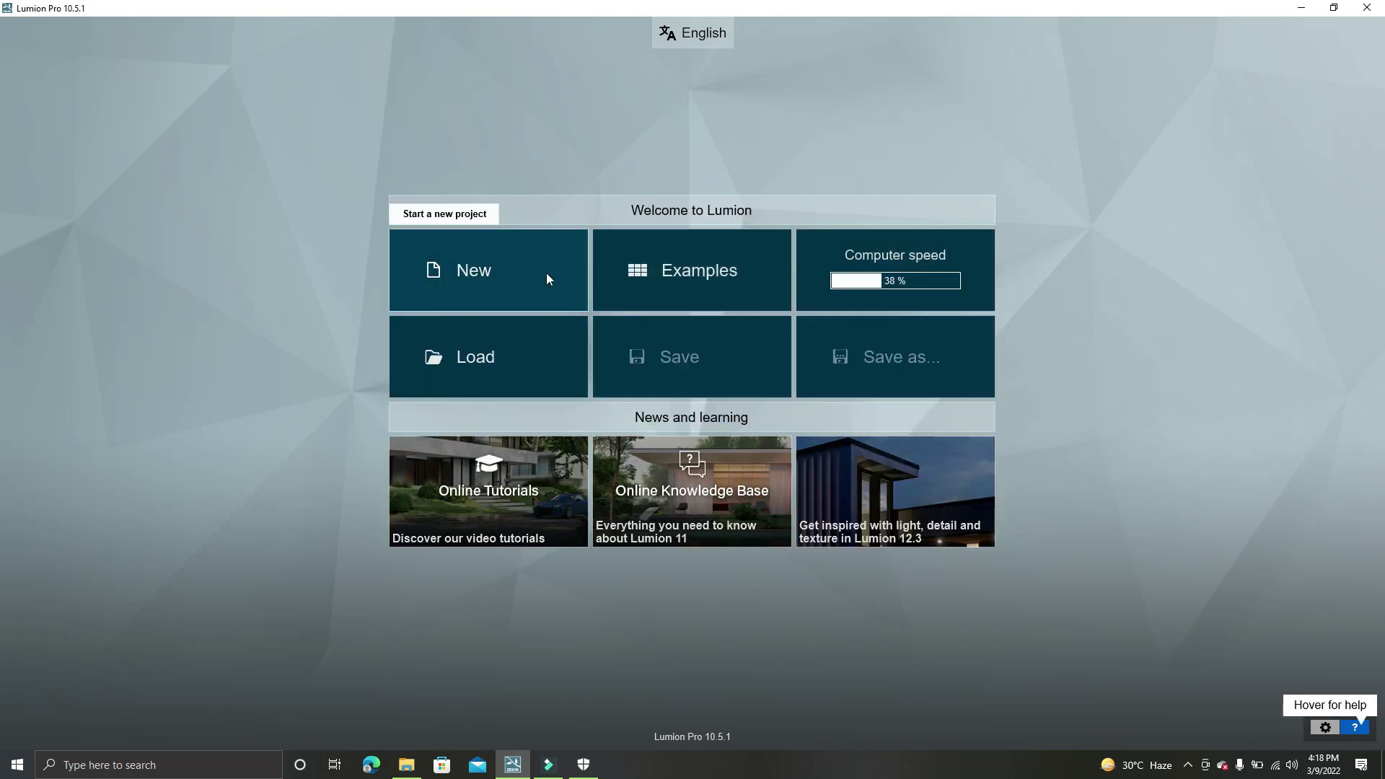
left_click(727, 283)
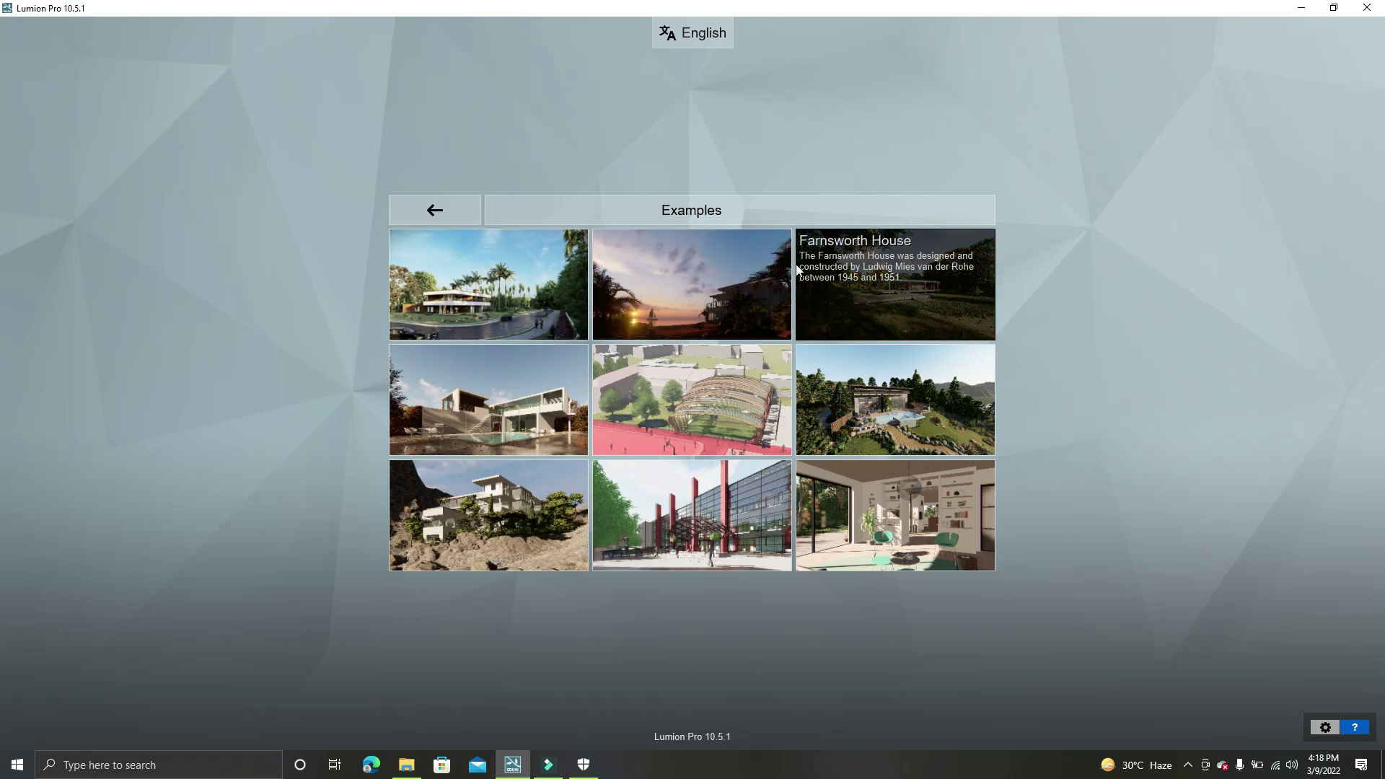
mouse_move(692, 284)
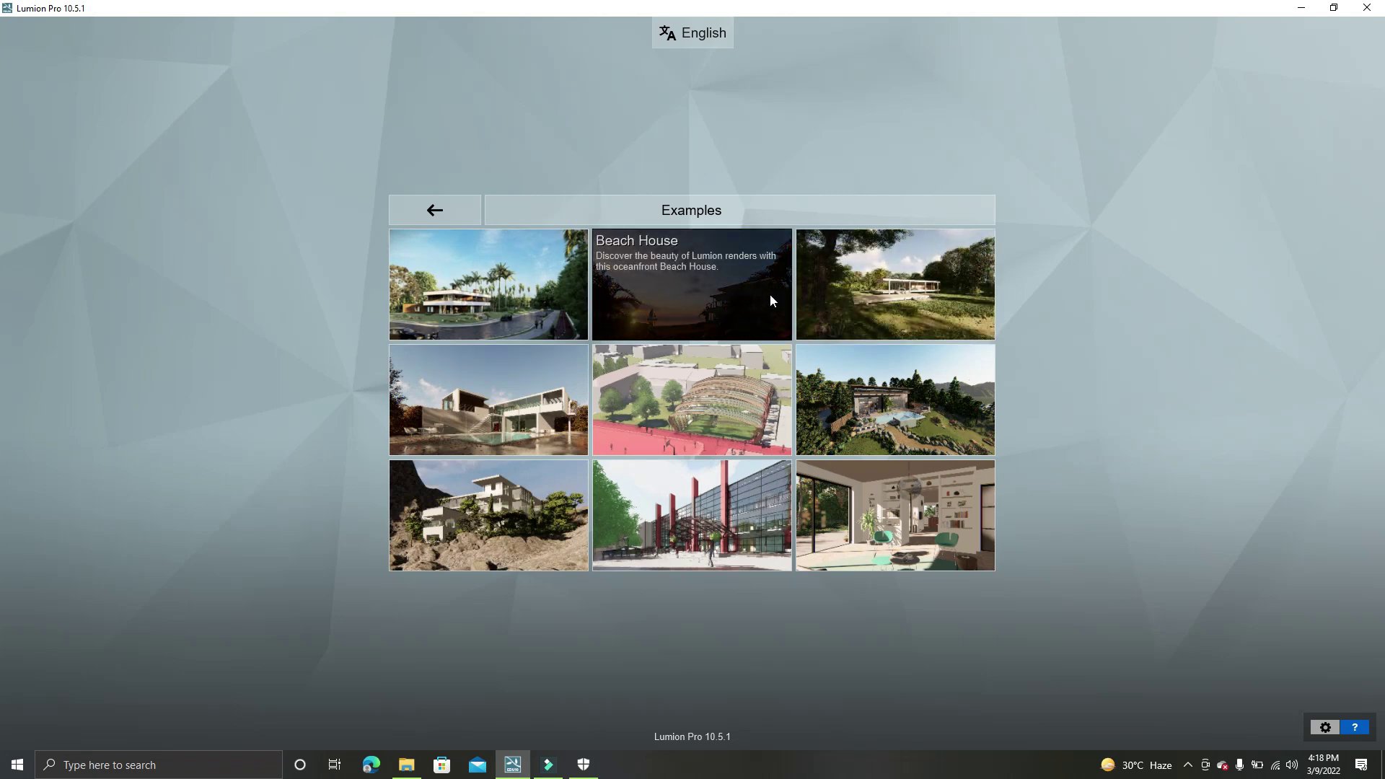
left_click(435, 210)
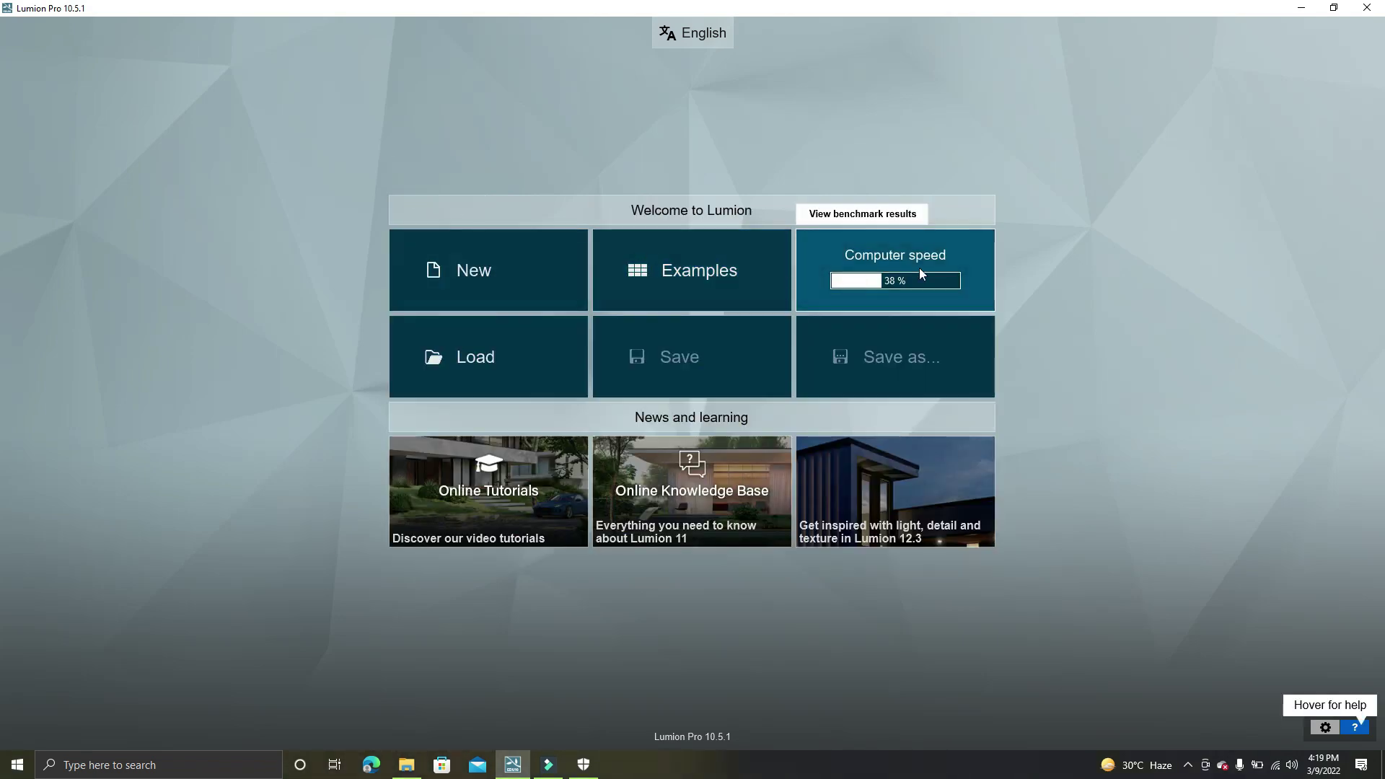
- Re-run the computer speed benchmark, review the CPU, graphics and 8 GB memory ratings, then close it
left_click(884, 280)
mouse_move(652, 407)
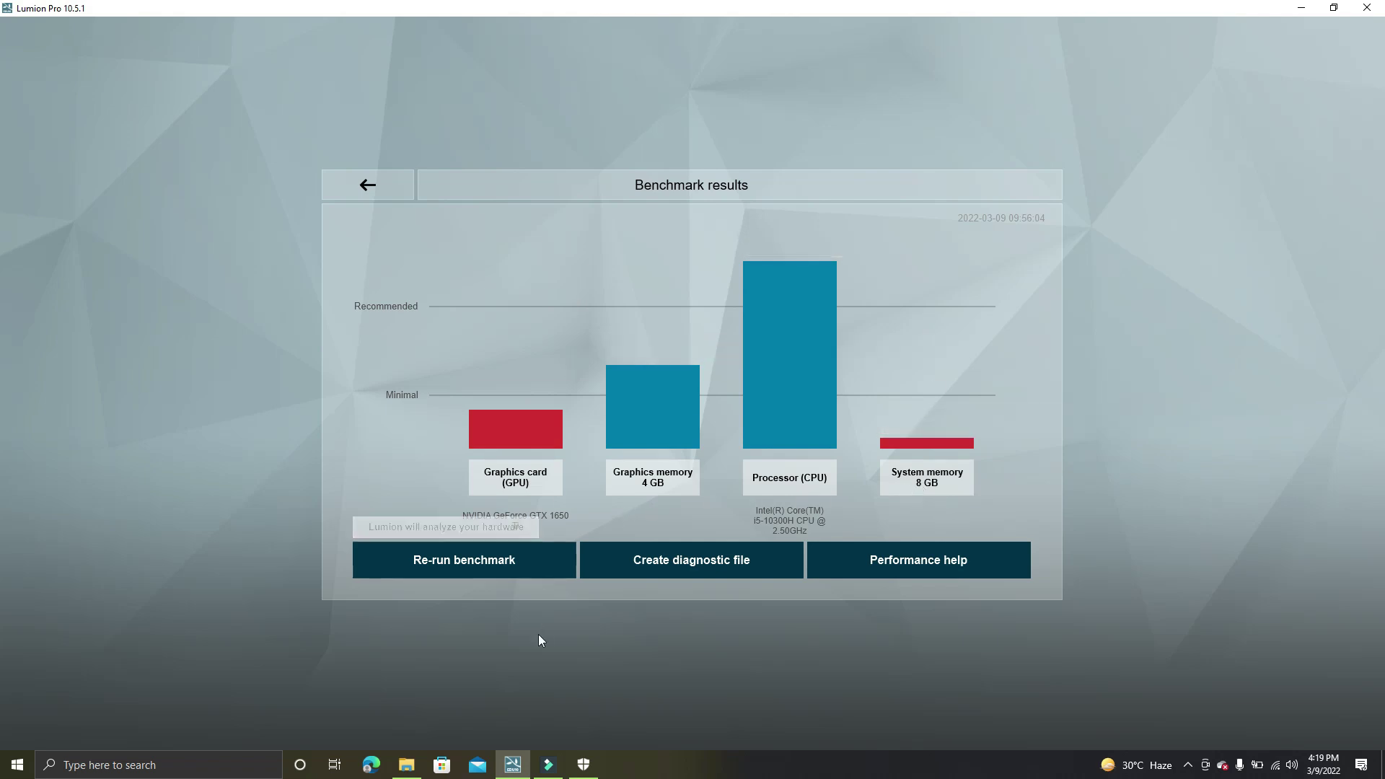
left_click(458, 569)
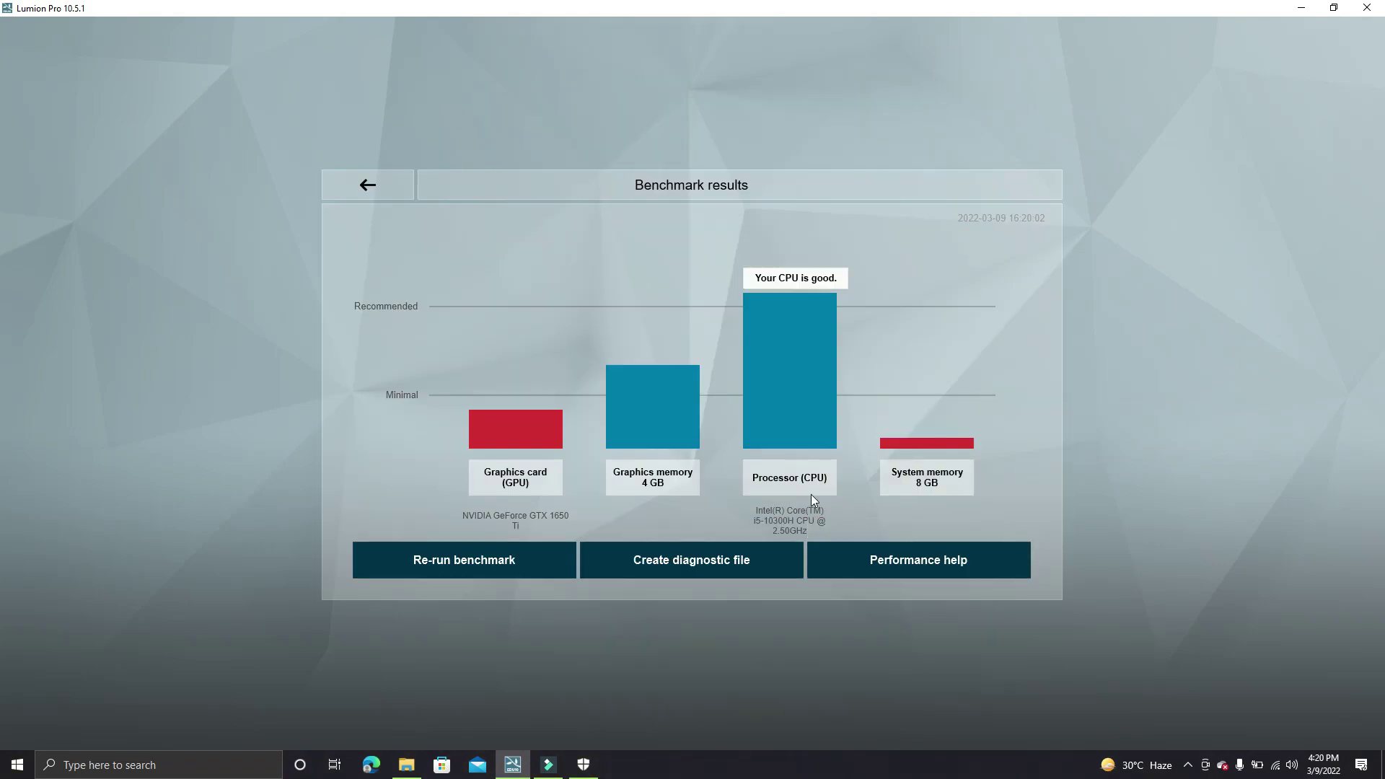
left_click(340, 177)
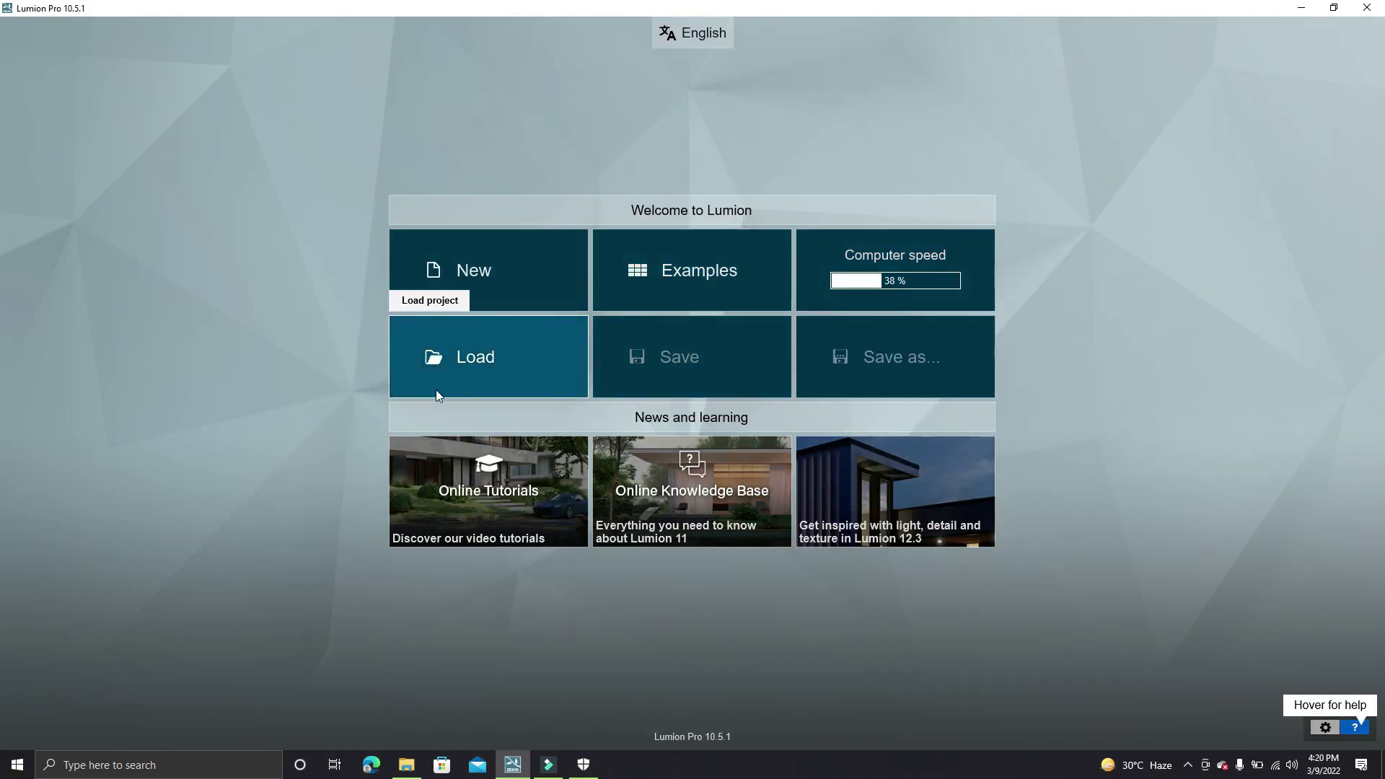
left_click(512, 362)
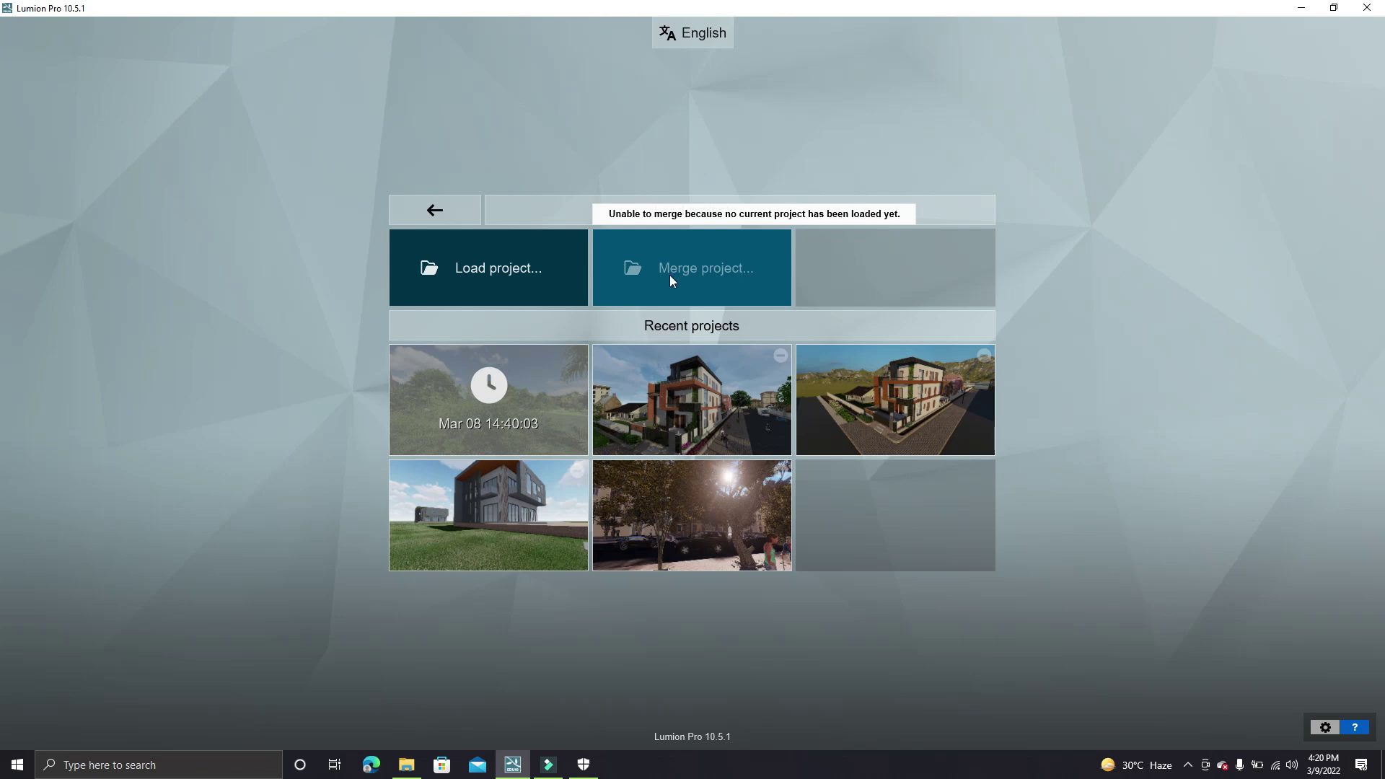
left_click(451, 212)
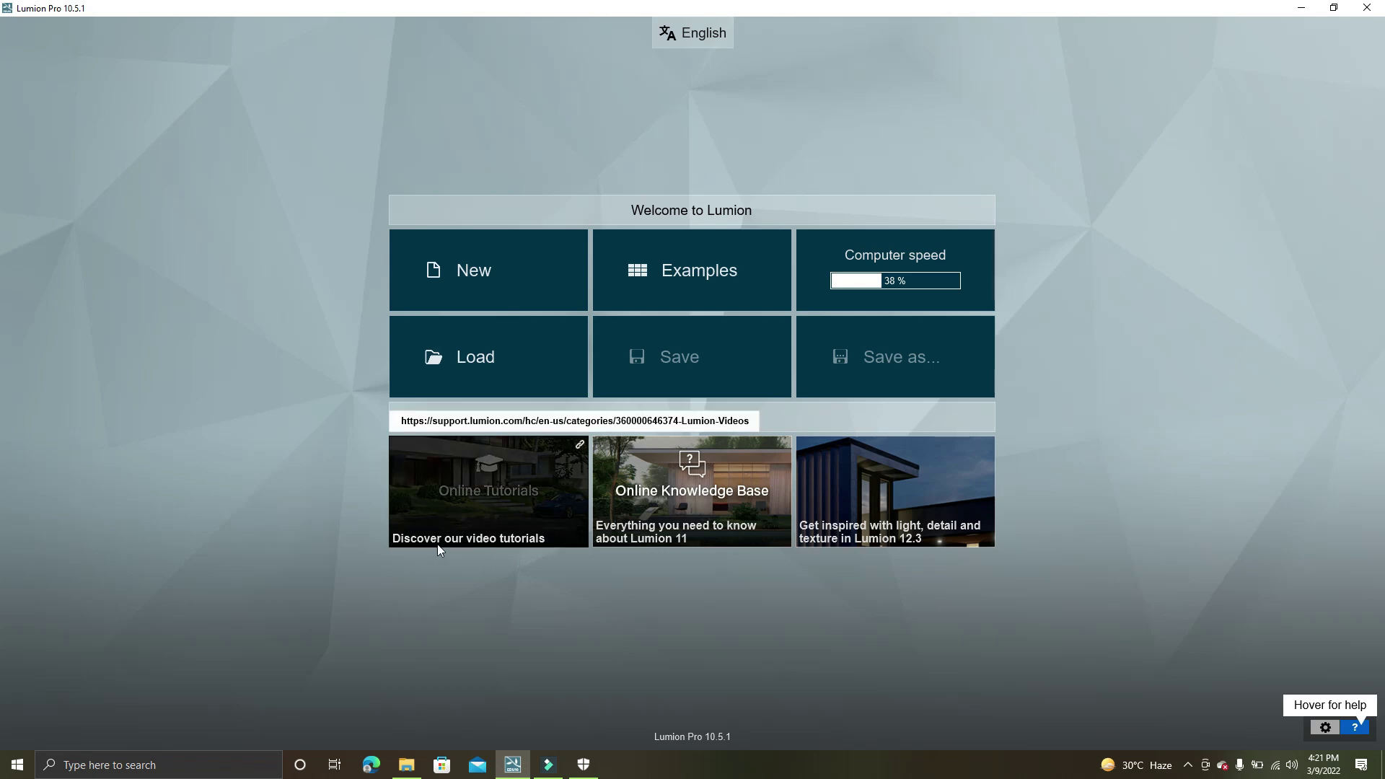
left_click(515, 490)
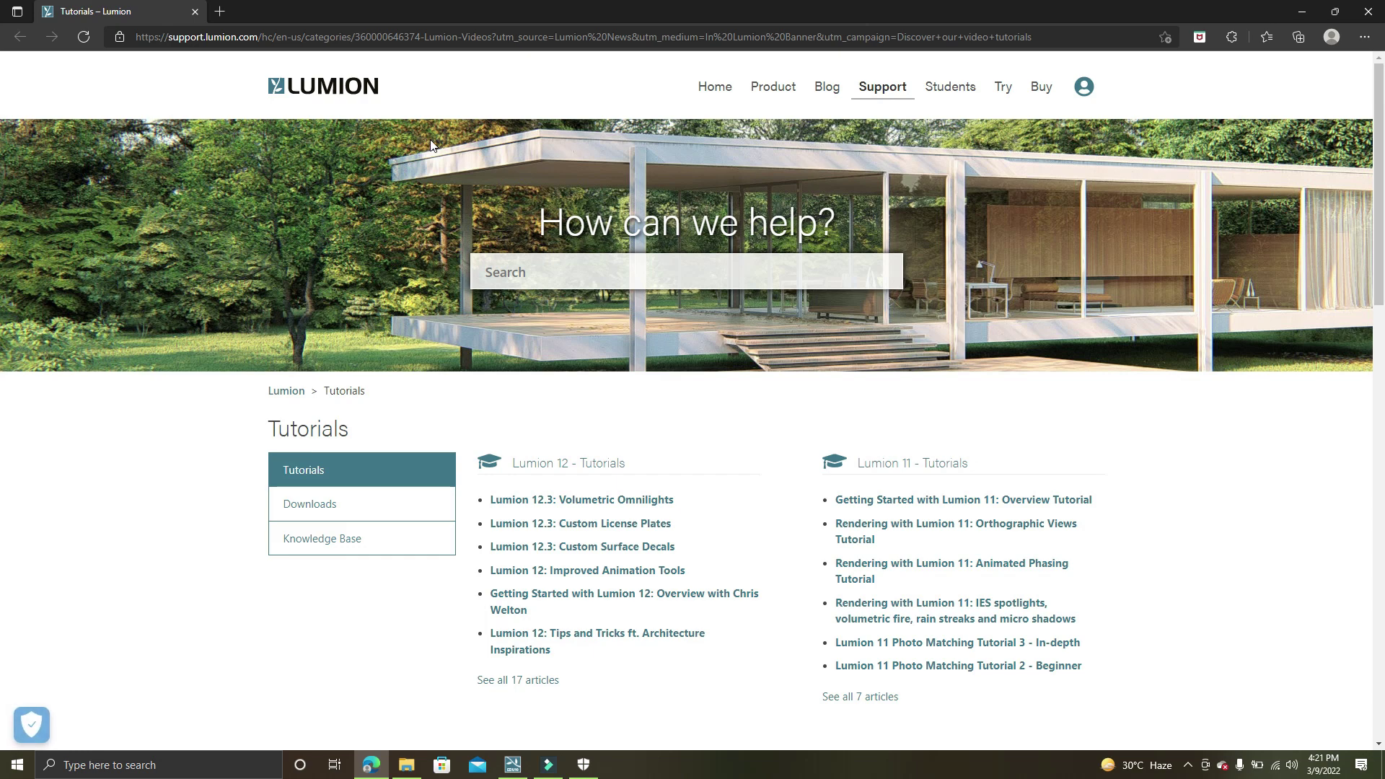
scroll(470, 289, "down", 1)
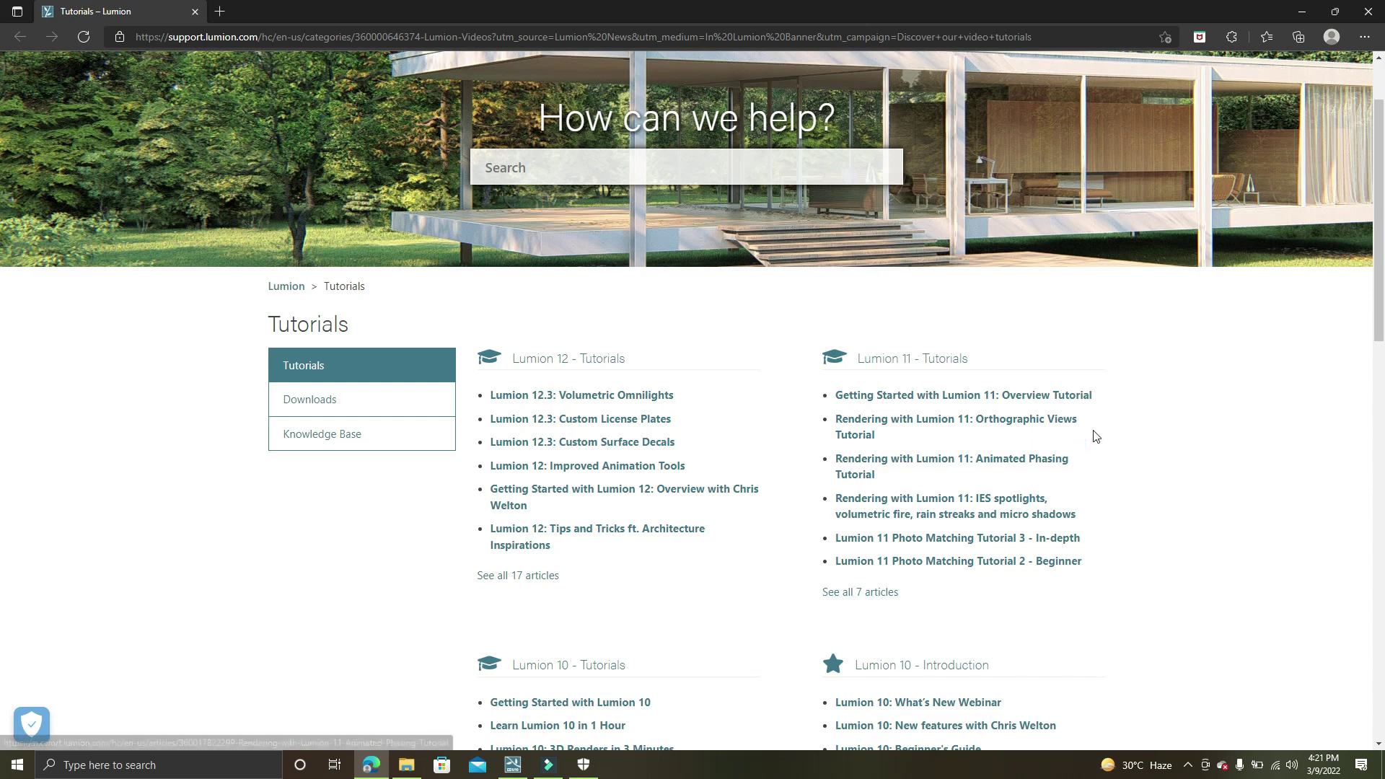
scroll(1093, 436, "down", 3)
scroll(721, 368, "down", 3)
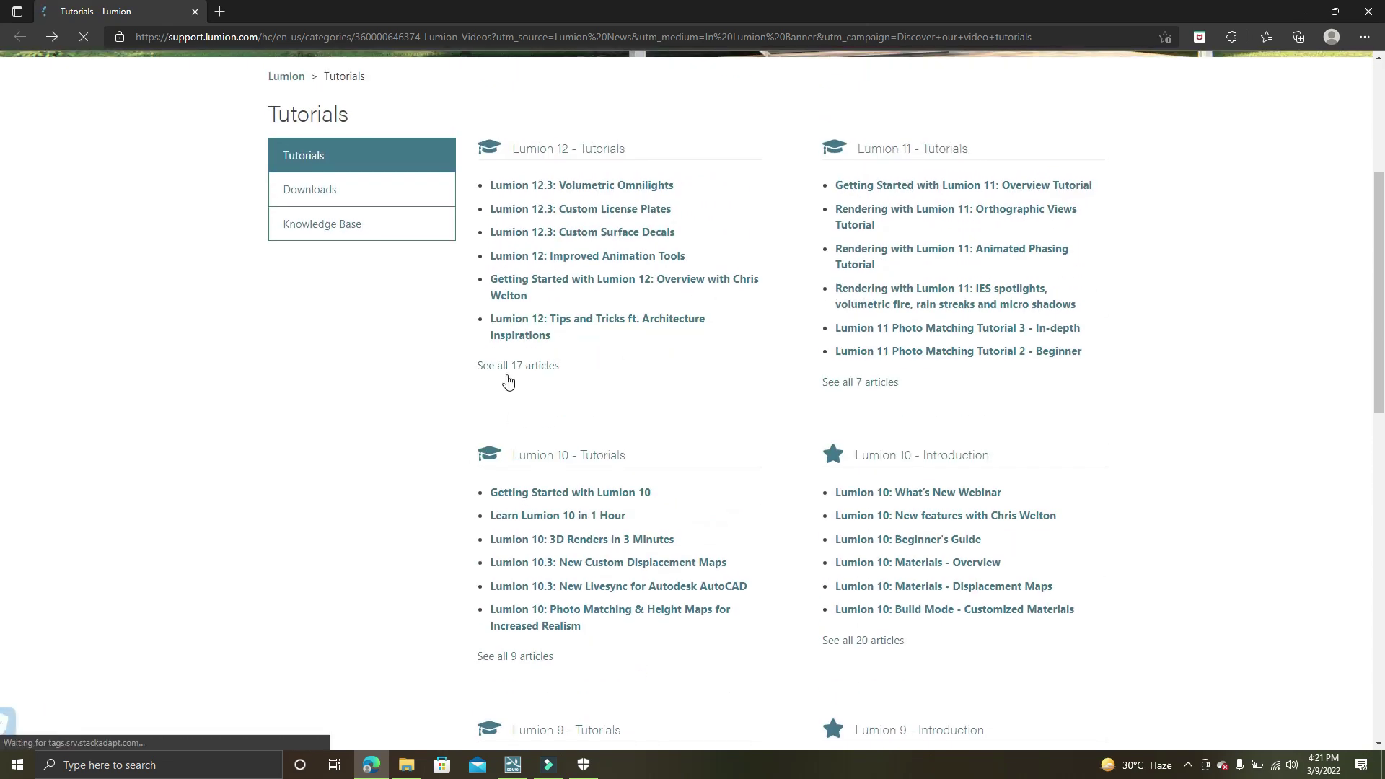
left_click(508, 382)
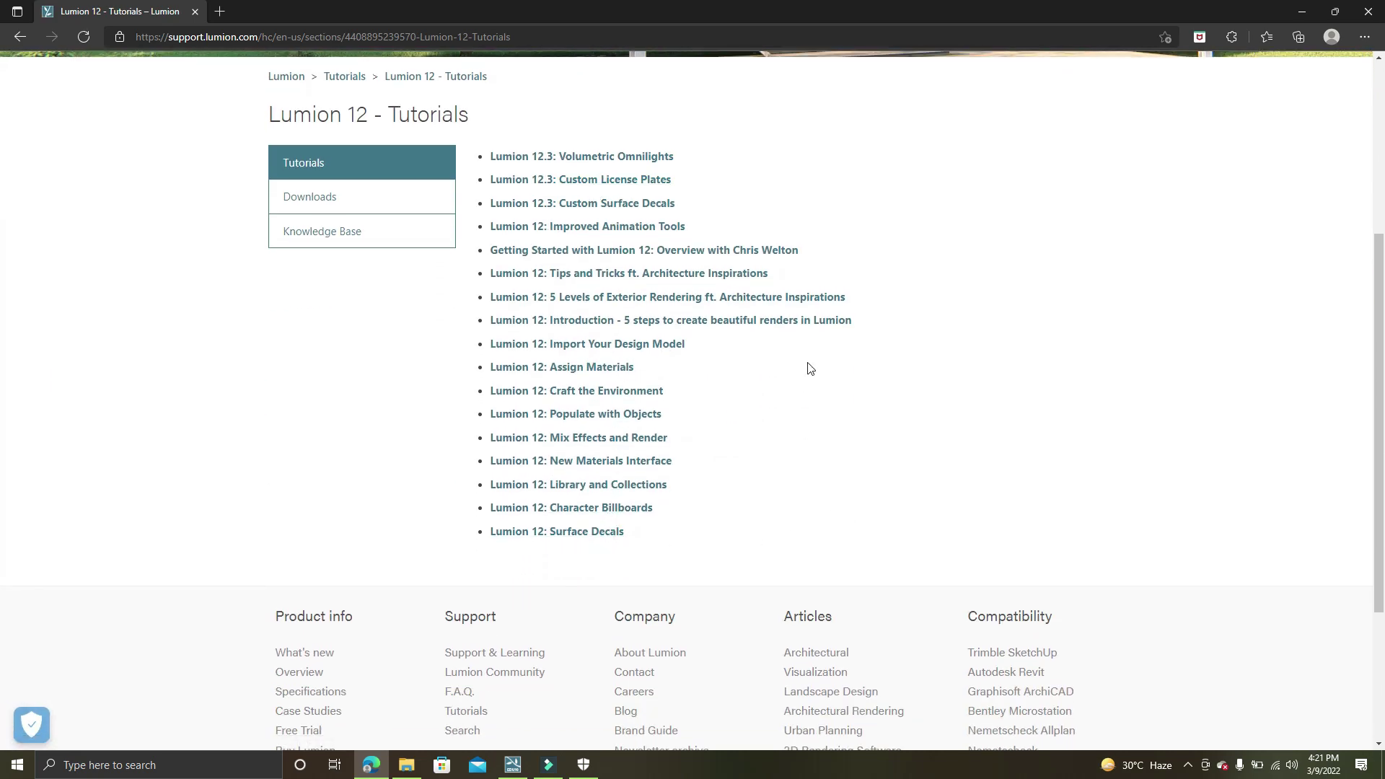
left_click(608, 391)
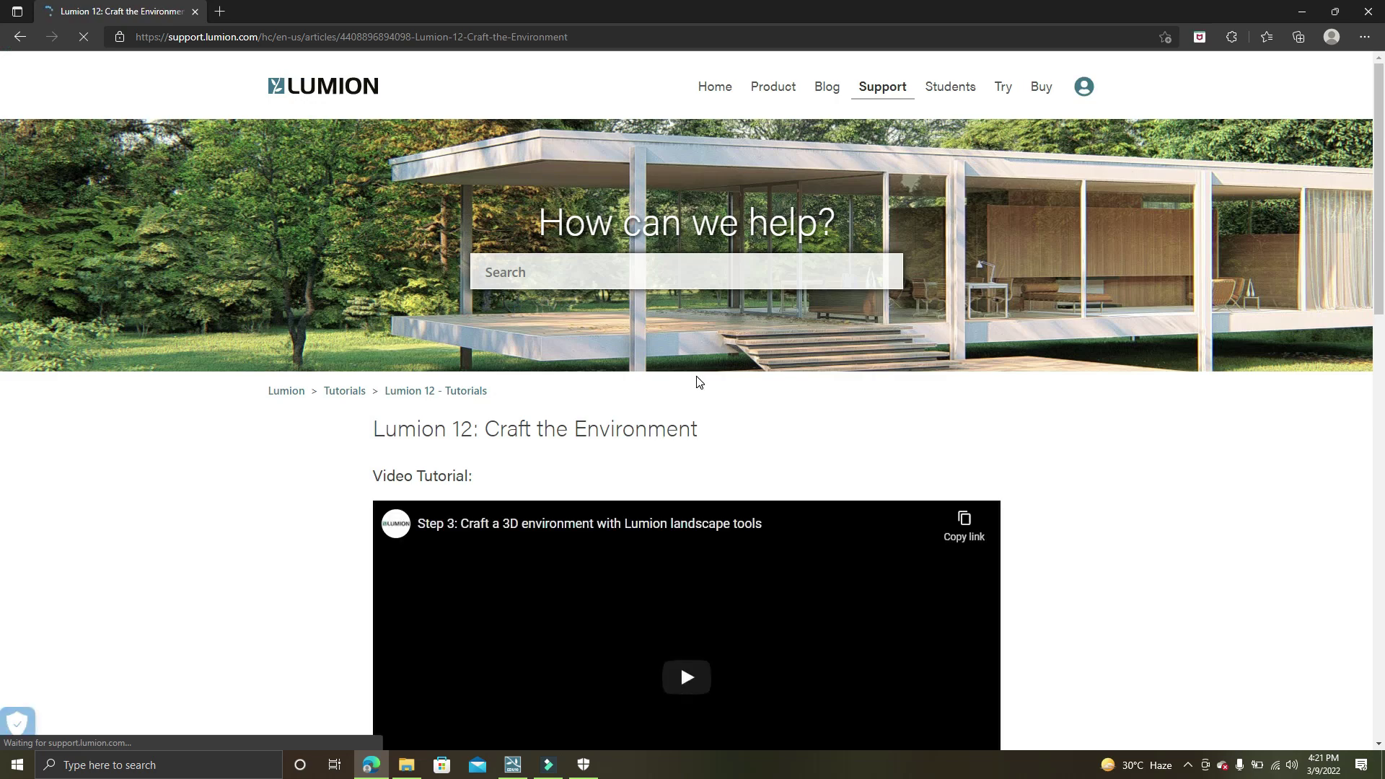
scroll(699, 382, "down", 4)
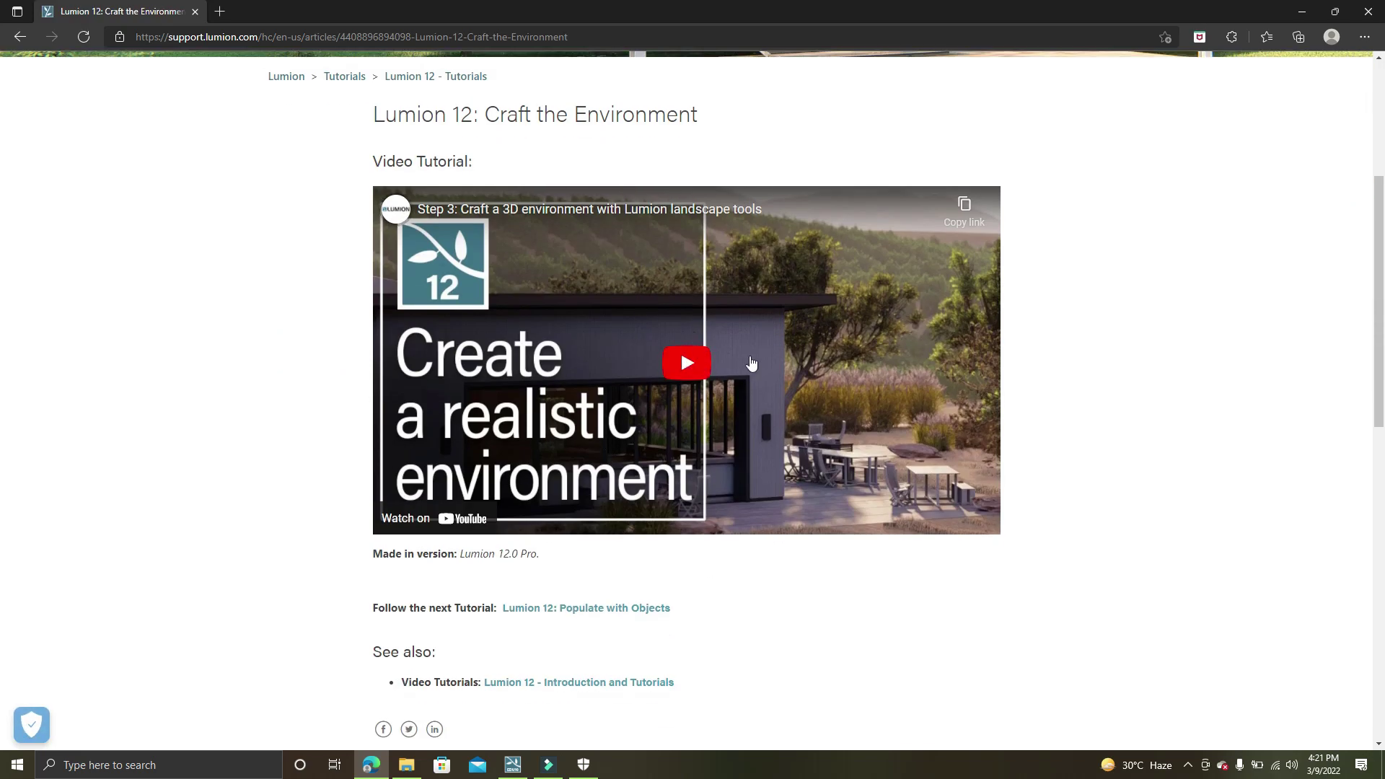
key("alt+Left")
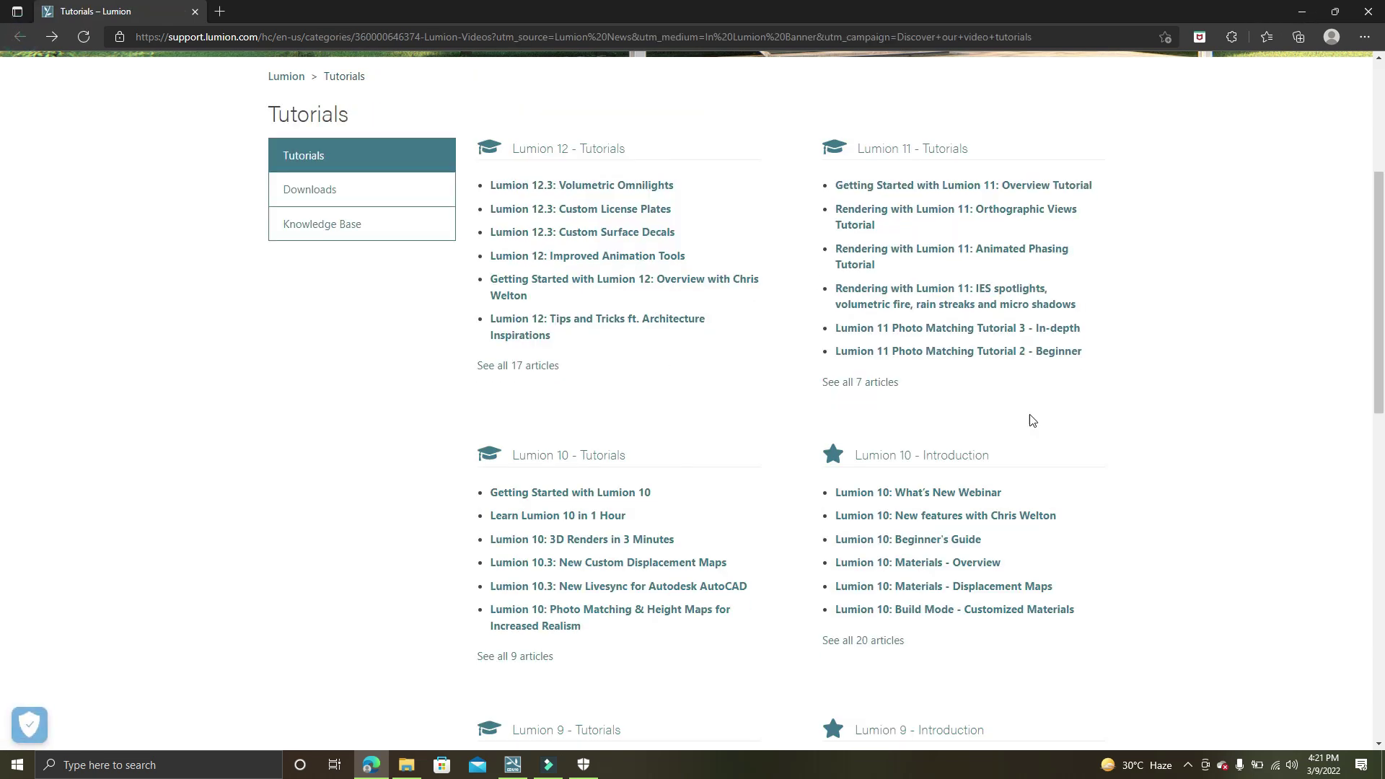
scroll(1000, 397, "down", 3)
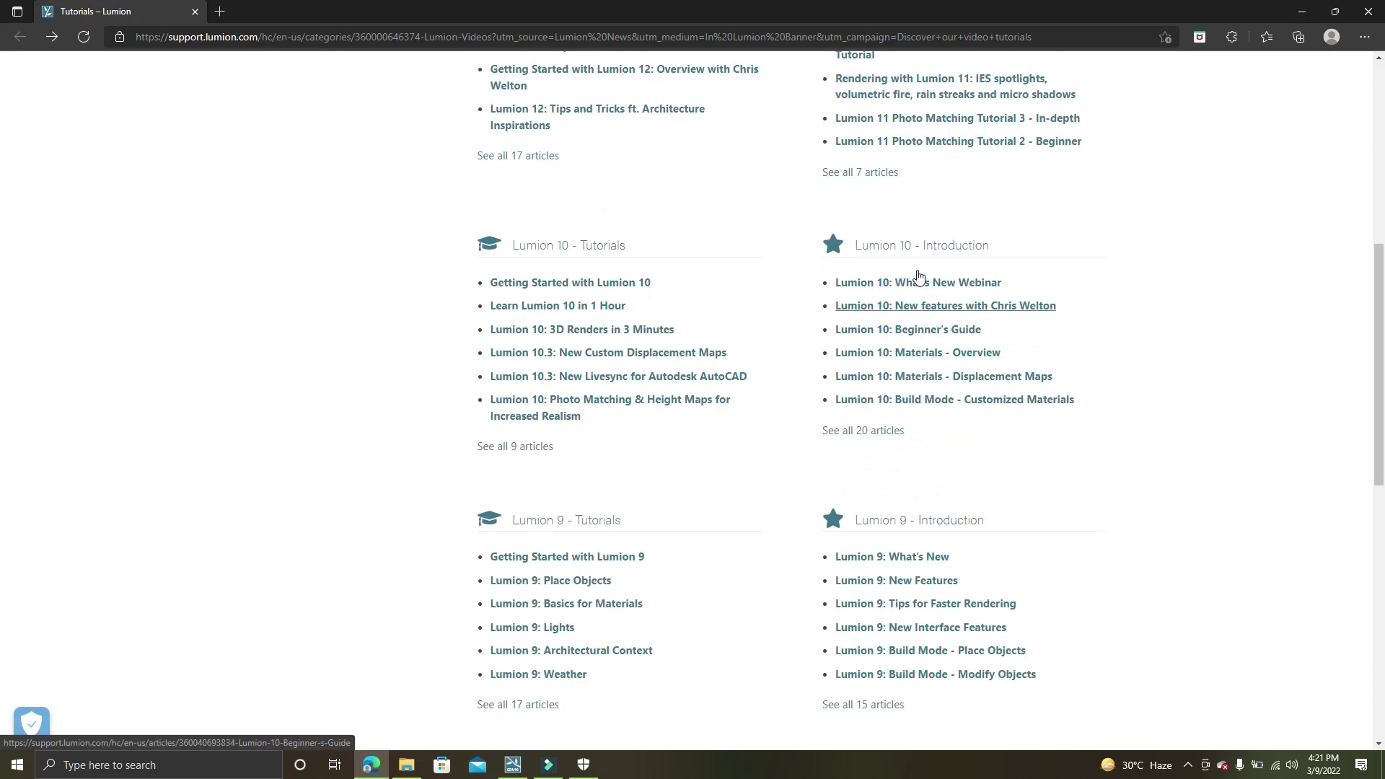
left_click(874, 431)
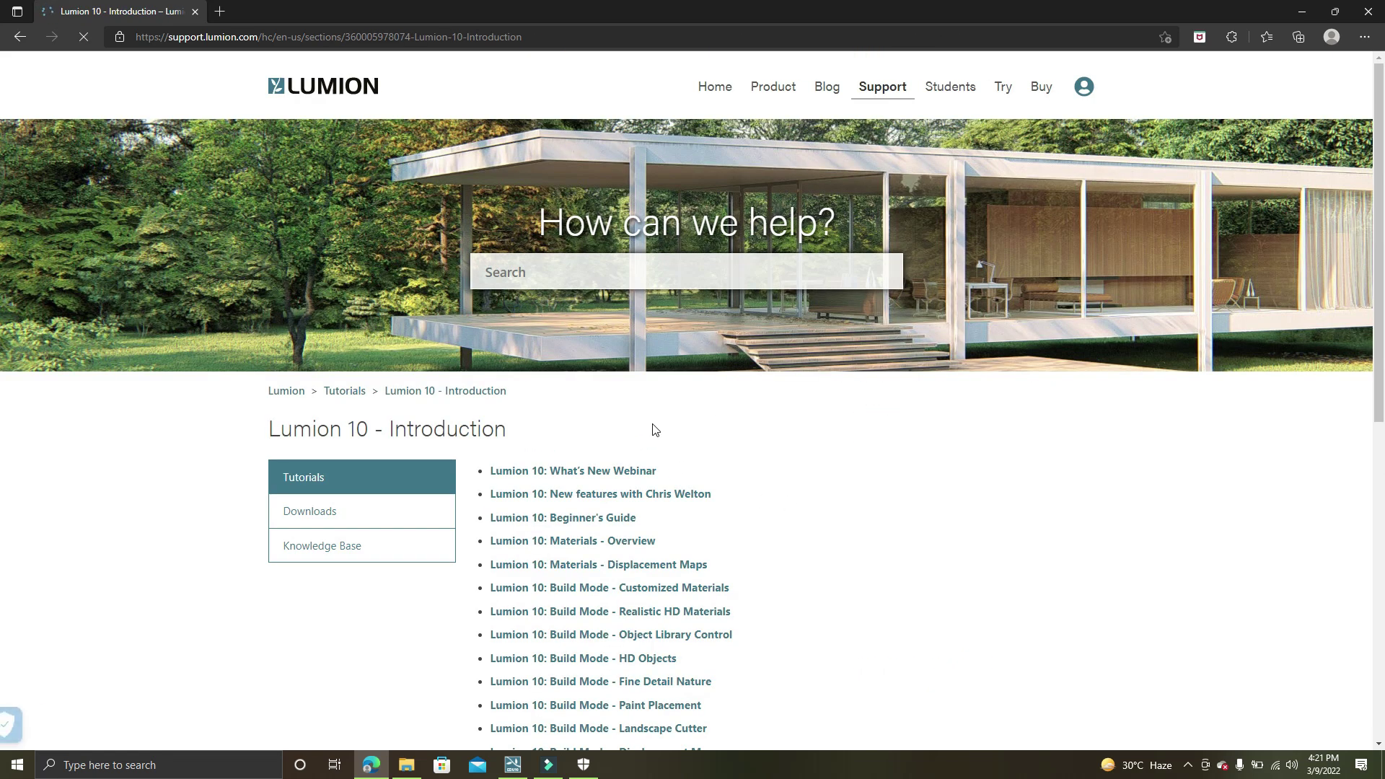
scroll(628, 329, "down", 3)
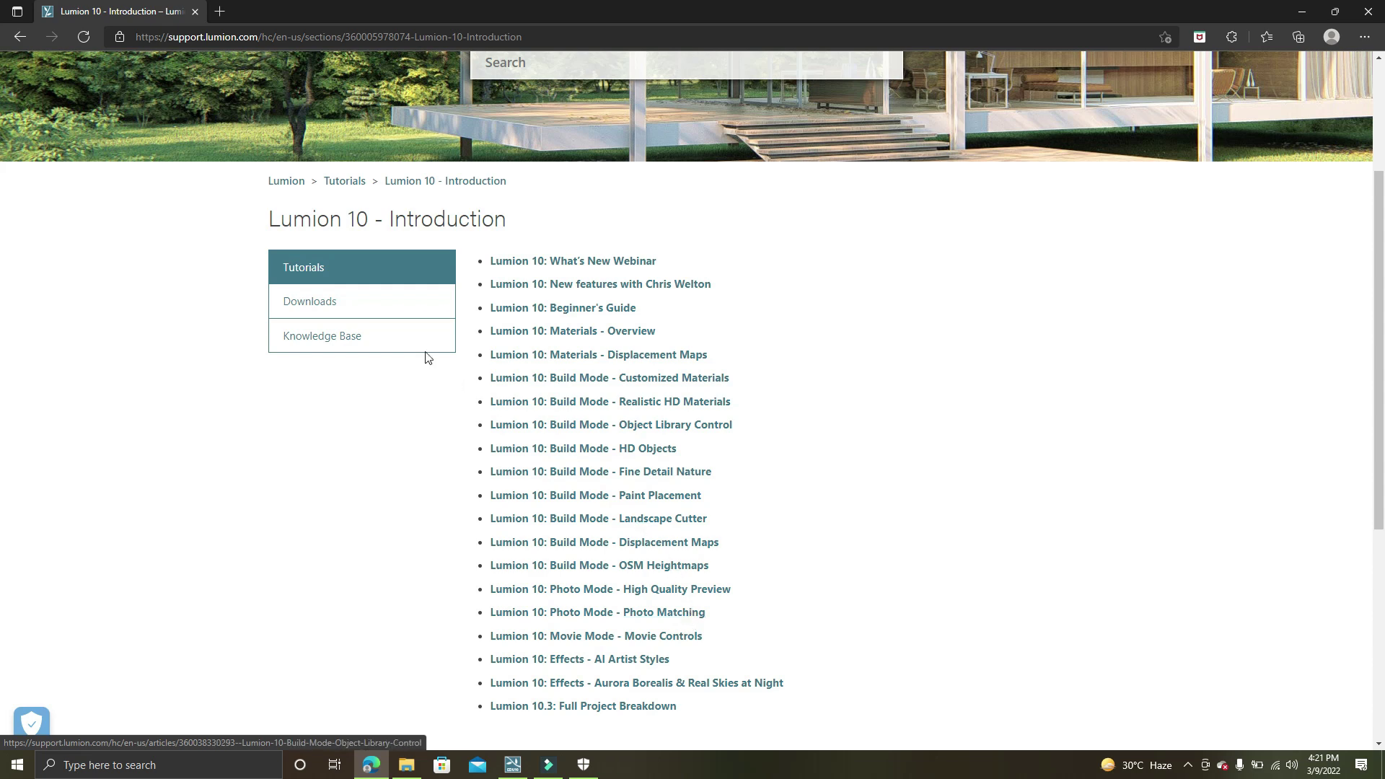
left_click(310, 301)
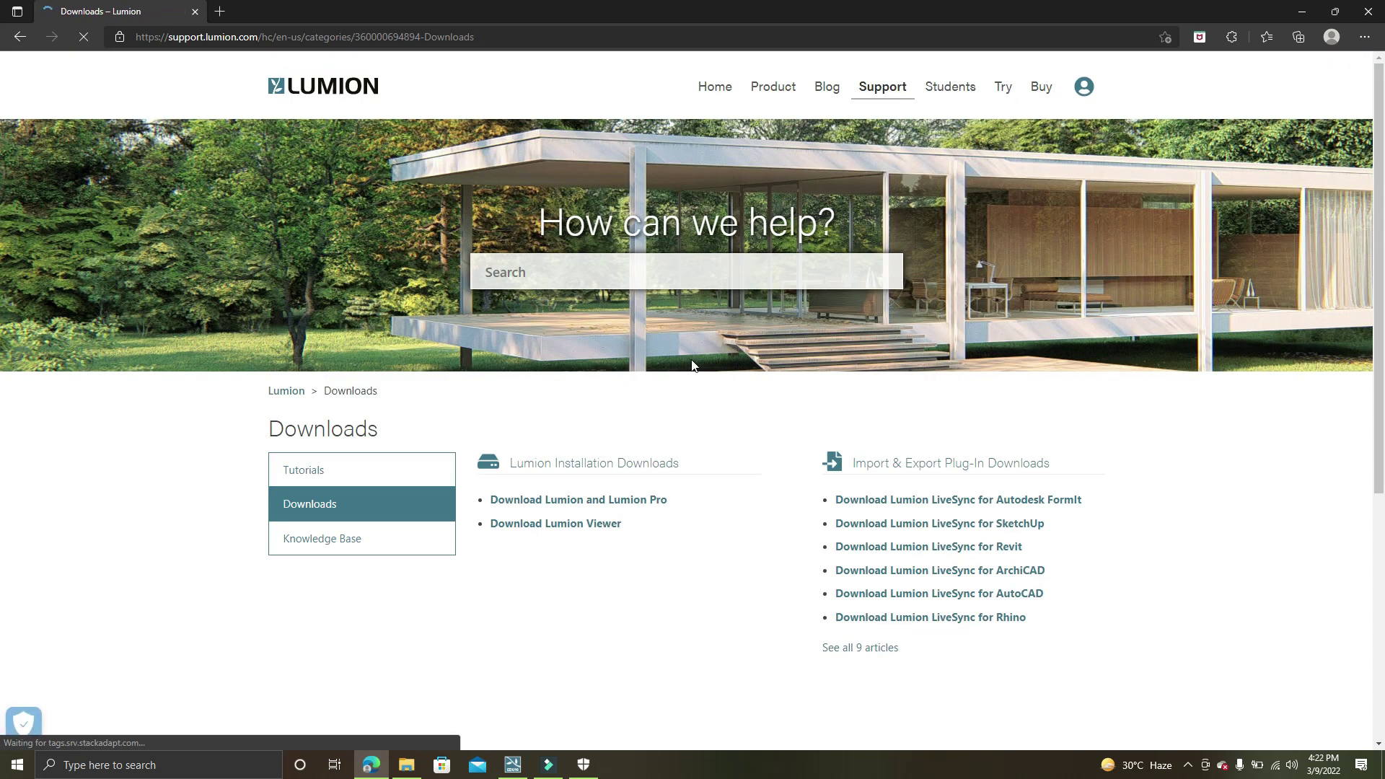
scroll(621, 339, "down", 3)
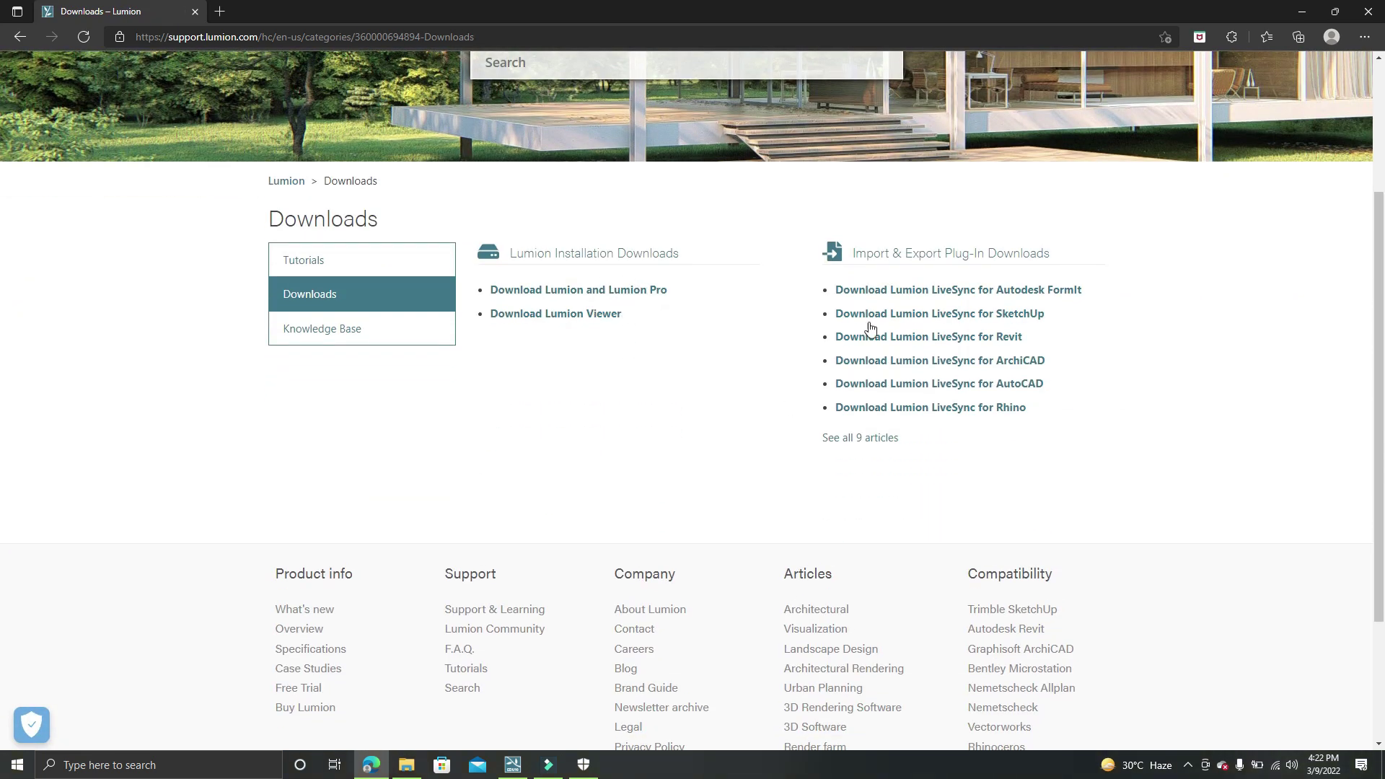
left_click(1364, 12)
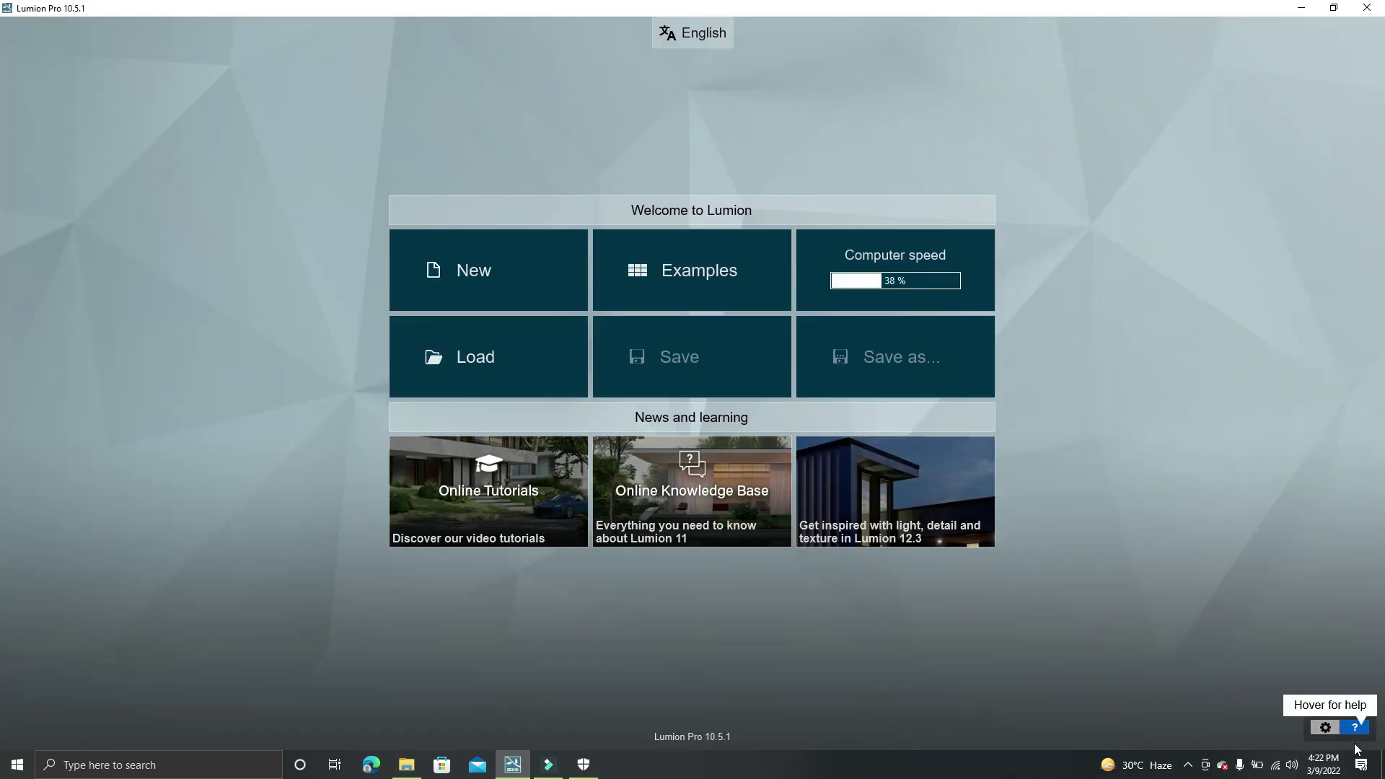
- In Settings, switch on high-quality preview and toggle full screen on and off
left_click(1326, 728)
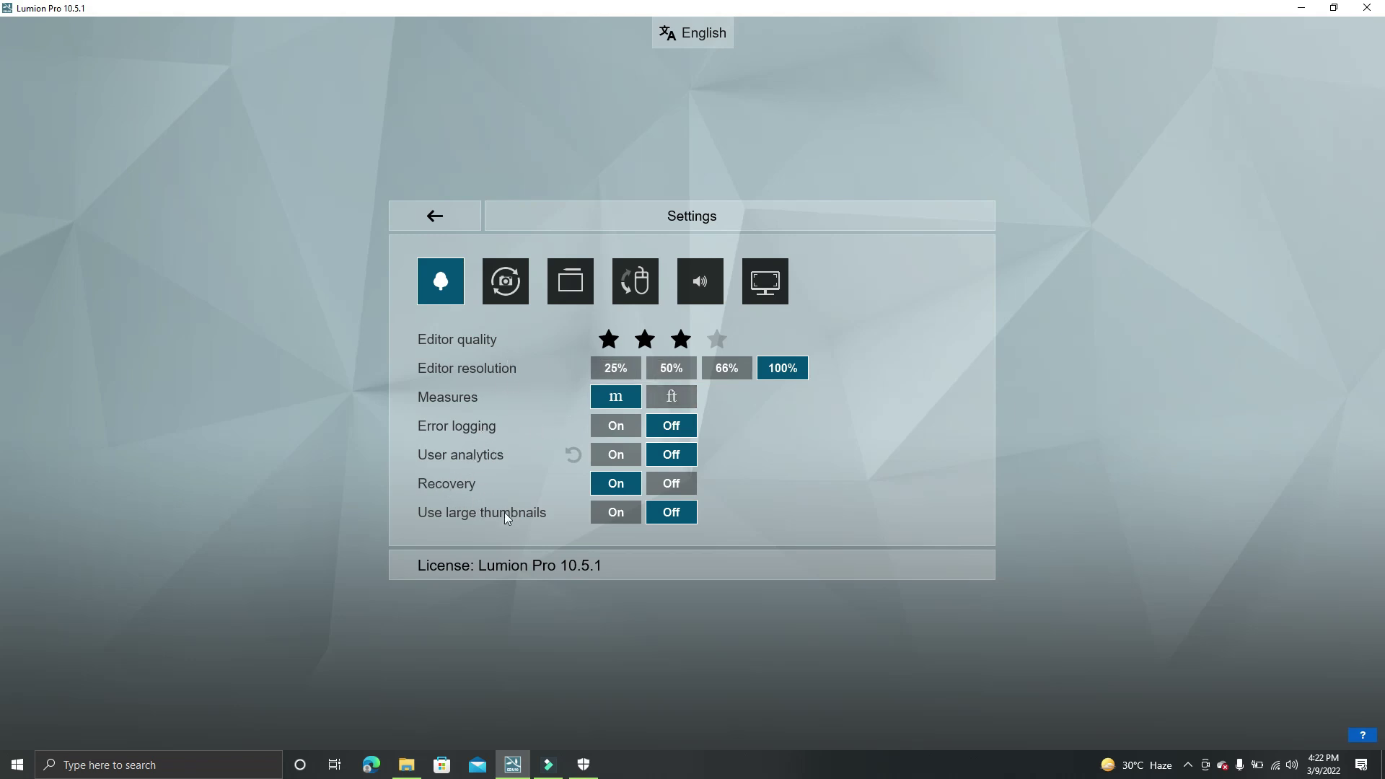
left_click(507, 282)
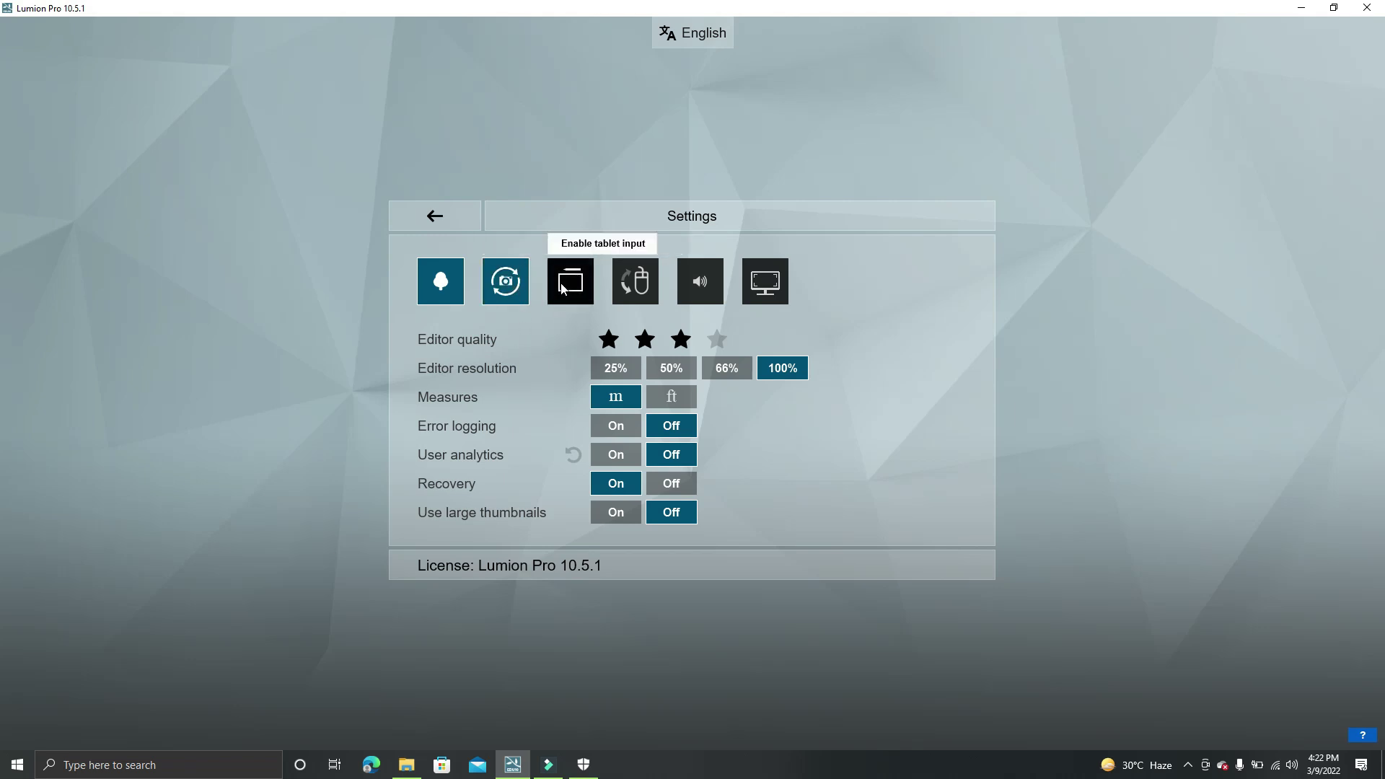
left_click(766, 286)
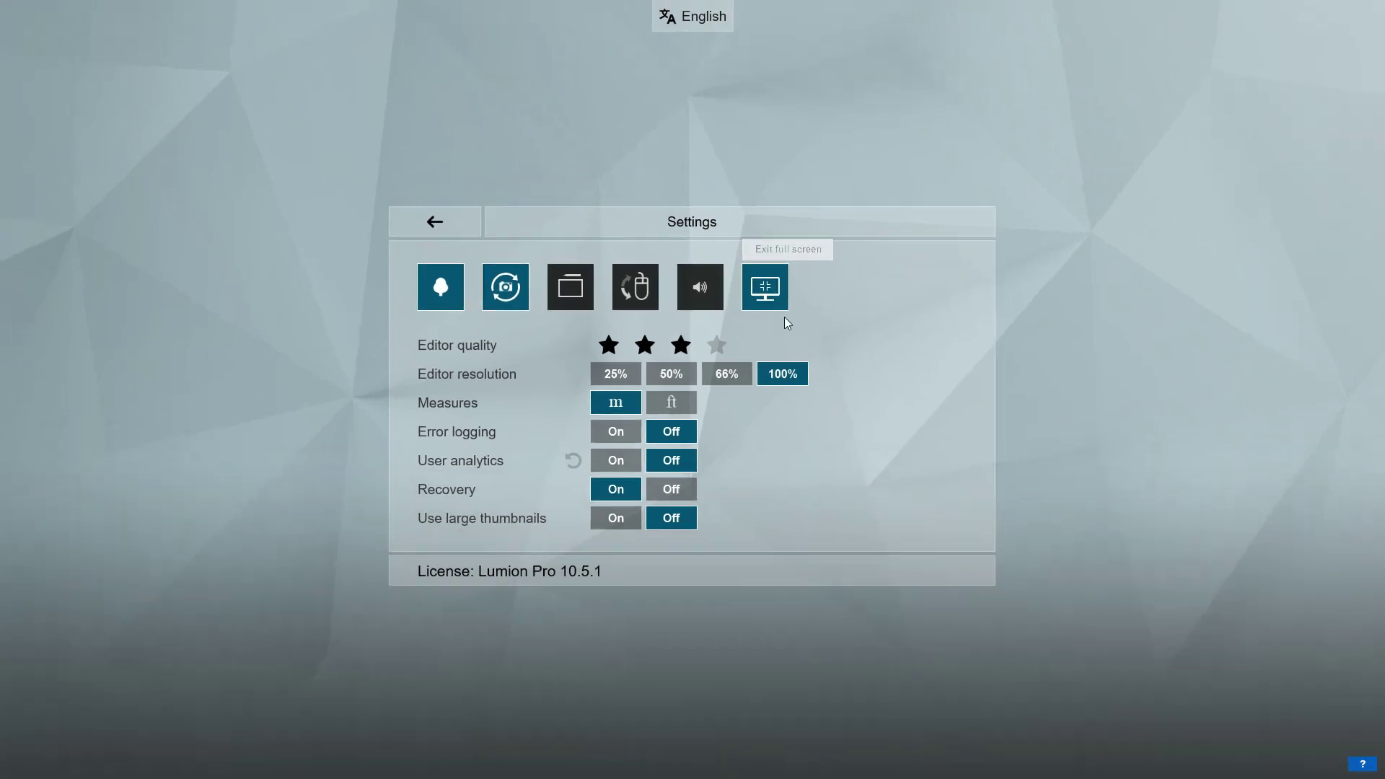
left_click(764, 294)
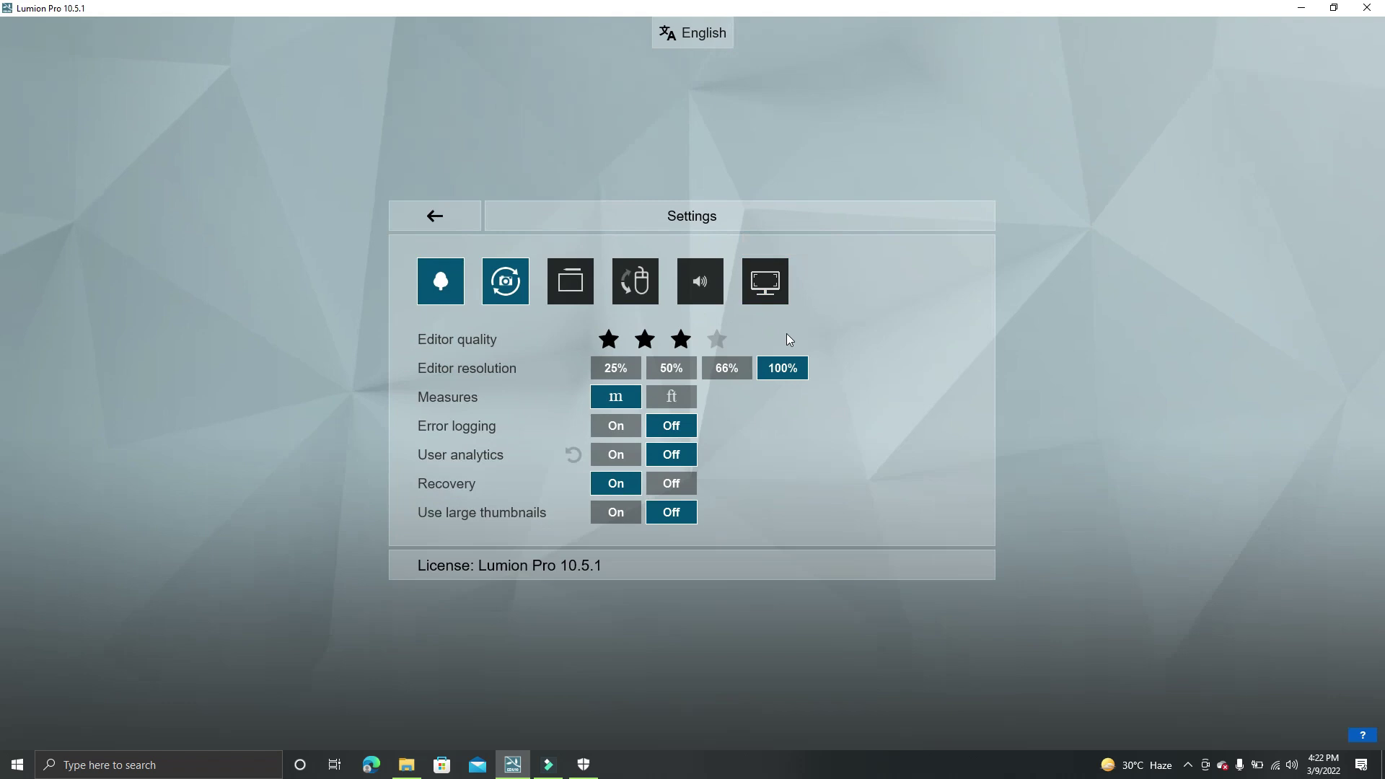
- Return to the start menu and load the Farnsworth House example from Examples
left_click(438, 219)
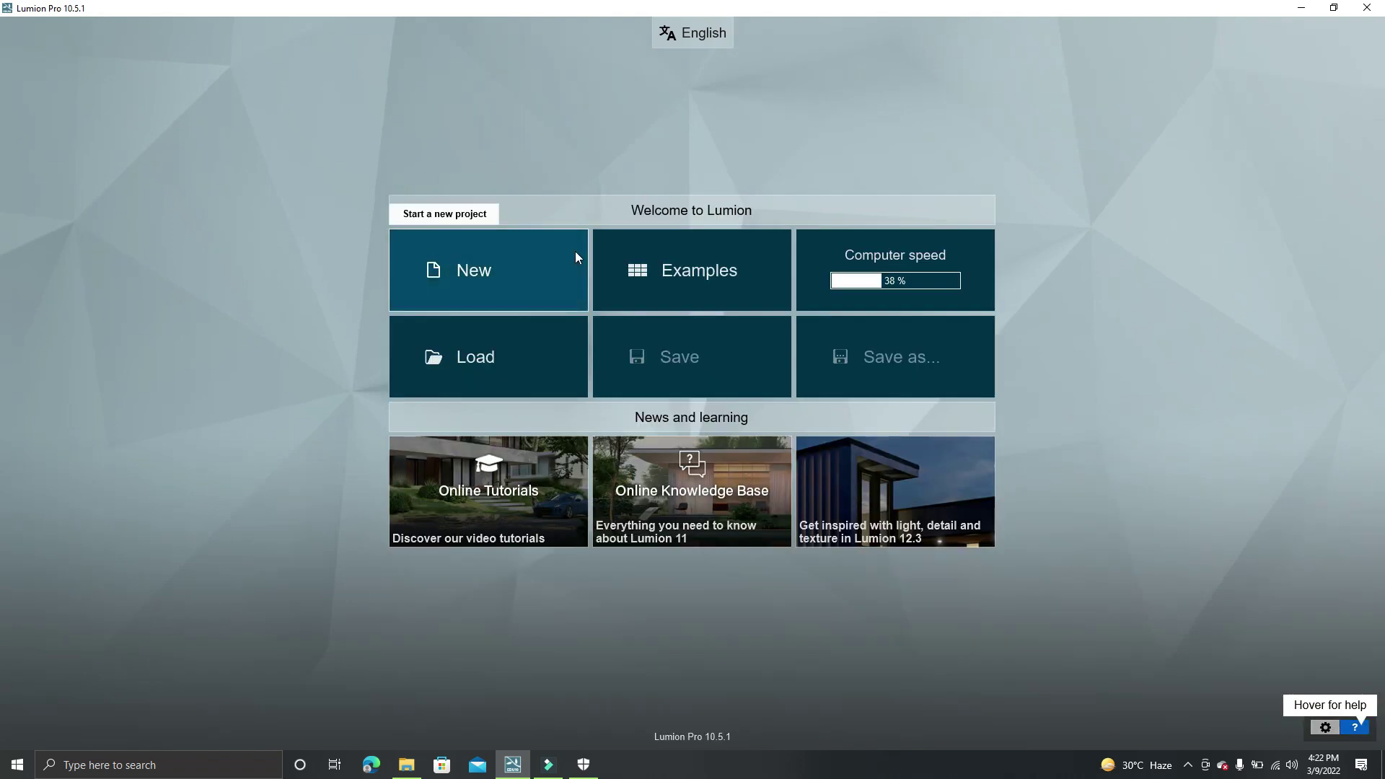
left_click(669, 276)
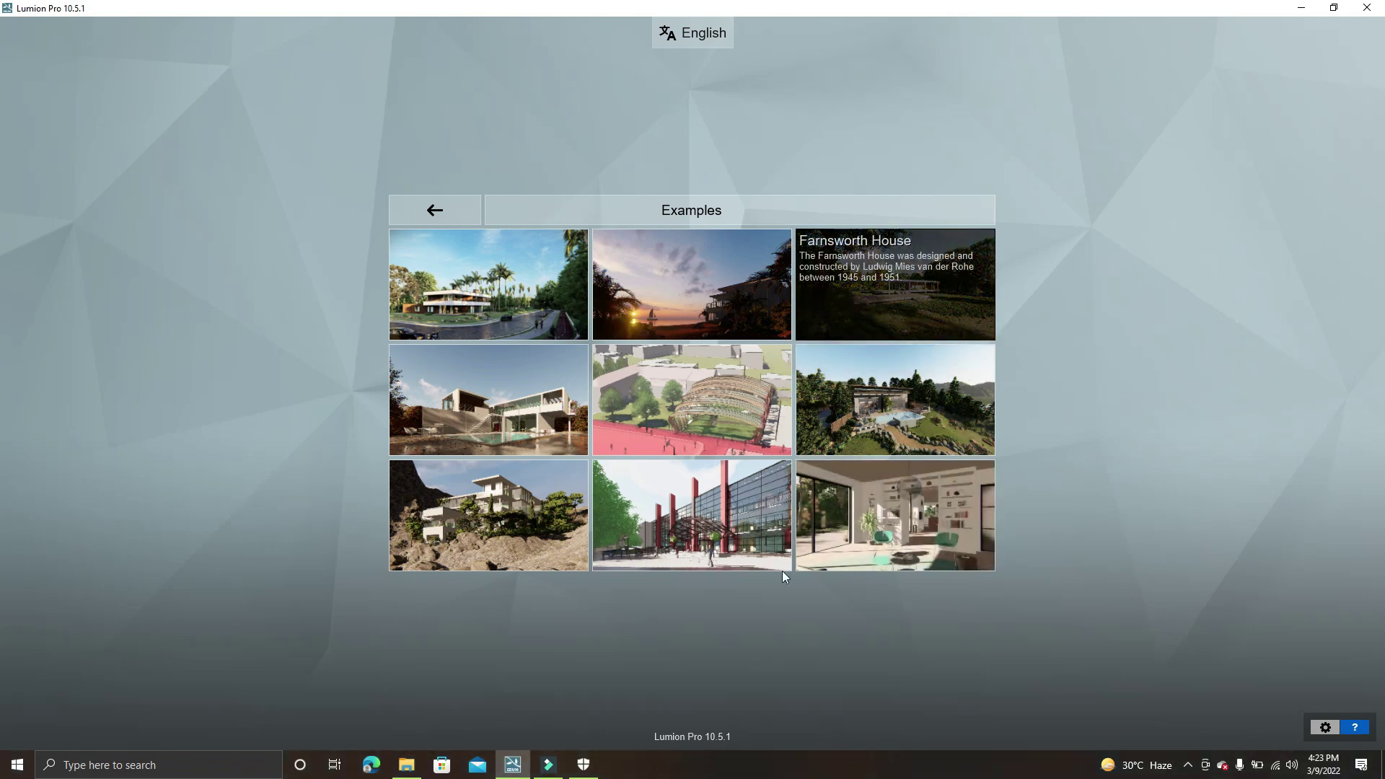
left_click(918, 304)
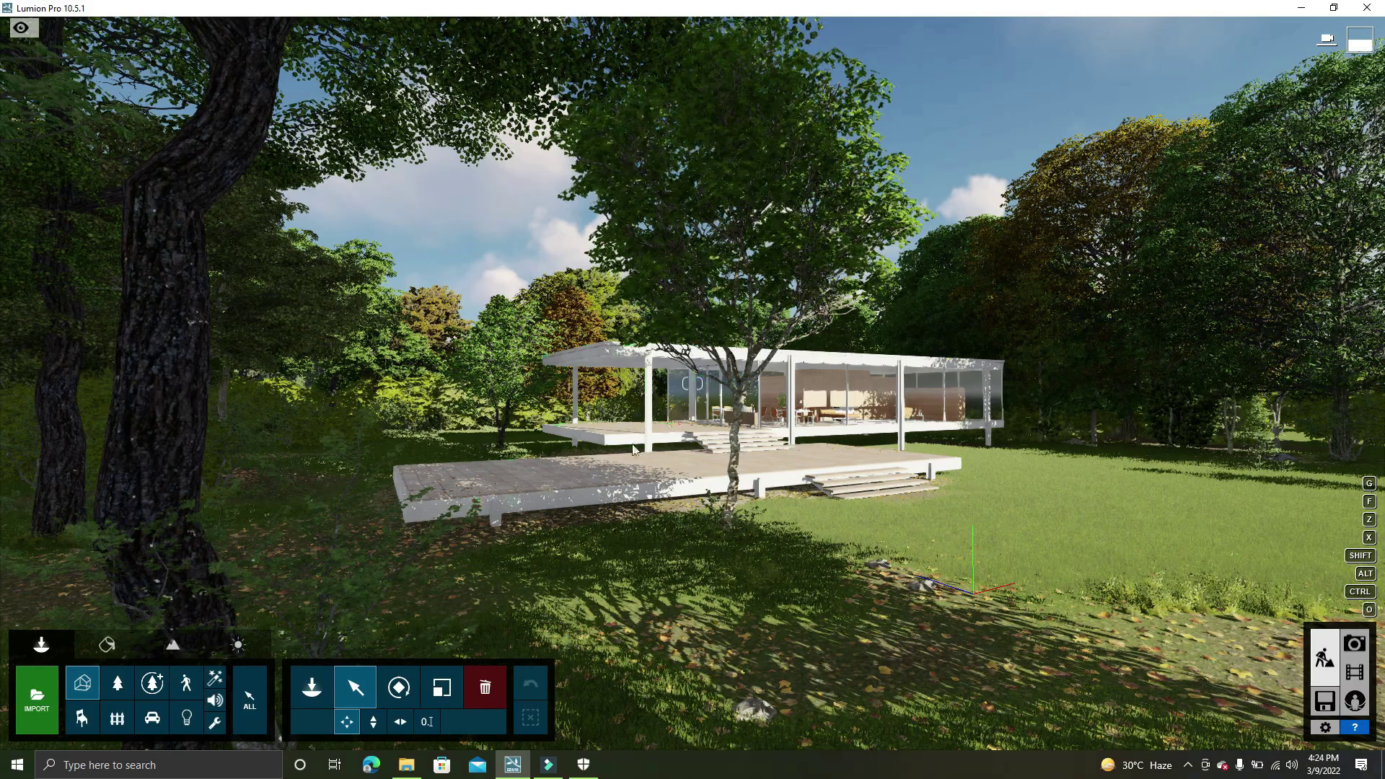
- Look around the scene, turning right, back to the house, then down toward the lawn
right_click_drag(517, 450, 721, 433)
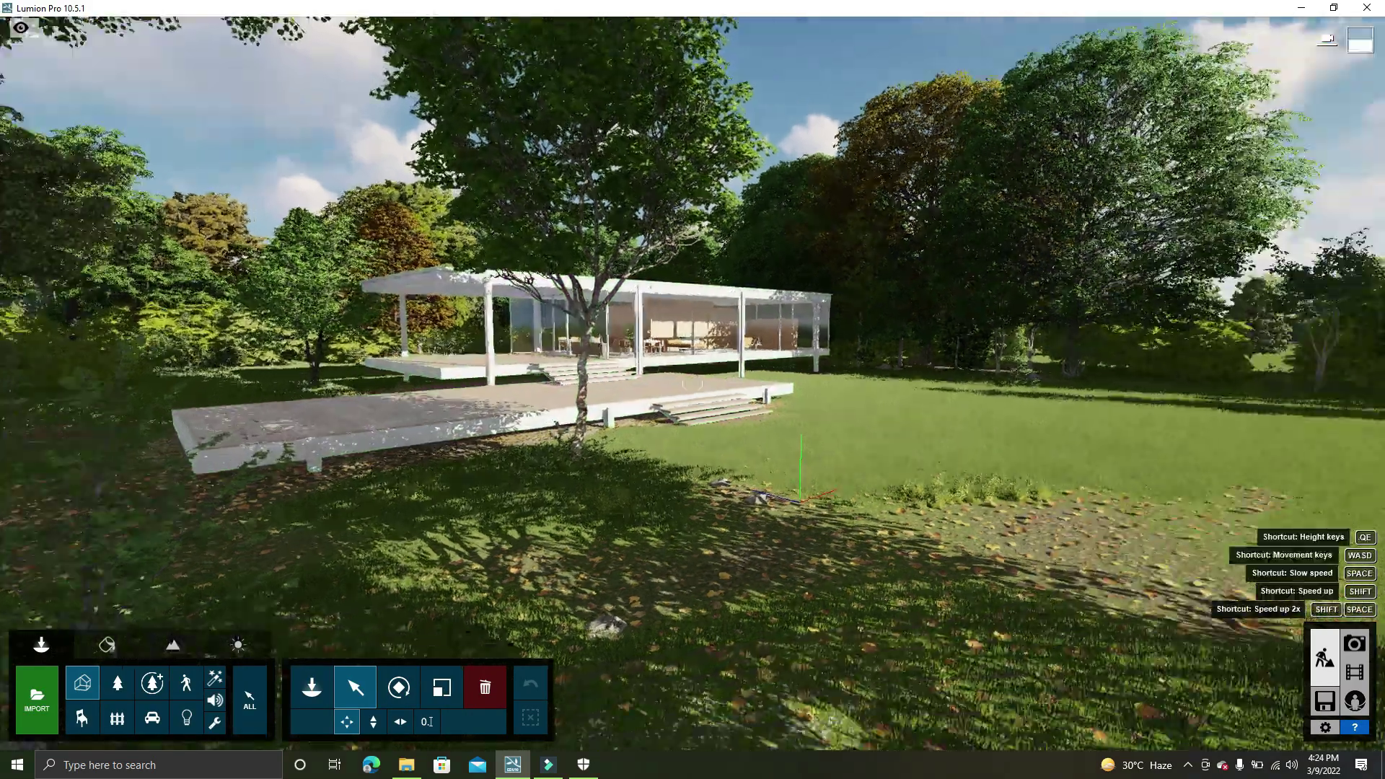
right_click_drag(692, 383, 866, 383)
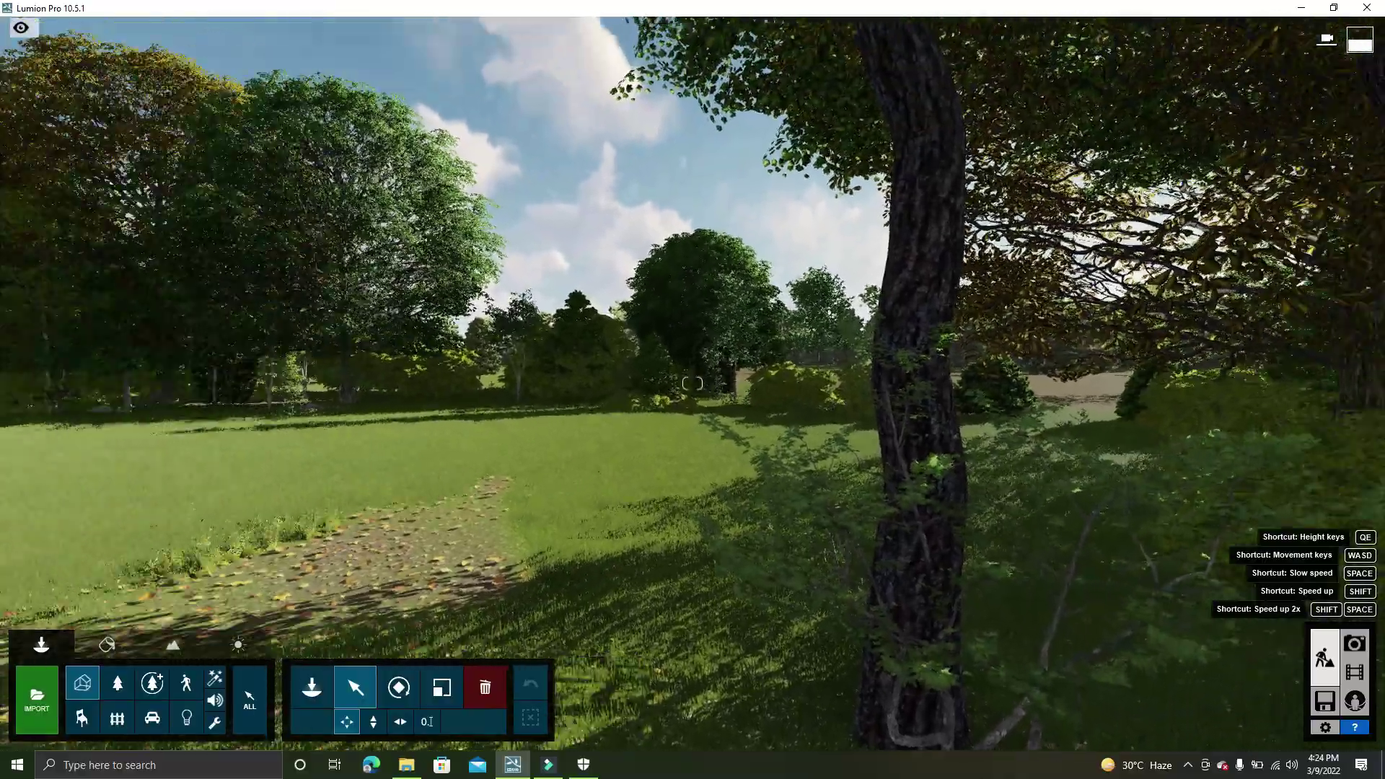
right_click_drag(692, 383, 505, 383)
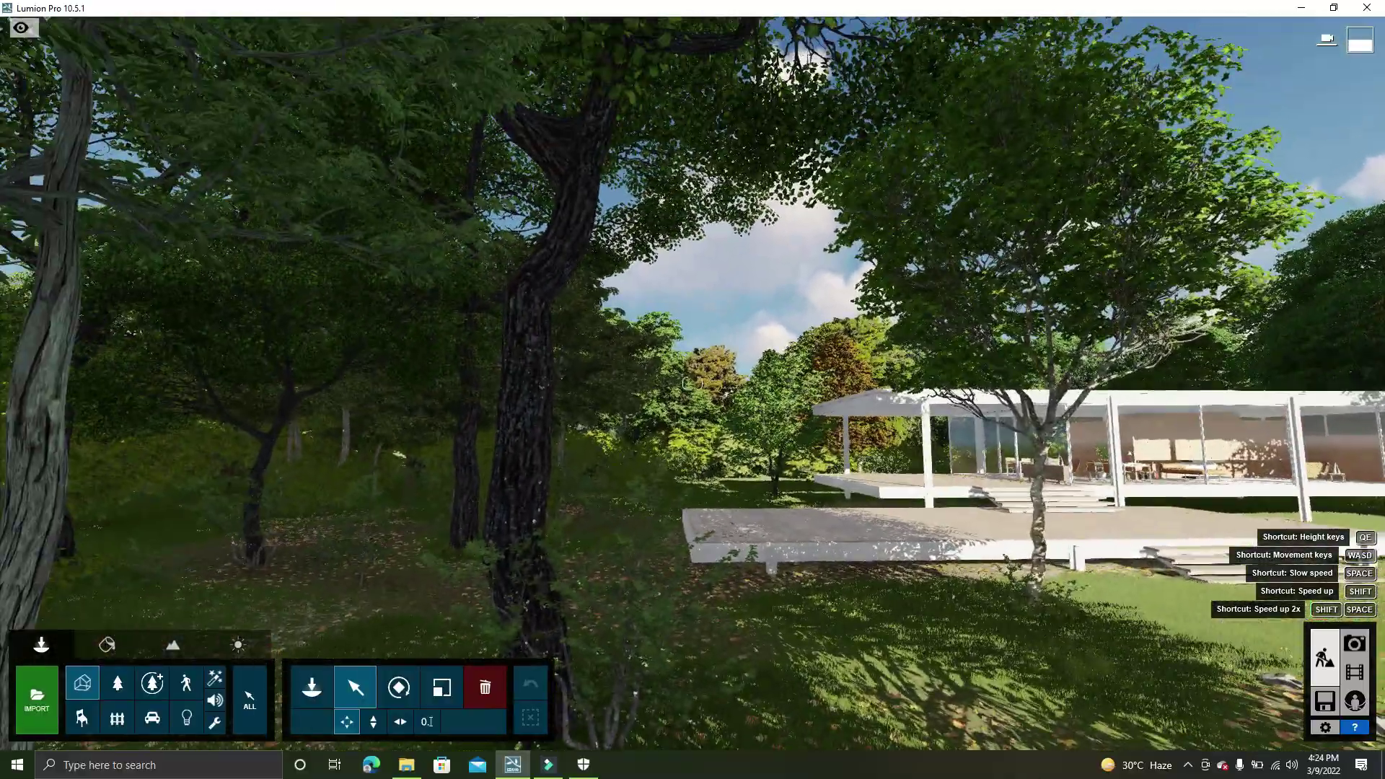
mouse_move(692, 384)
right_mouse_down()
mouse_move(488, 435)
mouse_move(464, 387)
right_mouse_up()
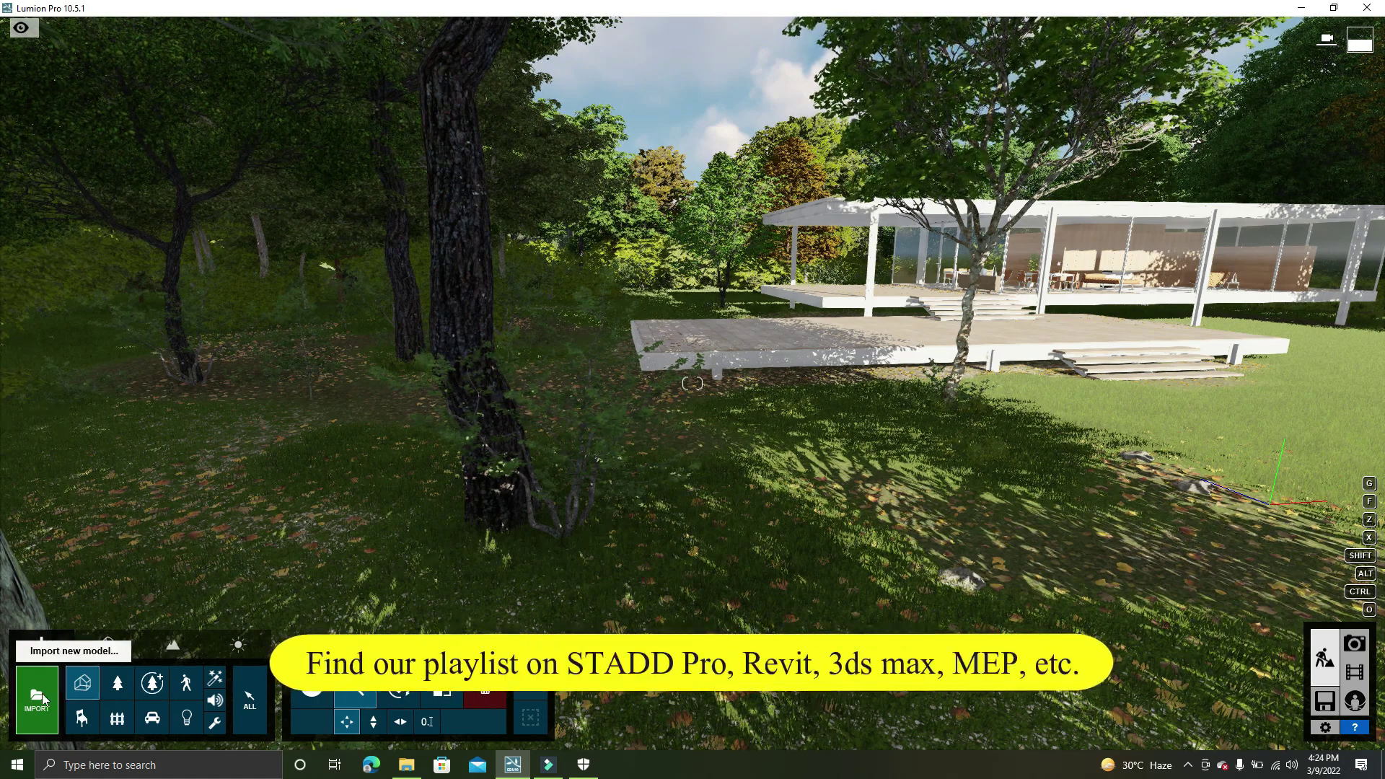
- Browse the 2.SKP FILE folder and supported import formats, select 2017.skp, then cancel the import
left_click(44, 723)
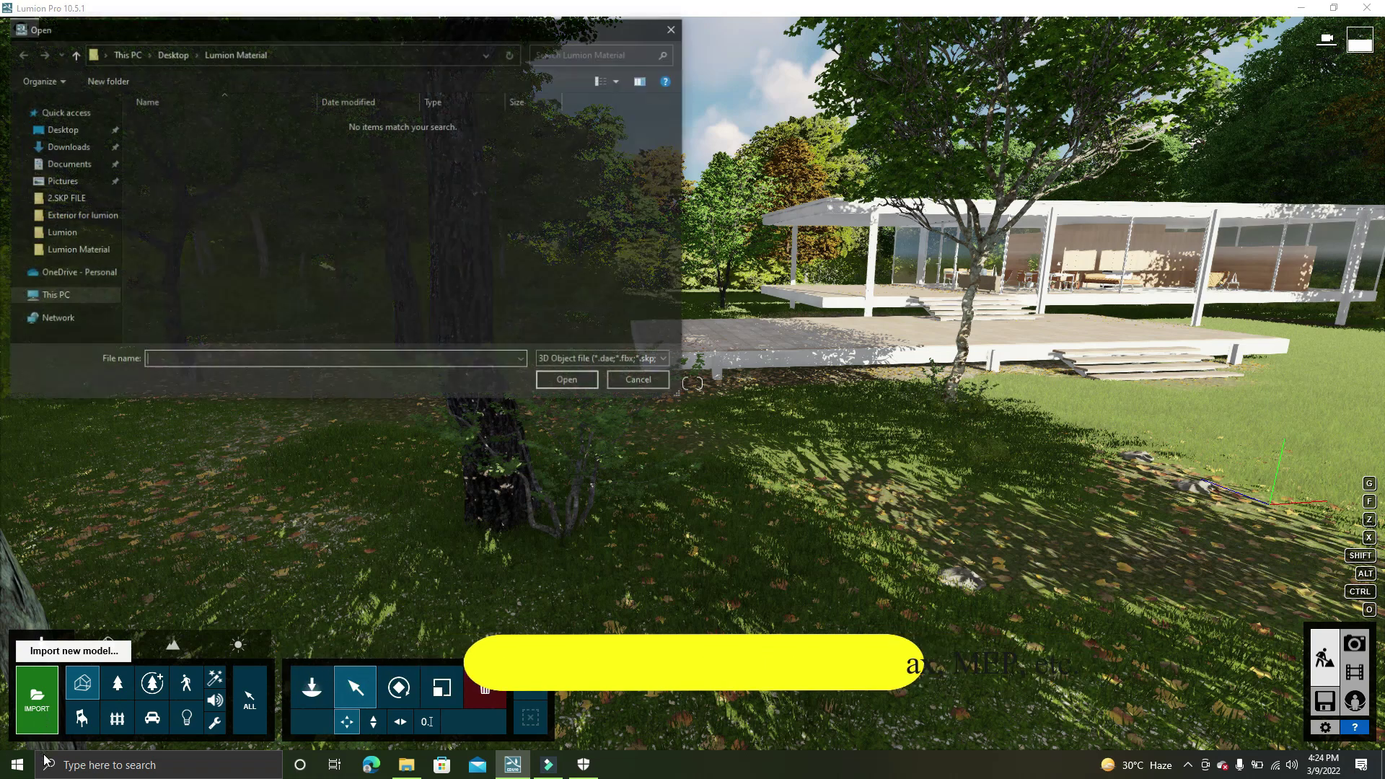
left_click(63, 197)
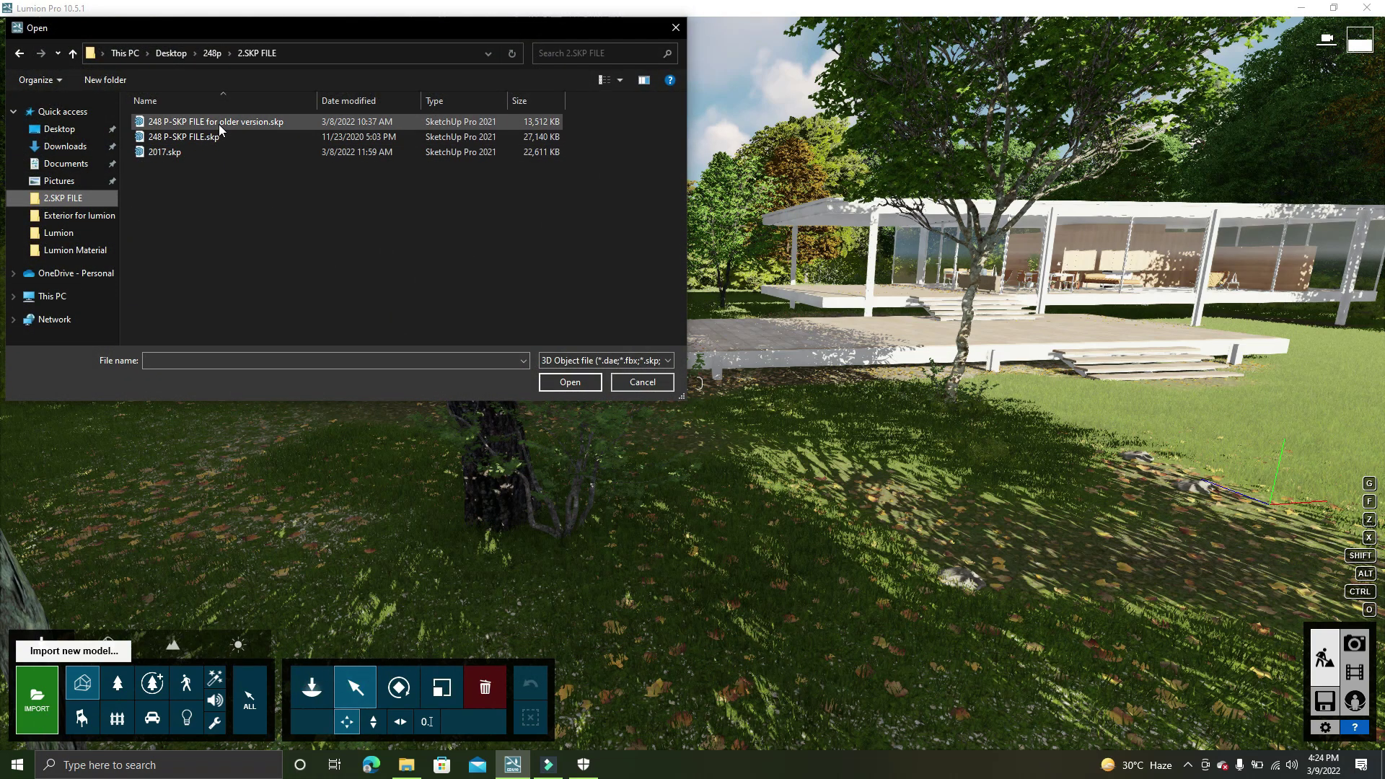
left_click(555, 361)
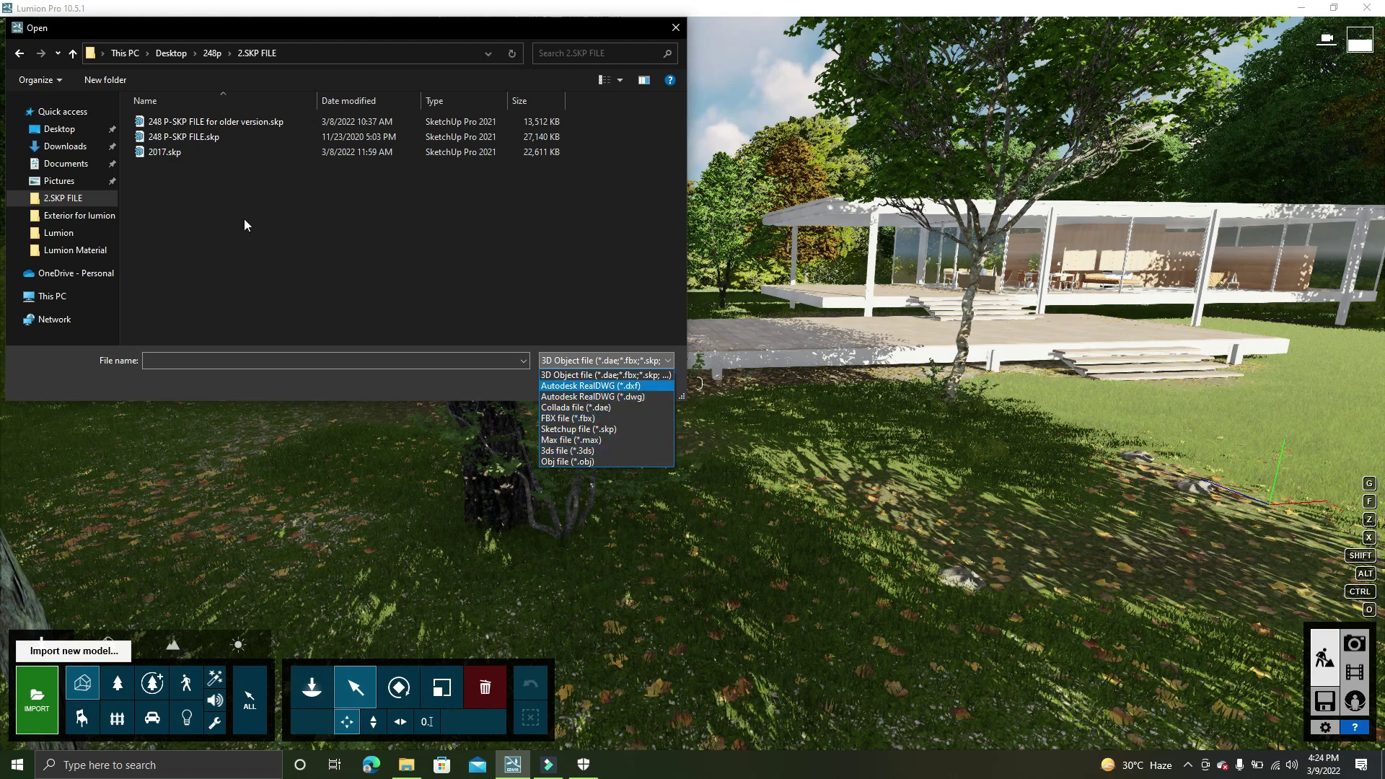
left_click(224, 190)
left_click(183, 153)
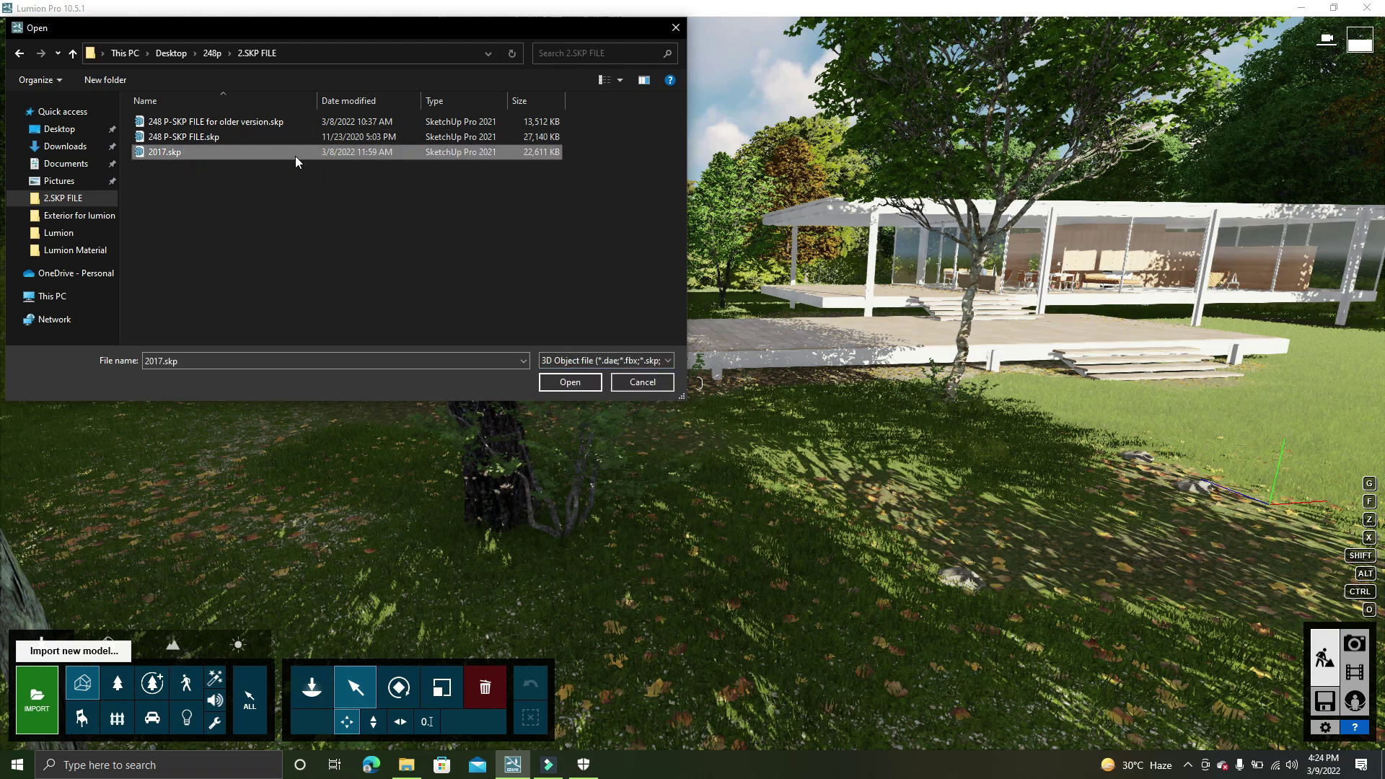
left_click(643, 382)
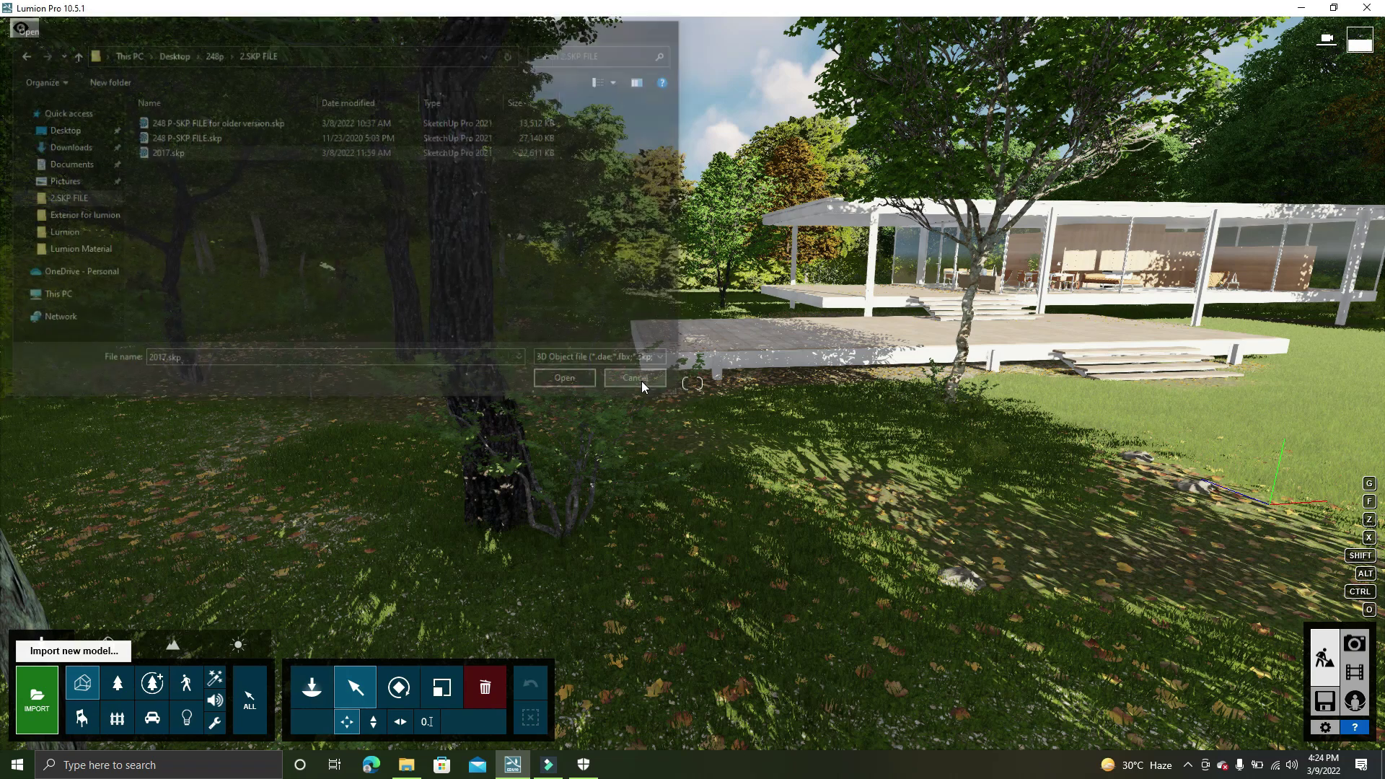
- Plant an acacia tree from the Nature library in front of the house
left_click(84, 685)
left_click(86, 687)
mouse_move(40, 202)
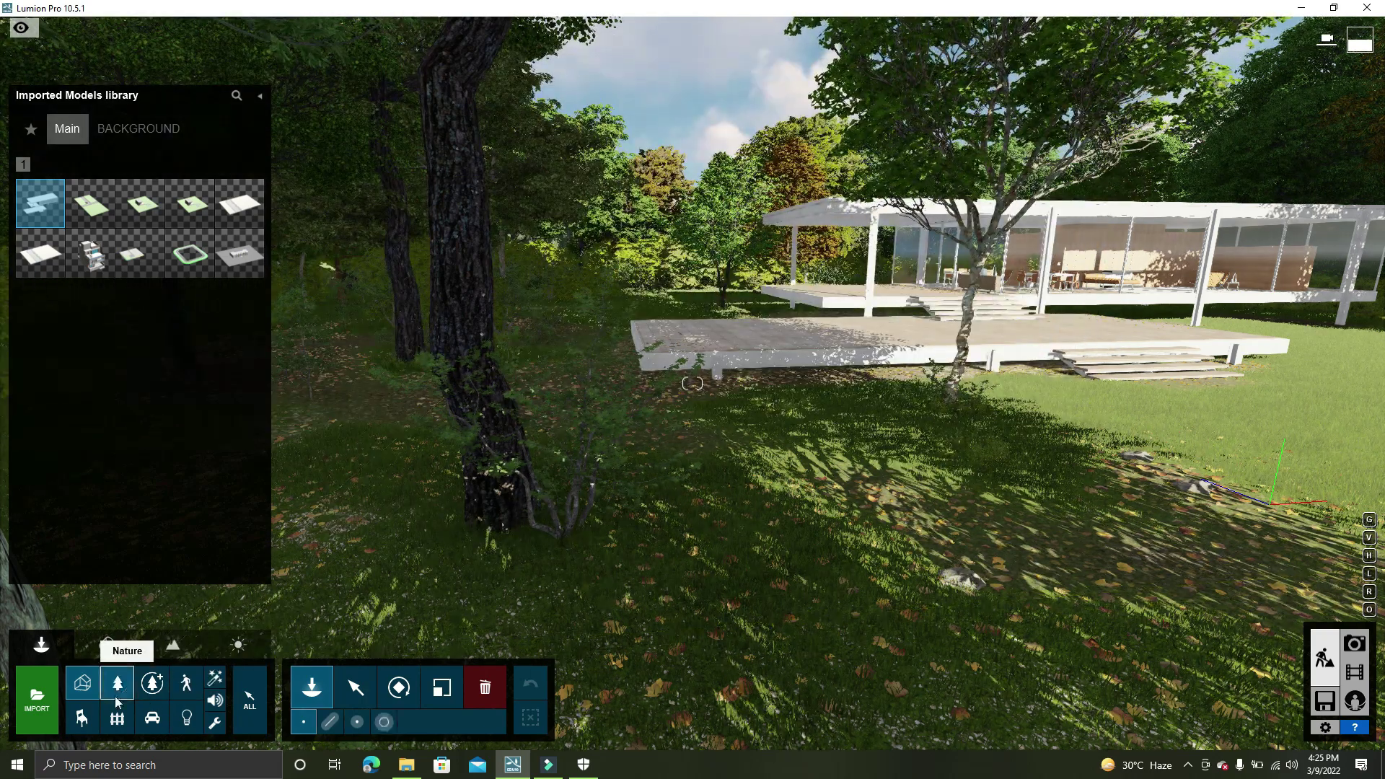
left_click(118, 684)
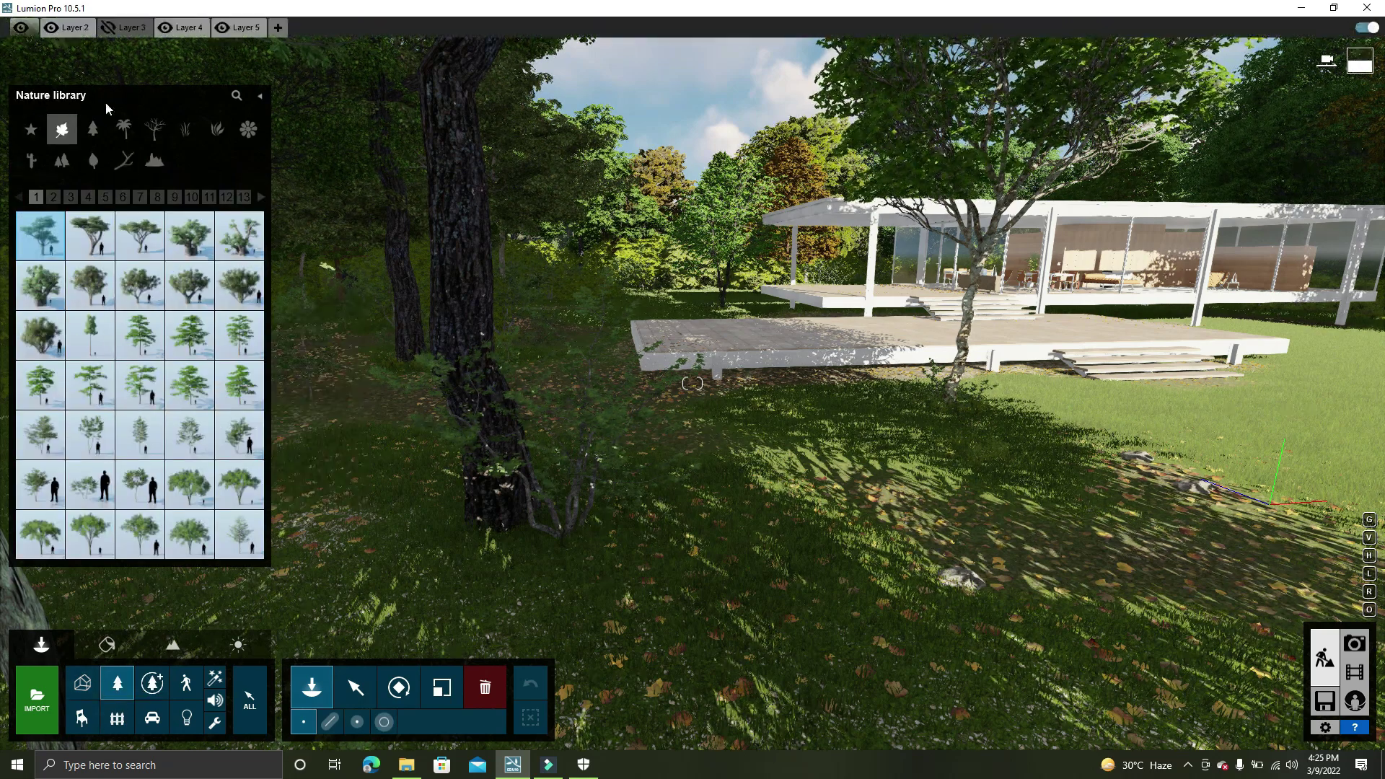
mouse_move(41, 234)
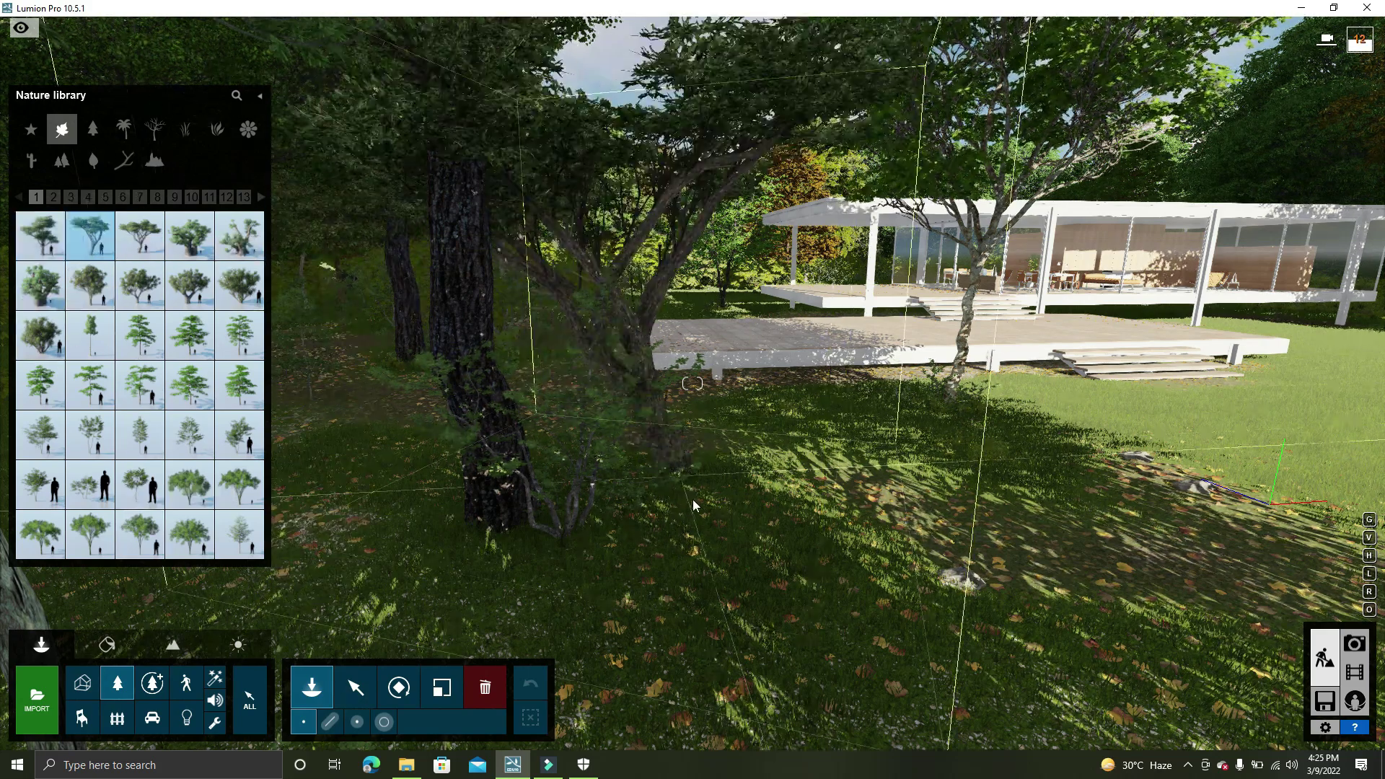
left_click(695, 504)
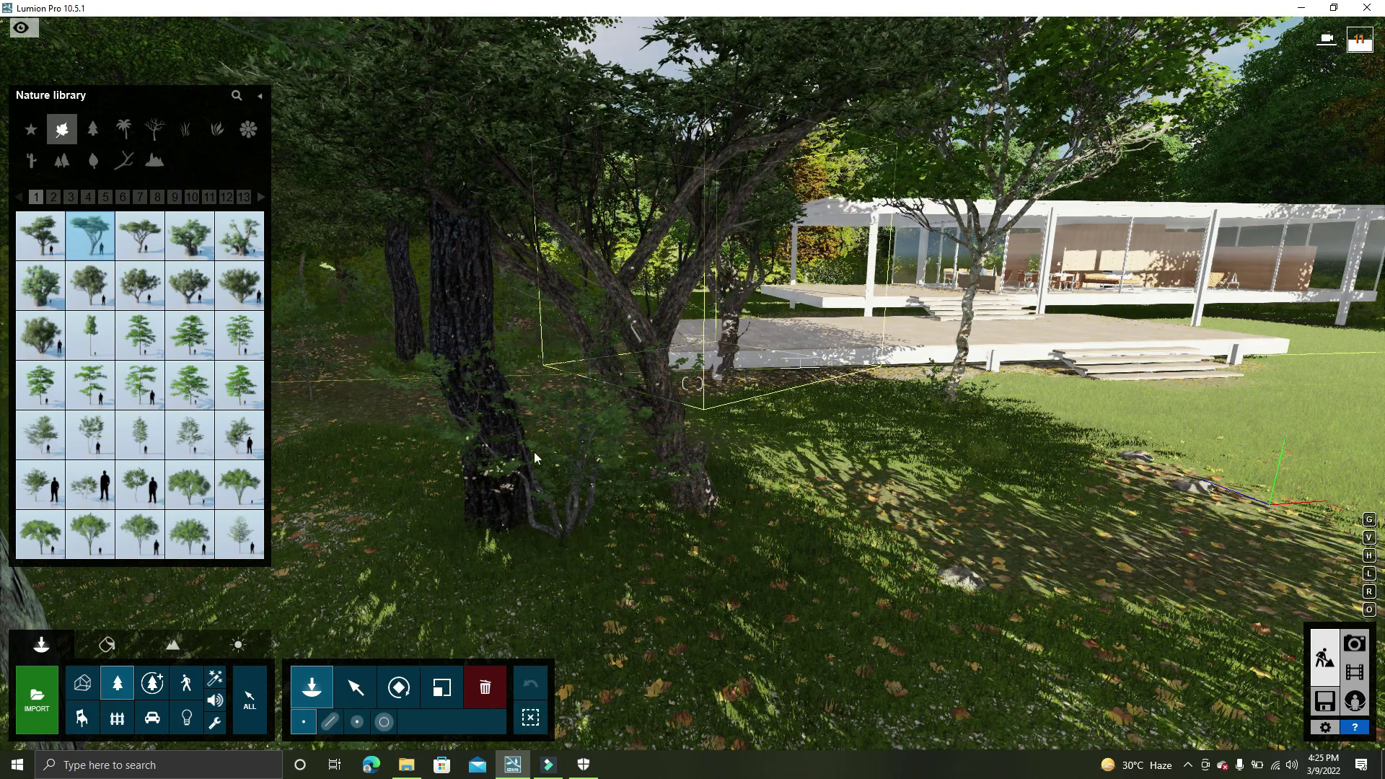
- Browse the Fine-detail Nature shrubs and grasses, then switch to the People and Animals library
left_click(153, 696)
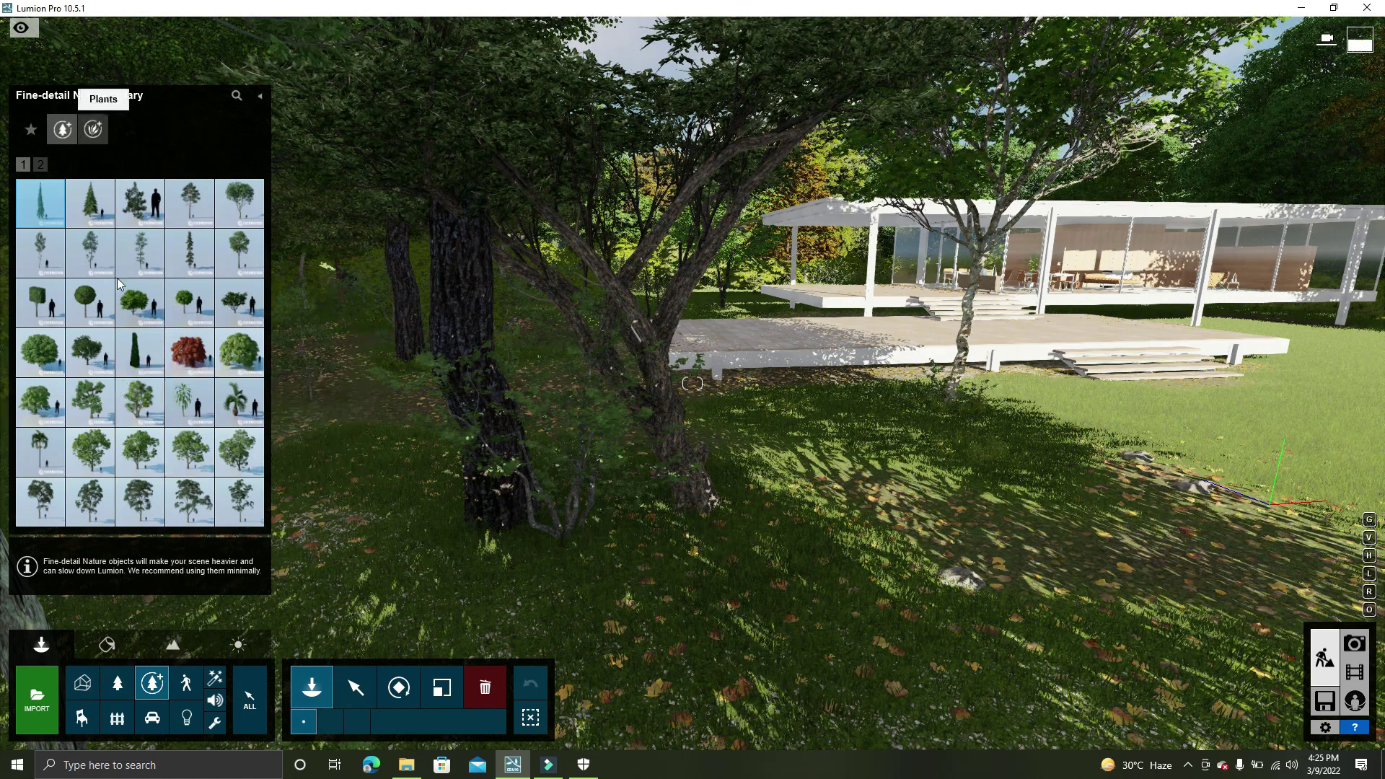
left_click(93, 130)
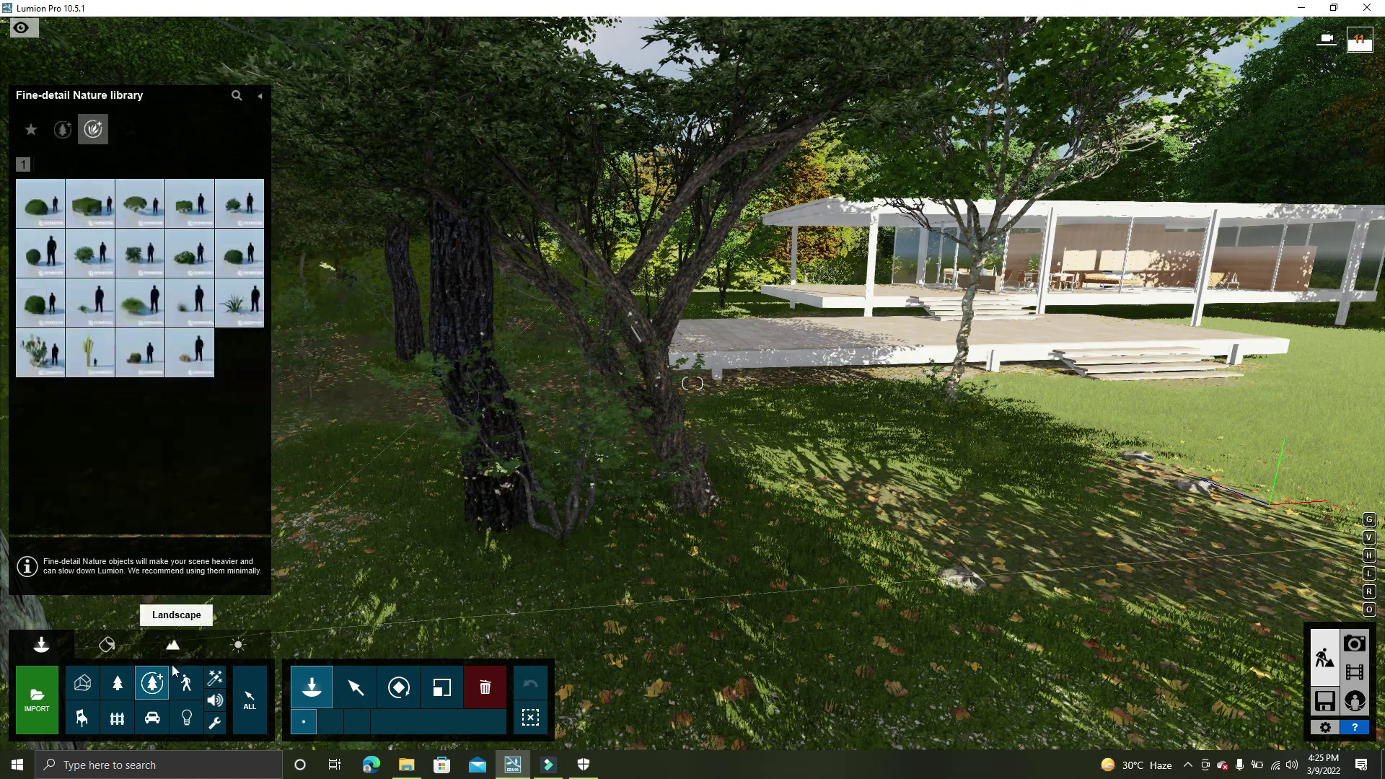
left_click(186, 686)
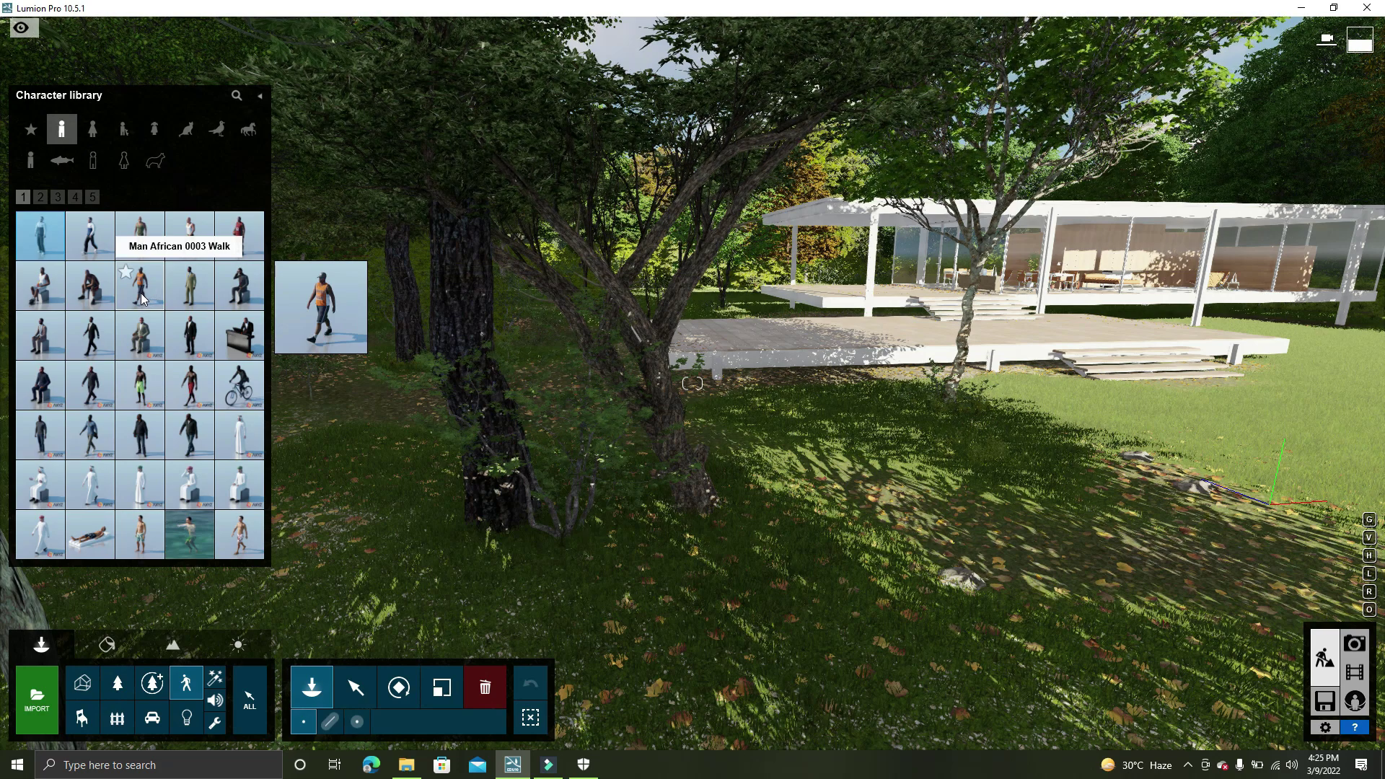
- Place the Man African 0003 Walk character on the lawn in front of the house
left_click(141, 293)
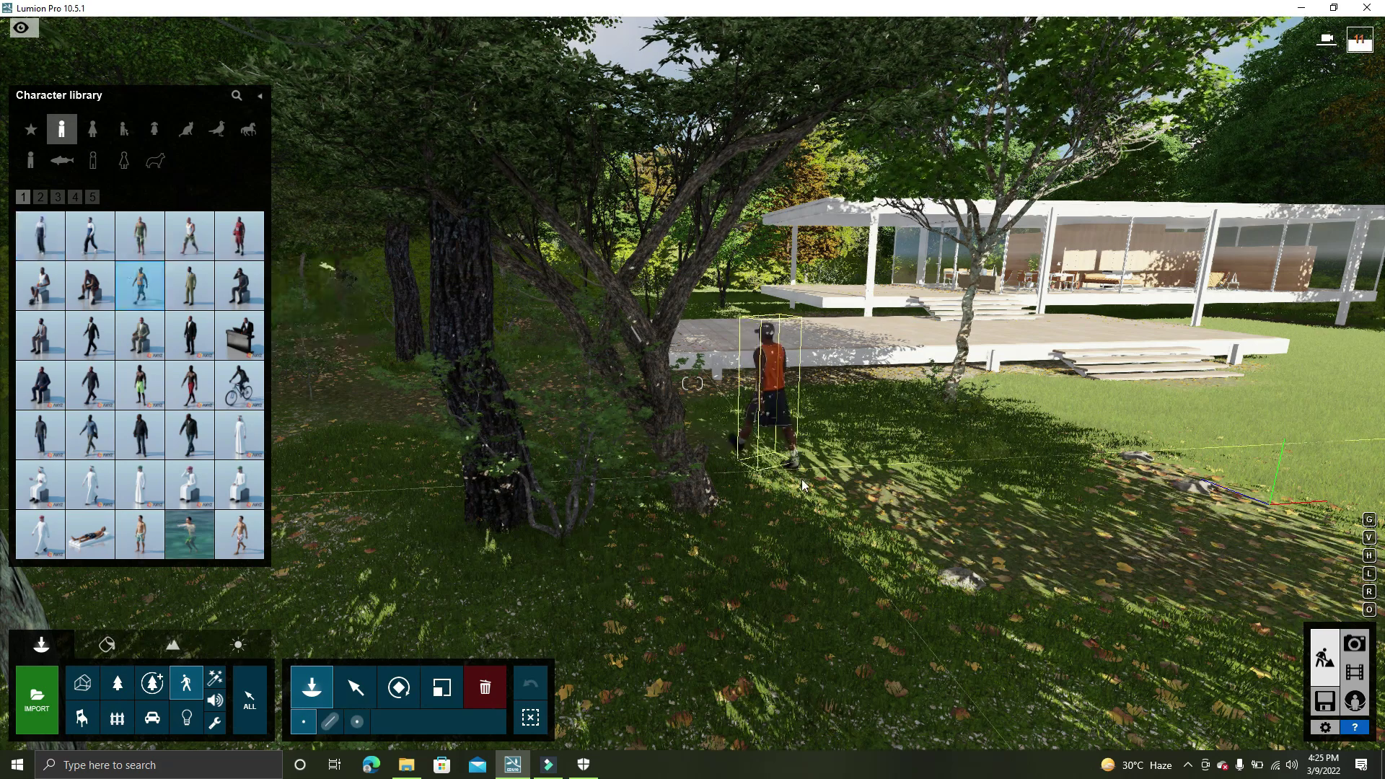
left_click(875, 614)
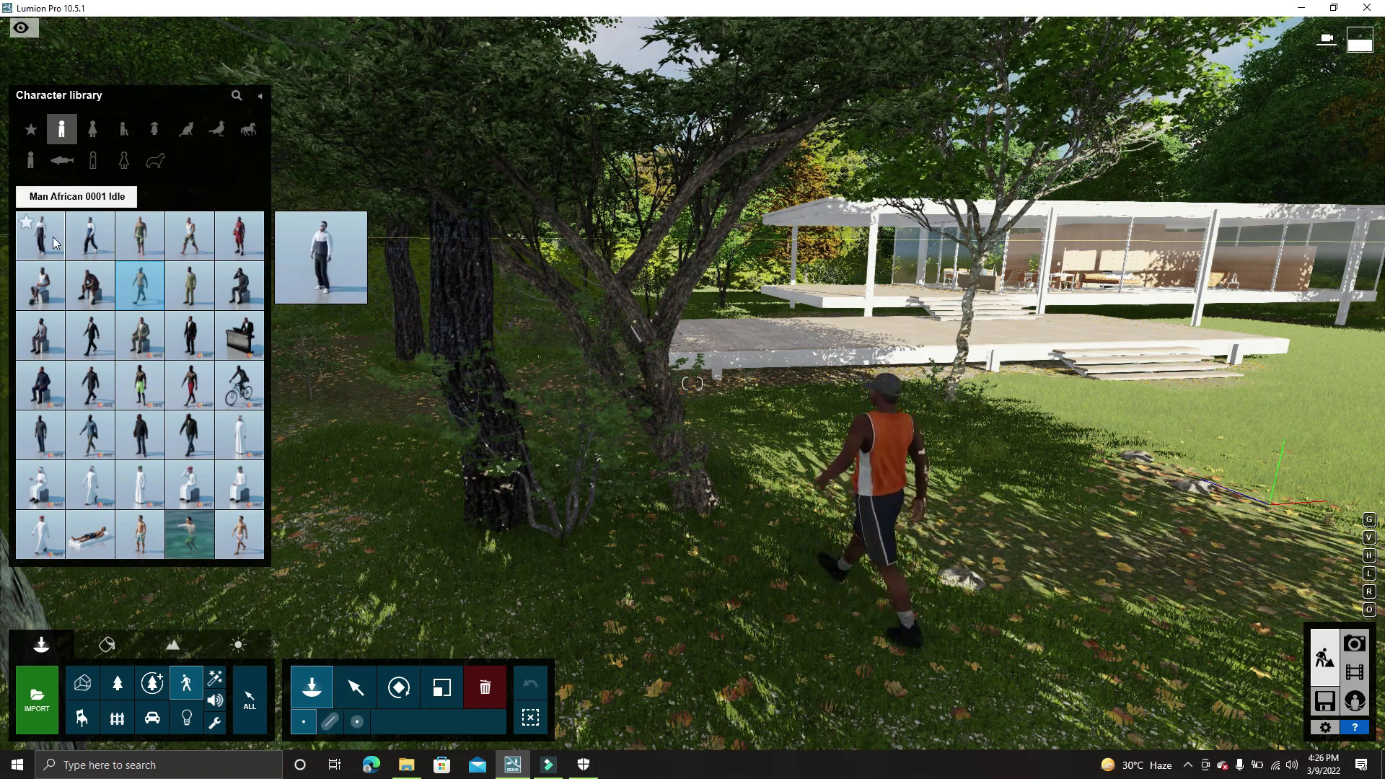
mouse_move(62, 129)
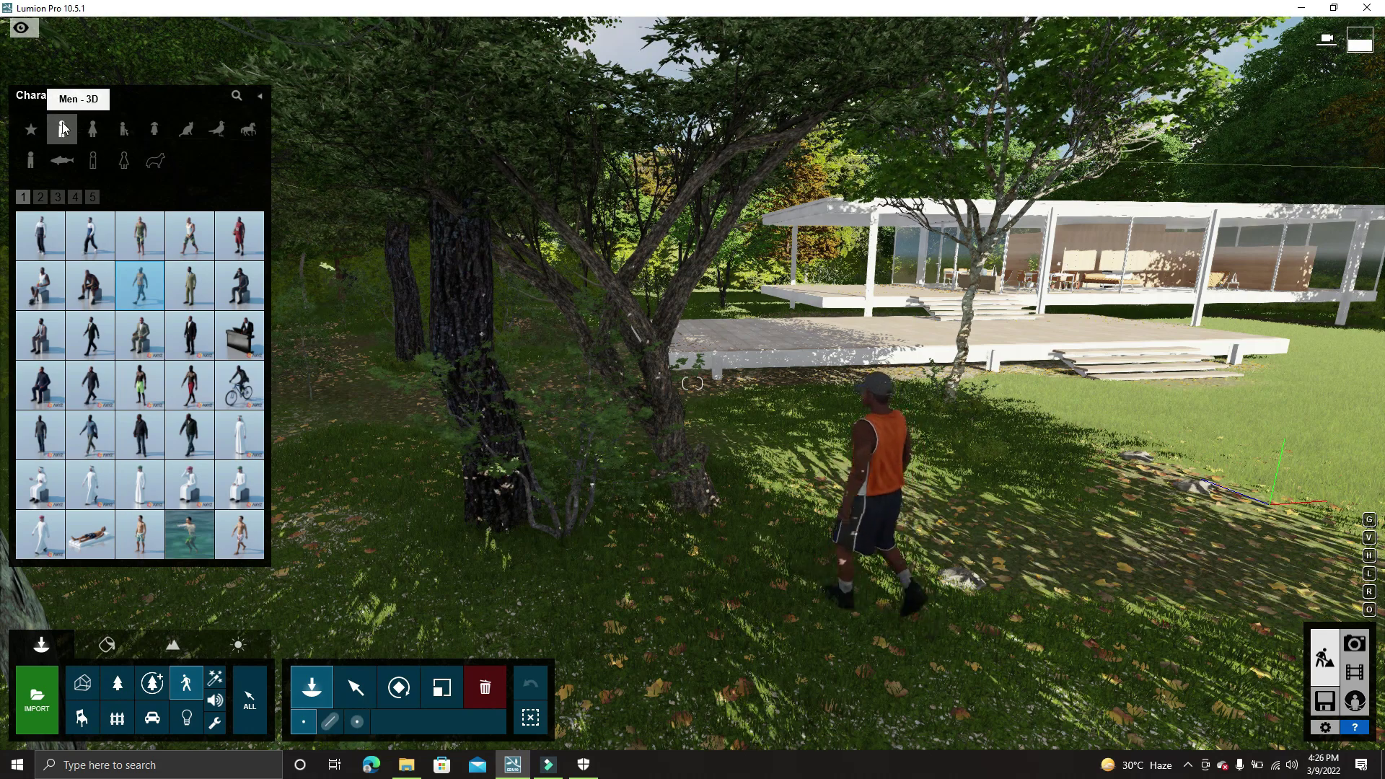
- Browse the pets, birds, indoor and transport libraries, then place a light on the grass beside the man
left_click(189, 137)
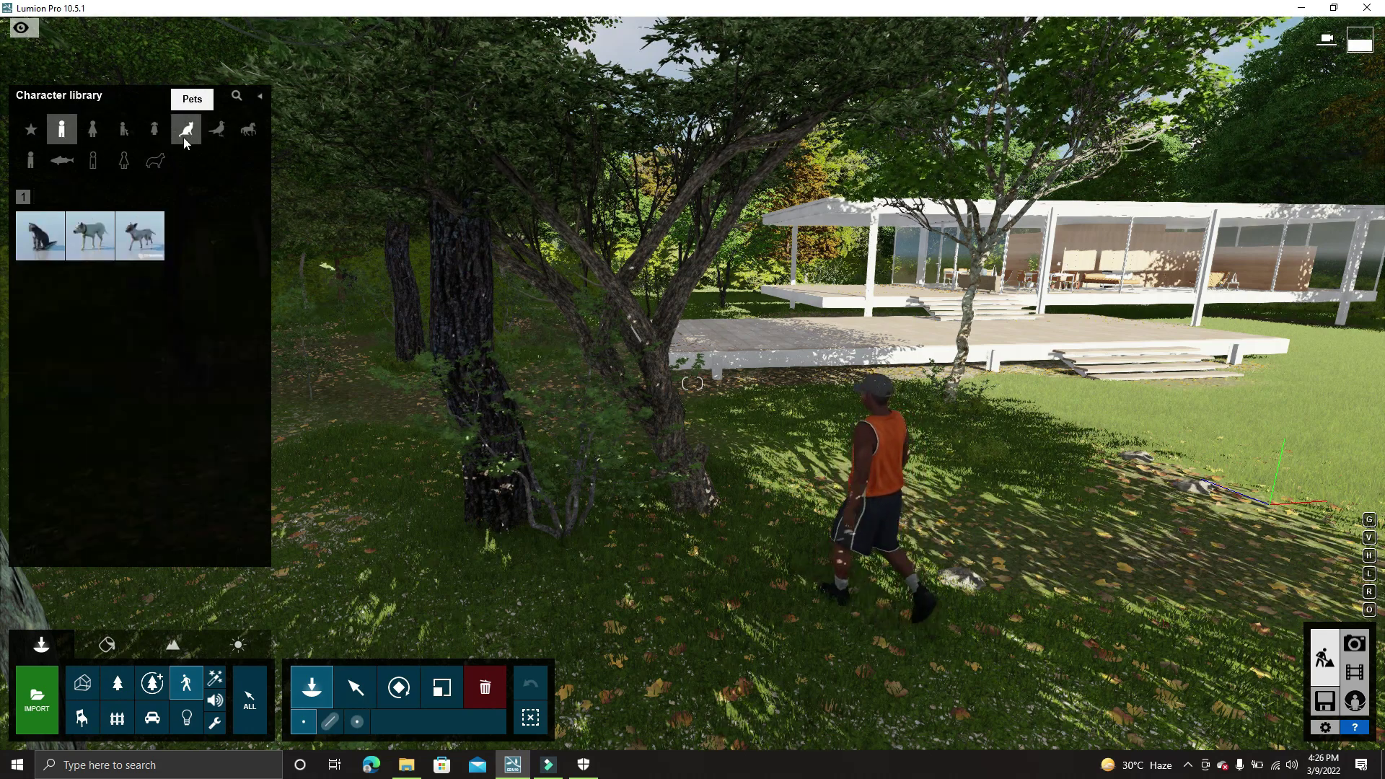
left_click(213, 128)
mouse_move(140, 336)
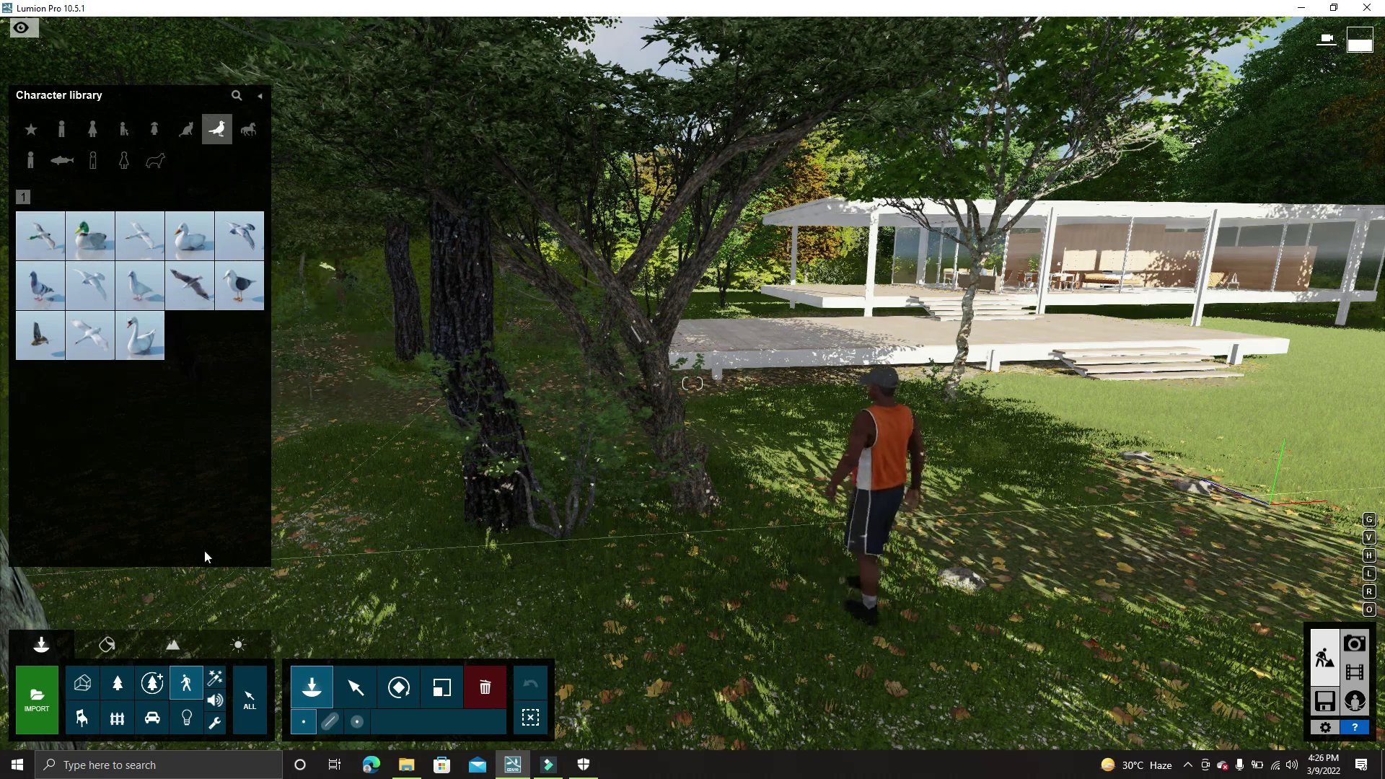
left_click(100, 725)
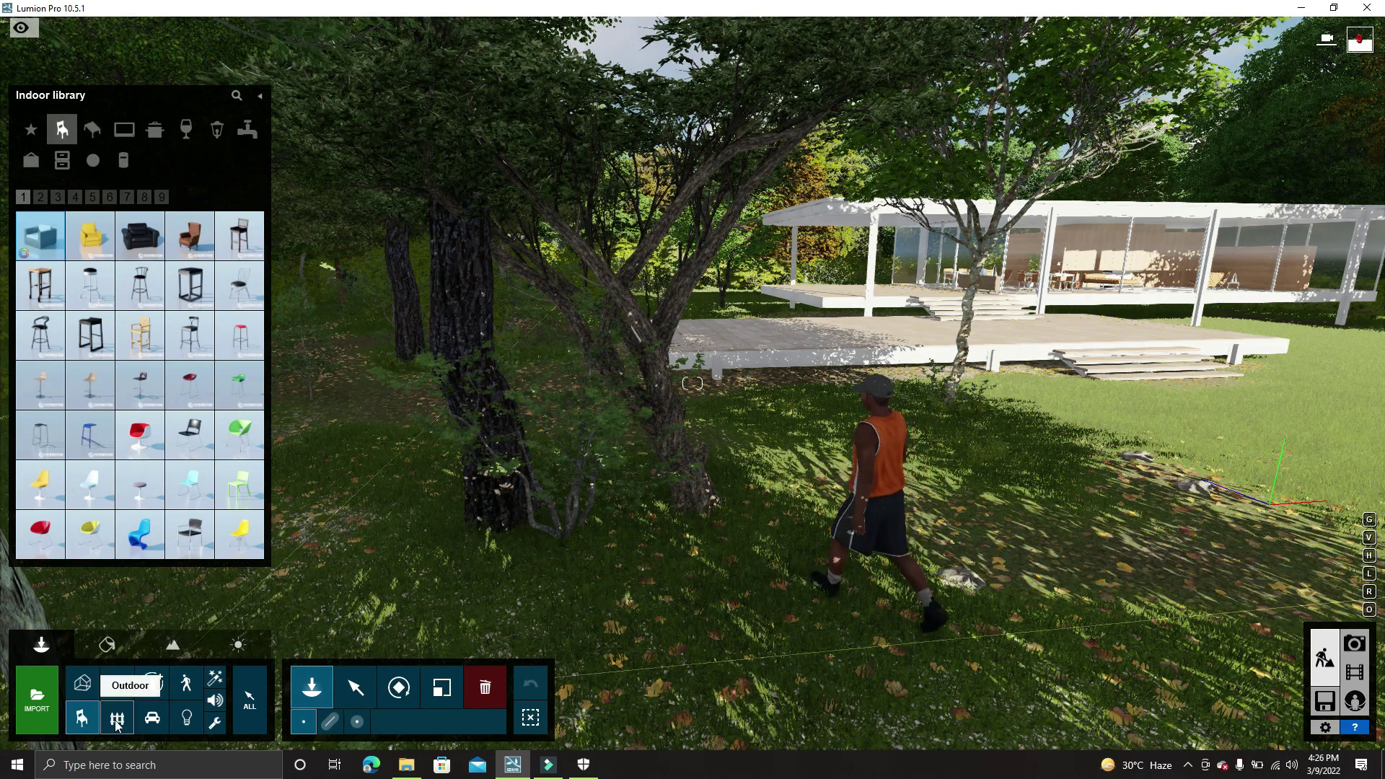
left_click(154, 722)
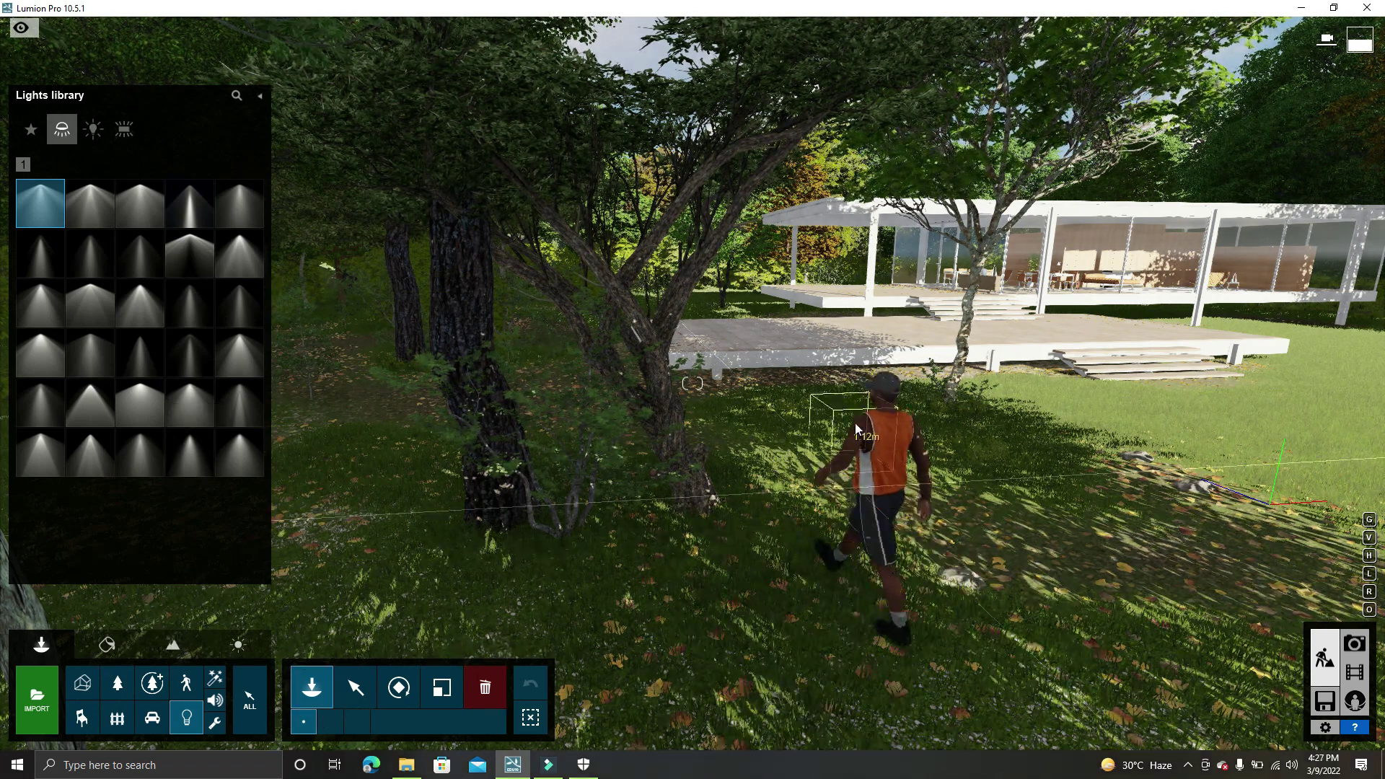
left_click(869, 462)
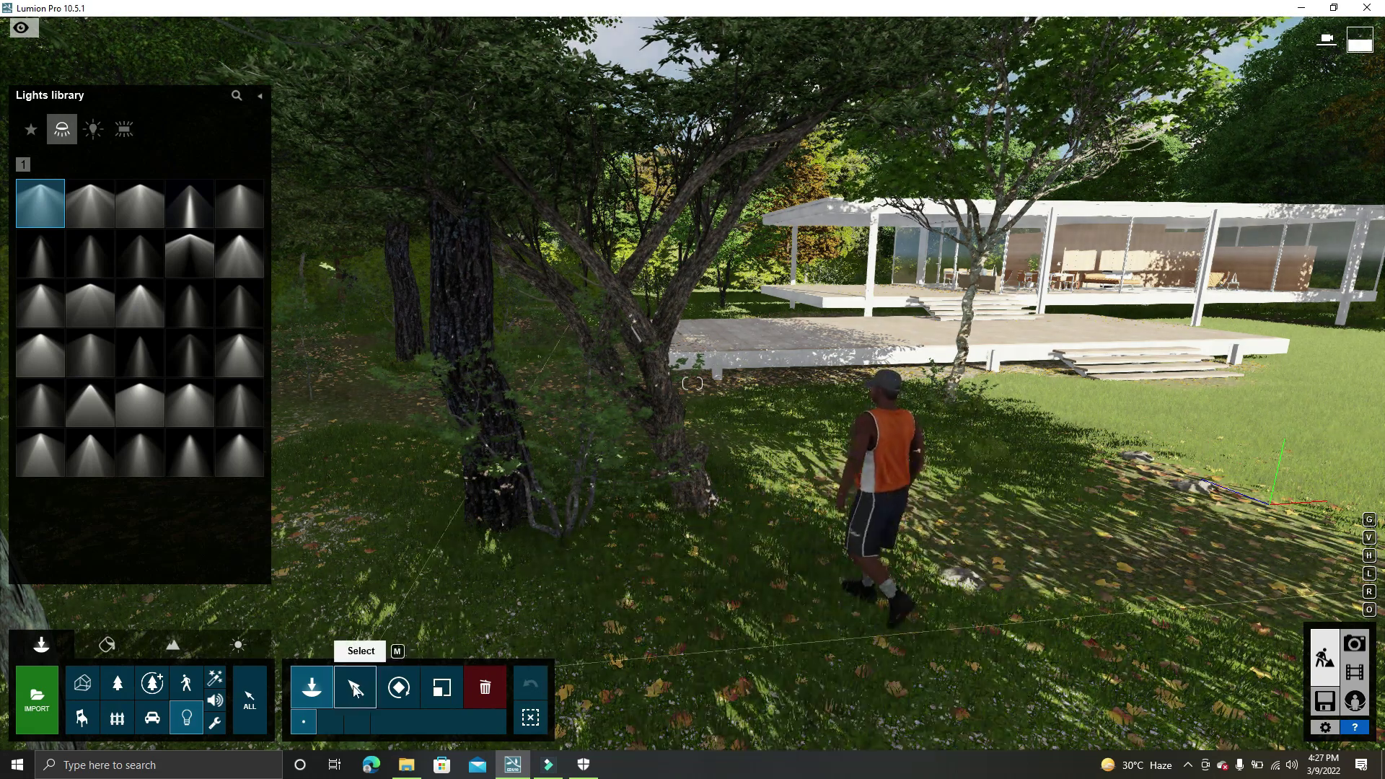
- Shift the walking man slightly across the grass, rotate him to face right, and reselect him
left_click(354, 689)
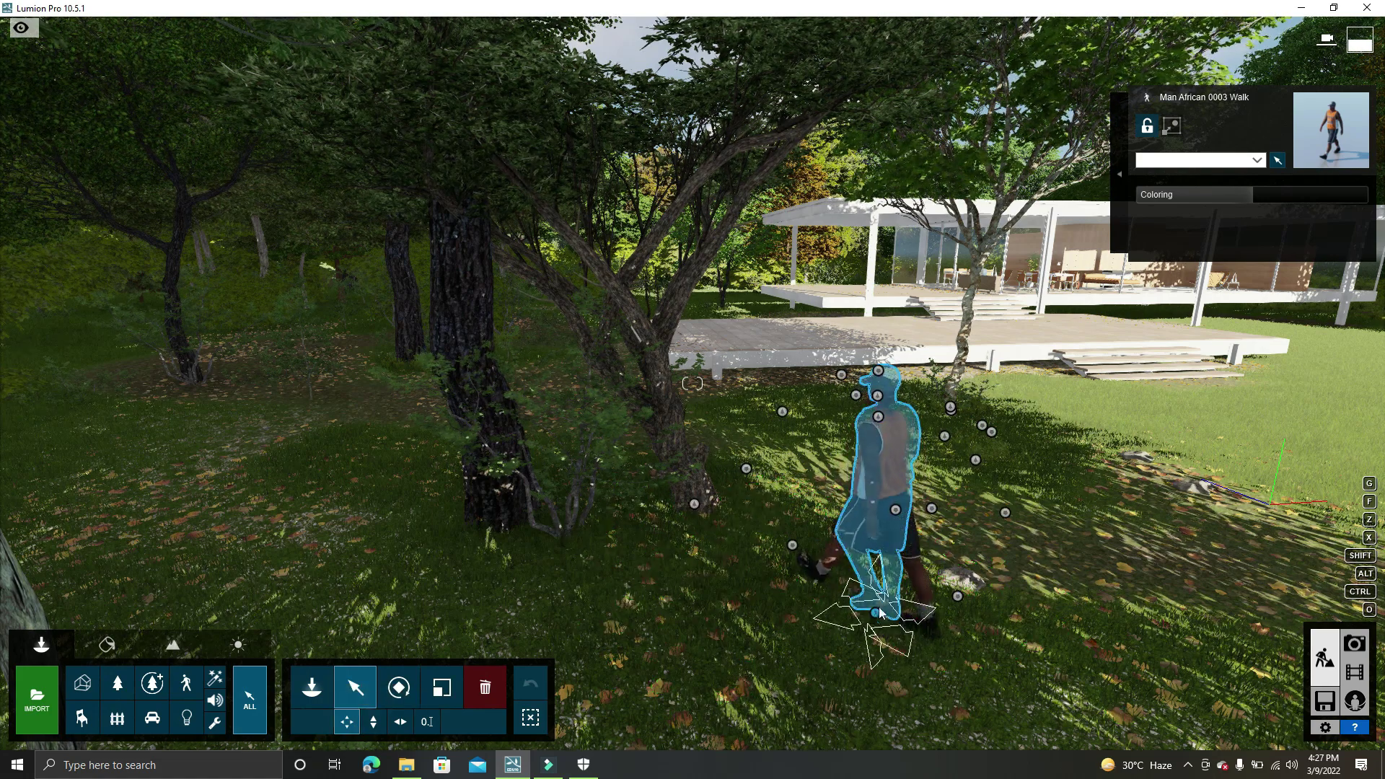
left_click_drag(881, 612, 837, 643)
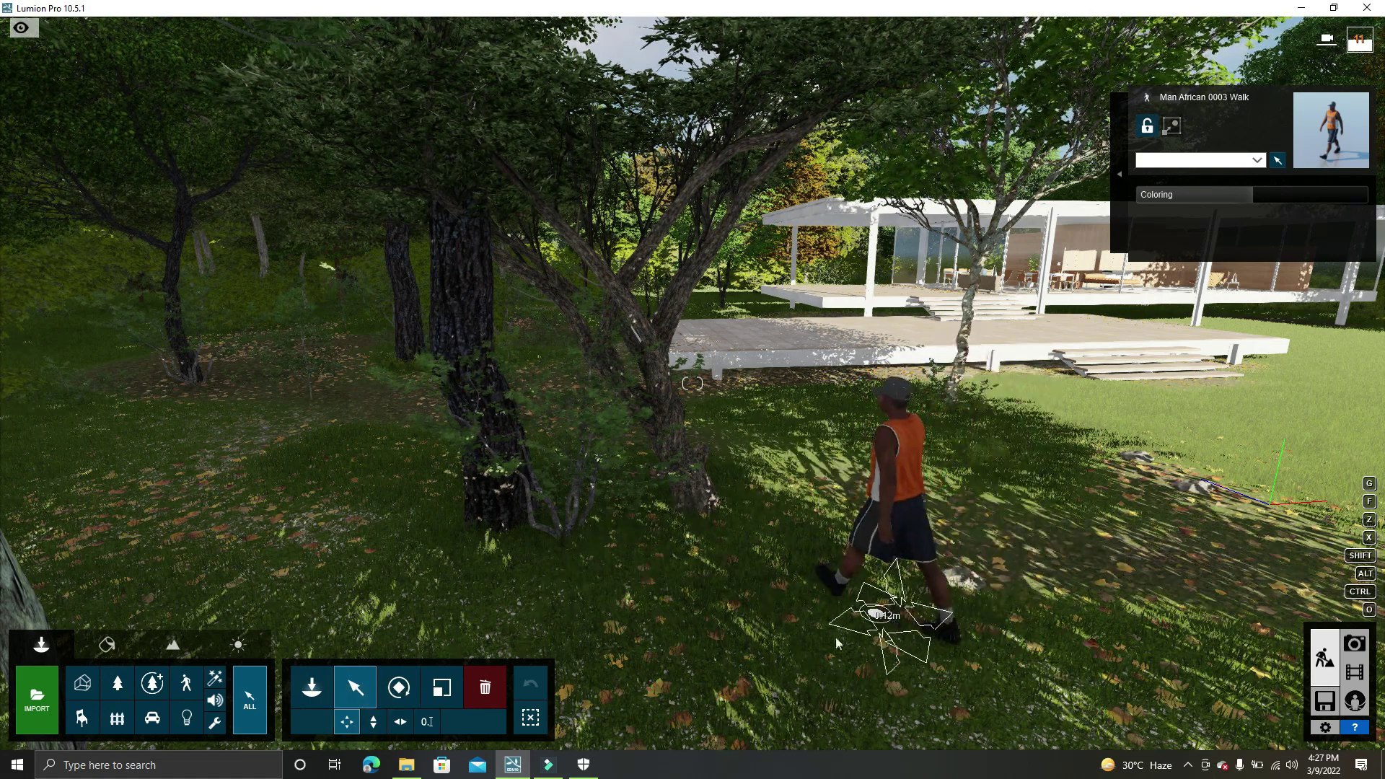
left_click(399, 687)
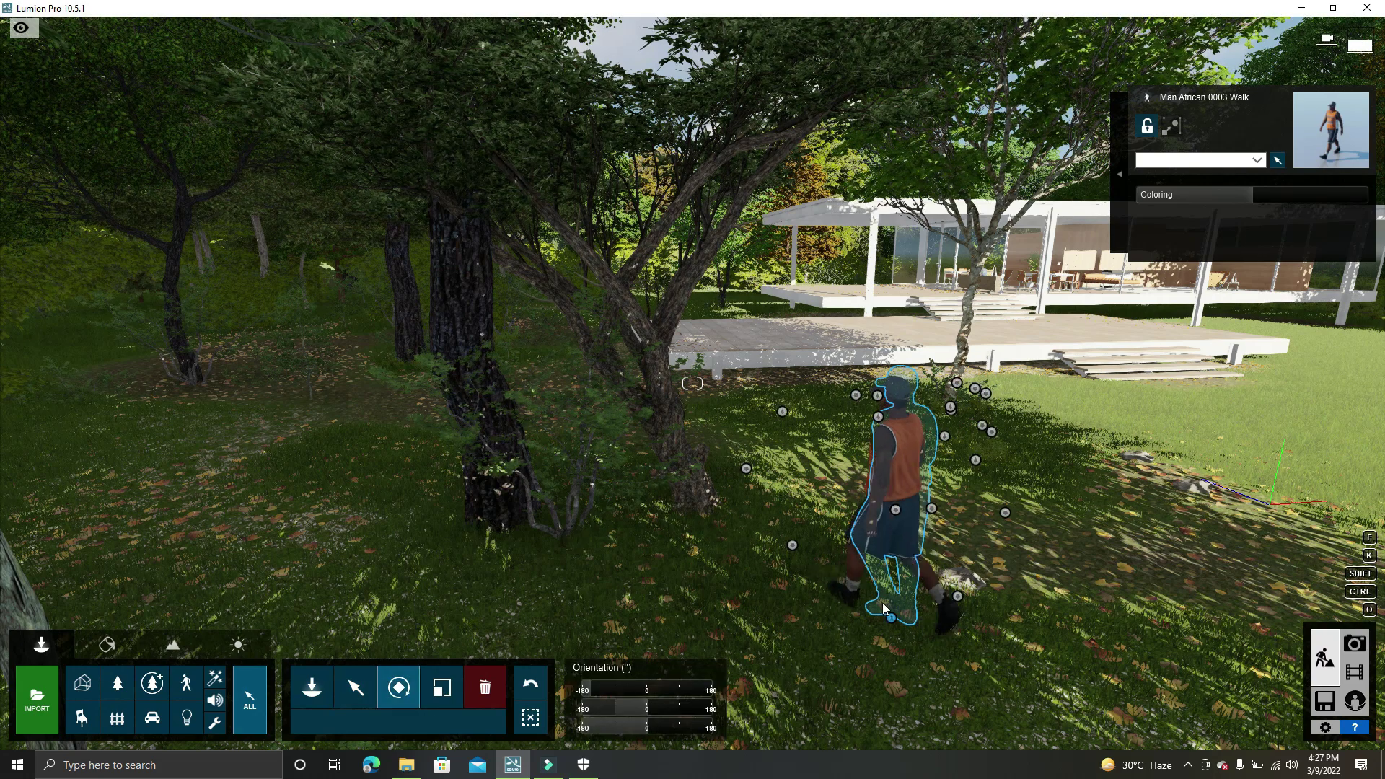
left_click_drag(882, 603, 938, 717)
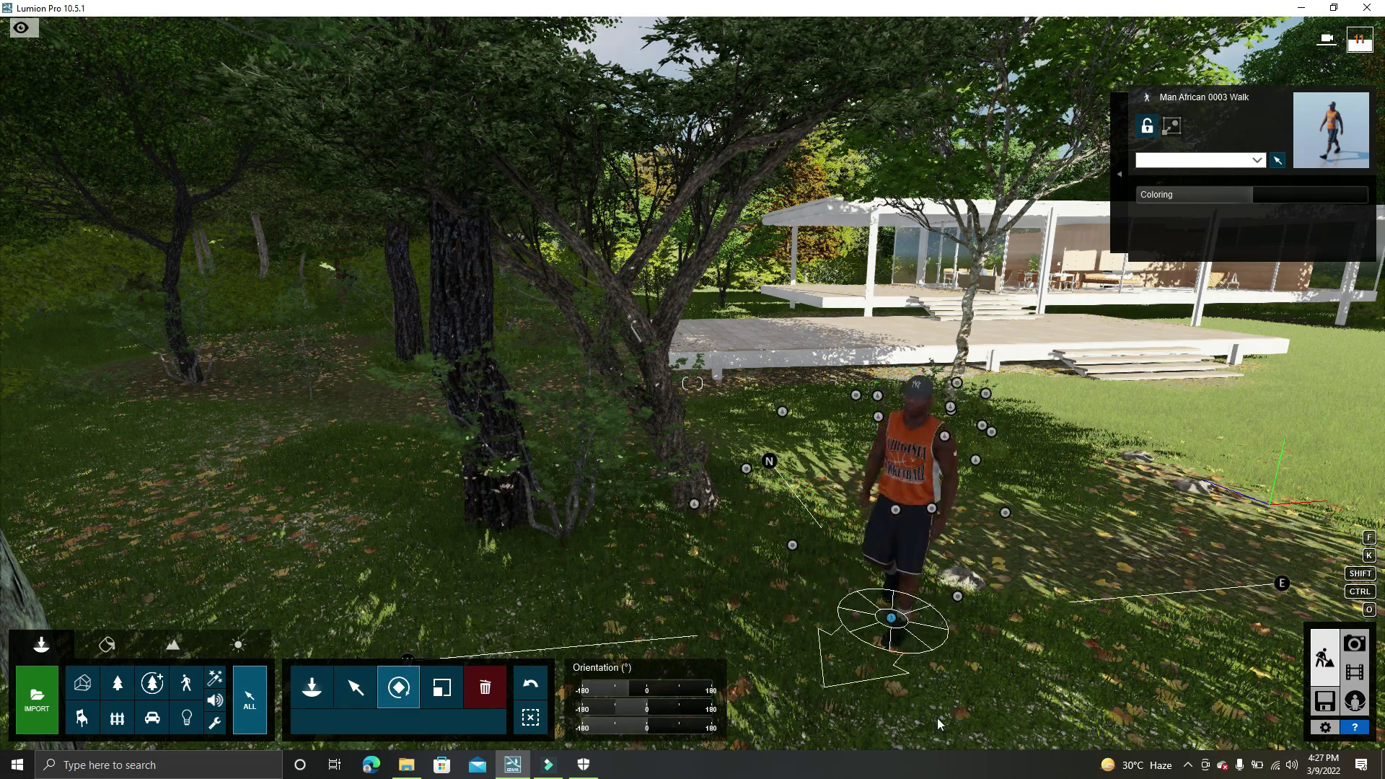
left_click_drag(937, 717, 1020, 687)
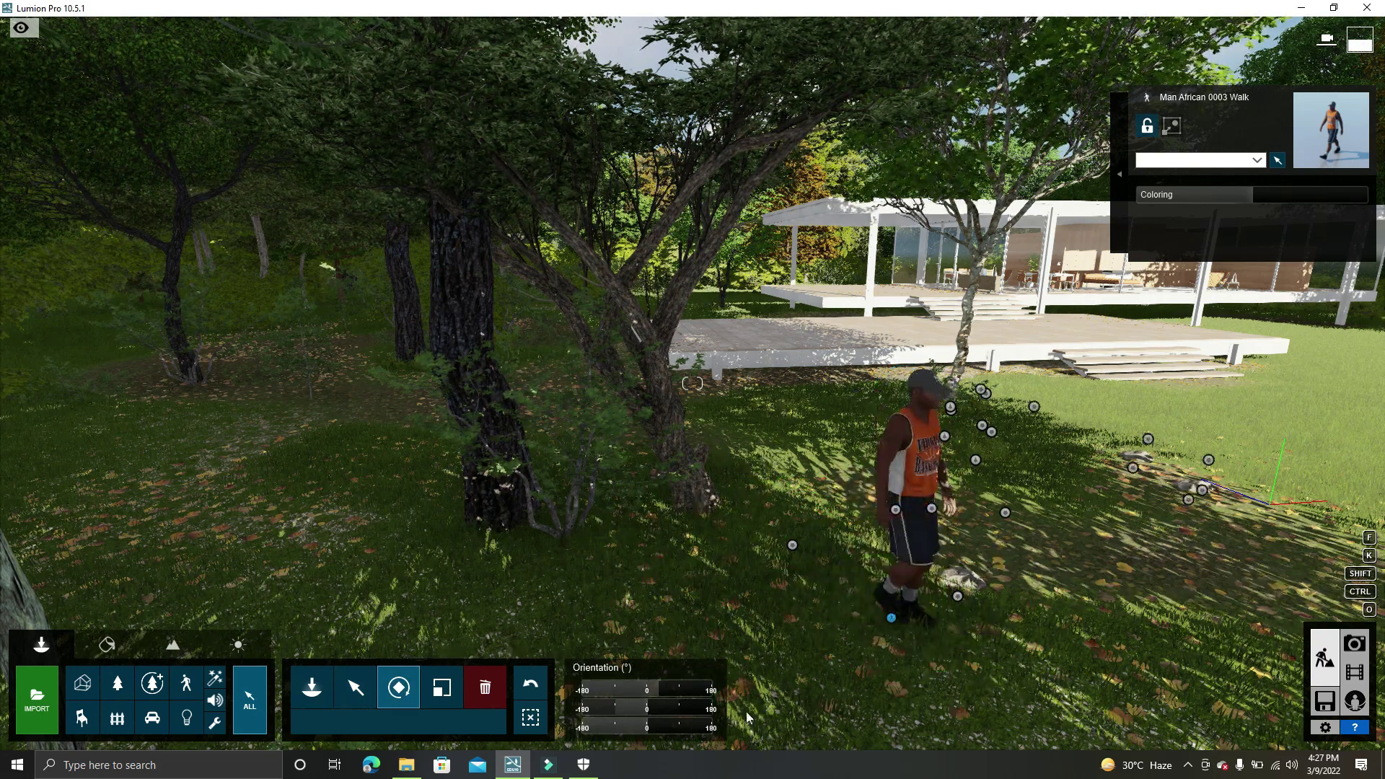
left_click(530, 684)
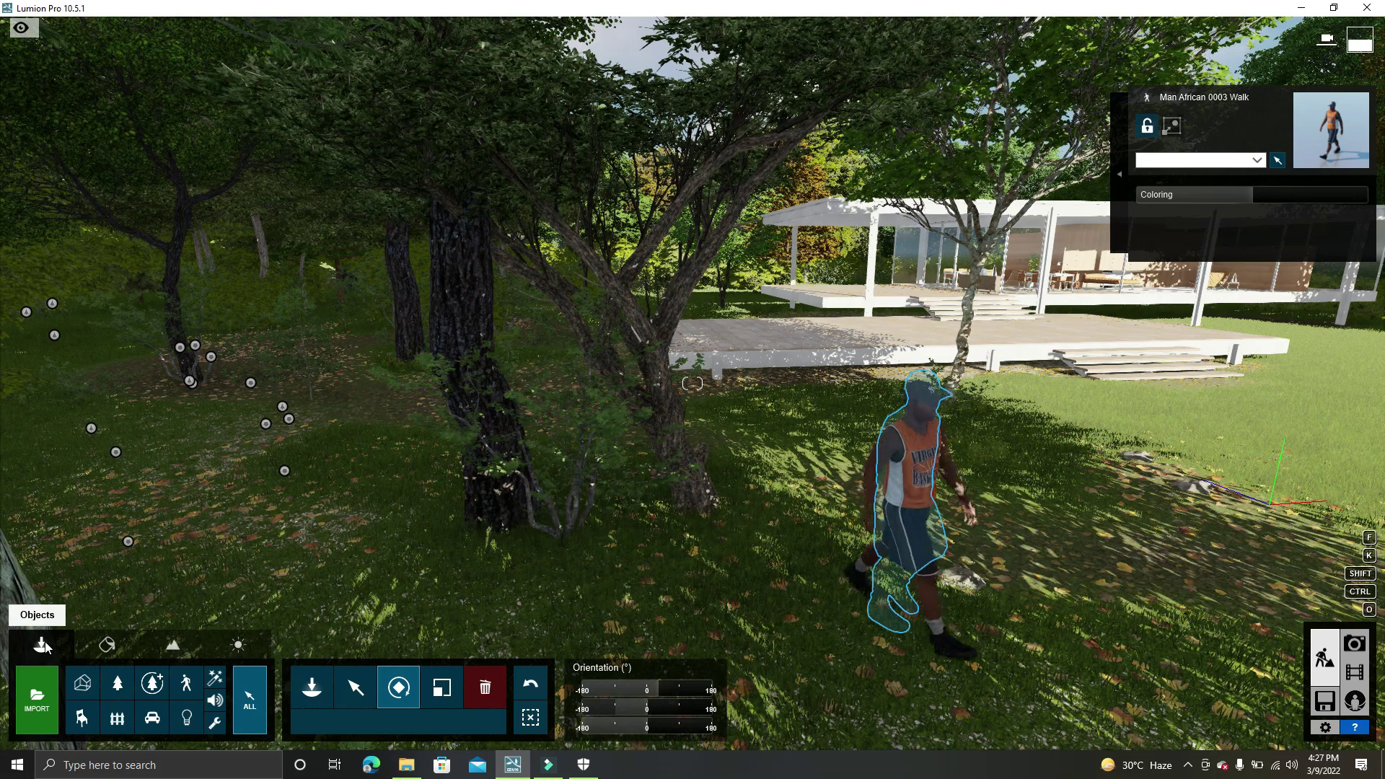
- Pick the Farnsworth House model for material editing and open its material library
left_click(108, 653)
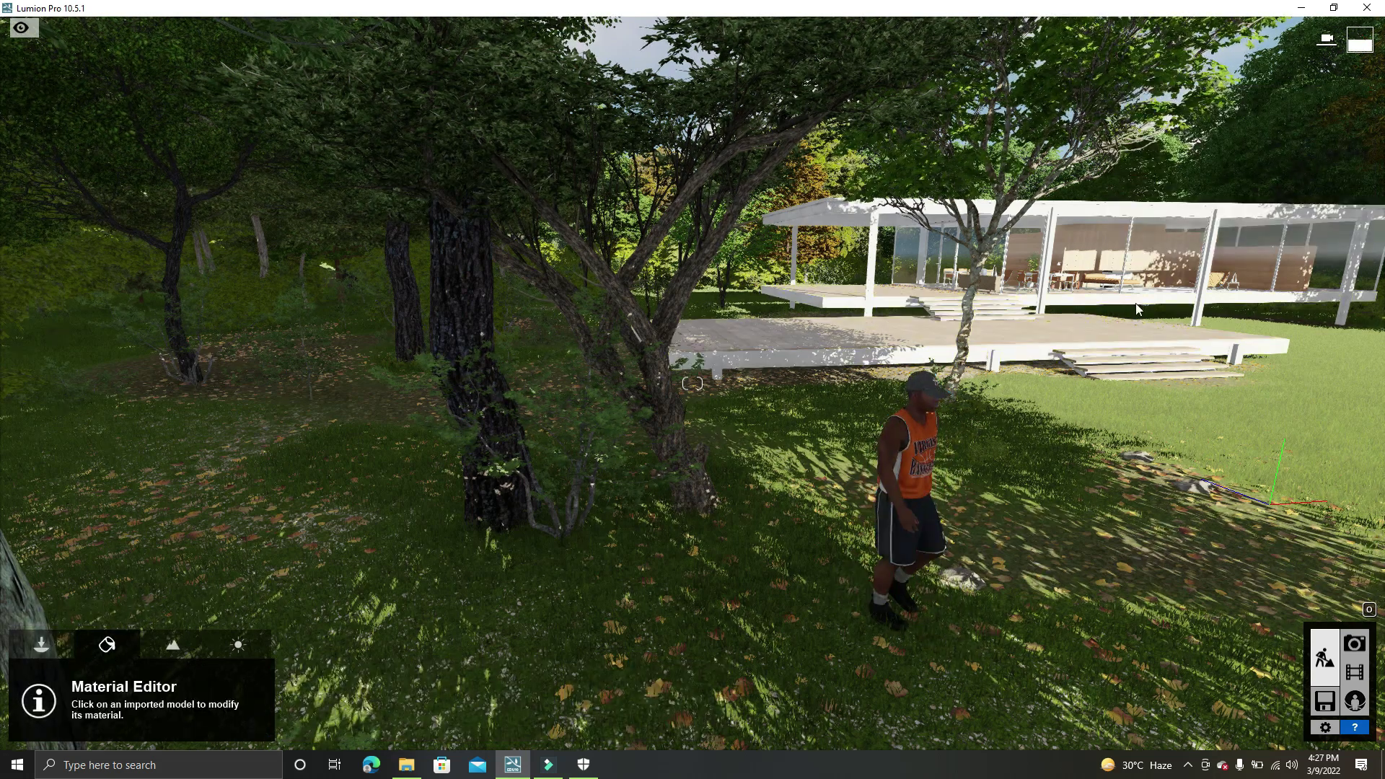
left_click(870, 331)
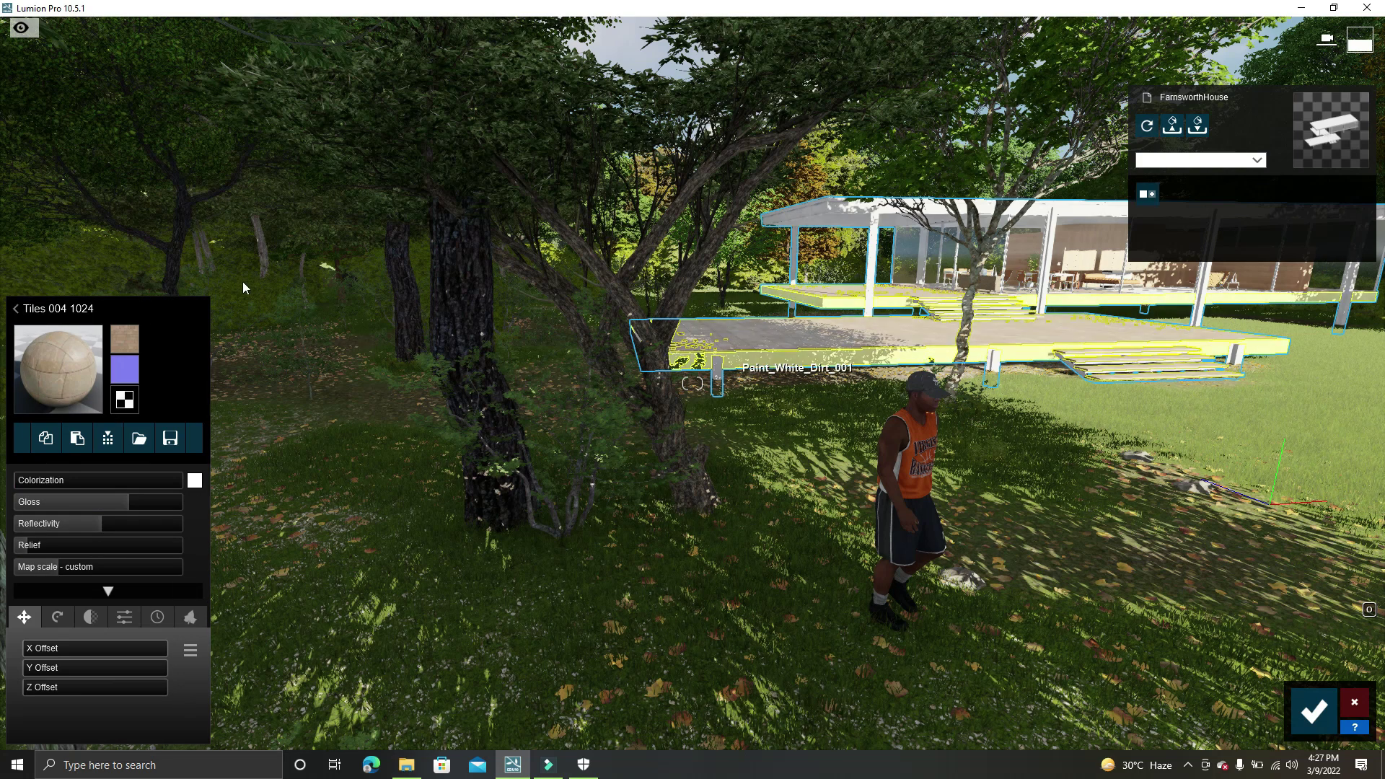
left_click(17, 309)
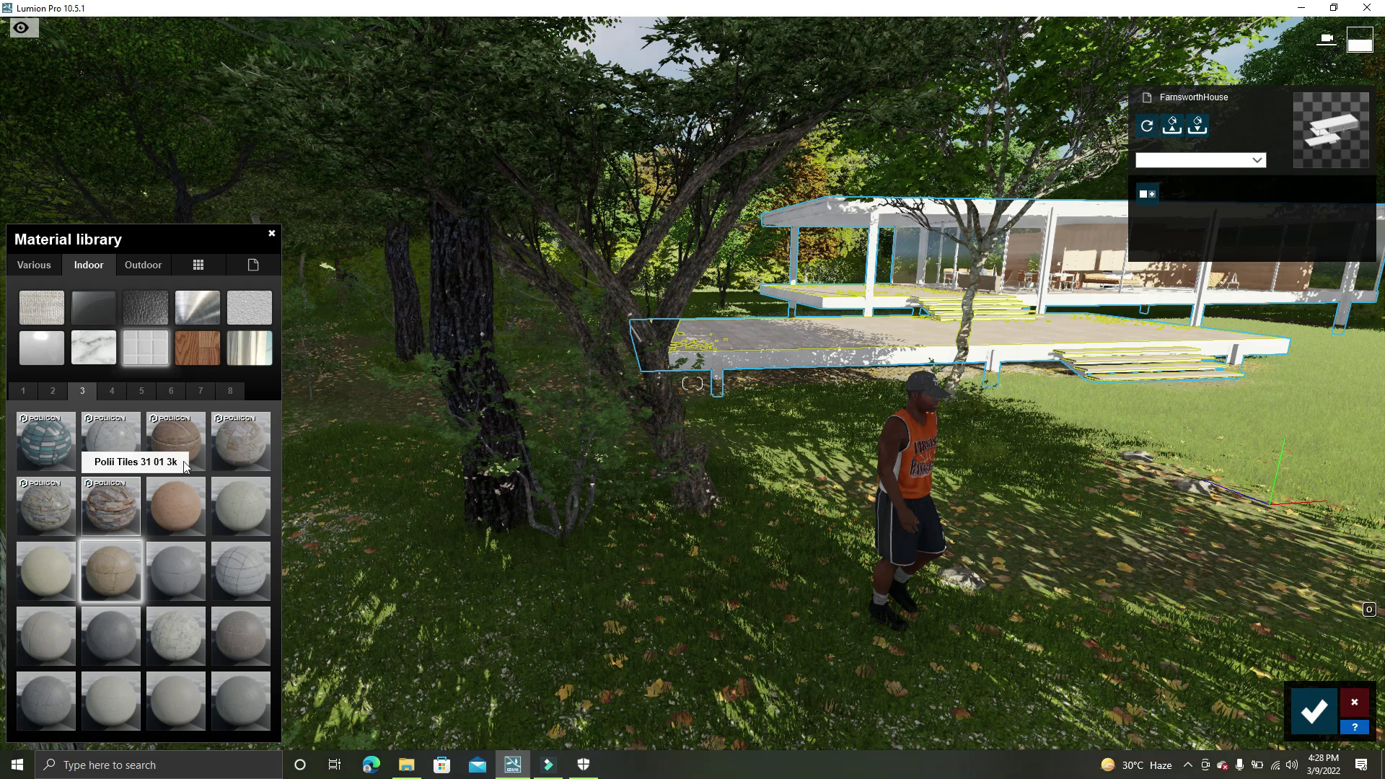
- Browse the Indoor, Various, Outdoor, custom and special material categories, then confirm without changes
left_click(111, 391)
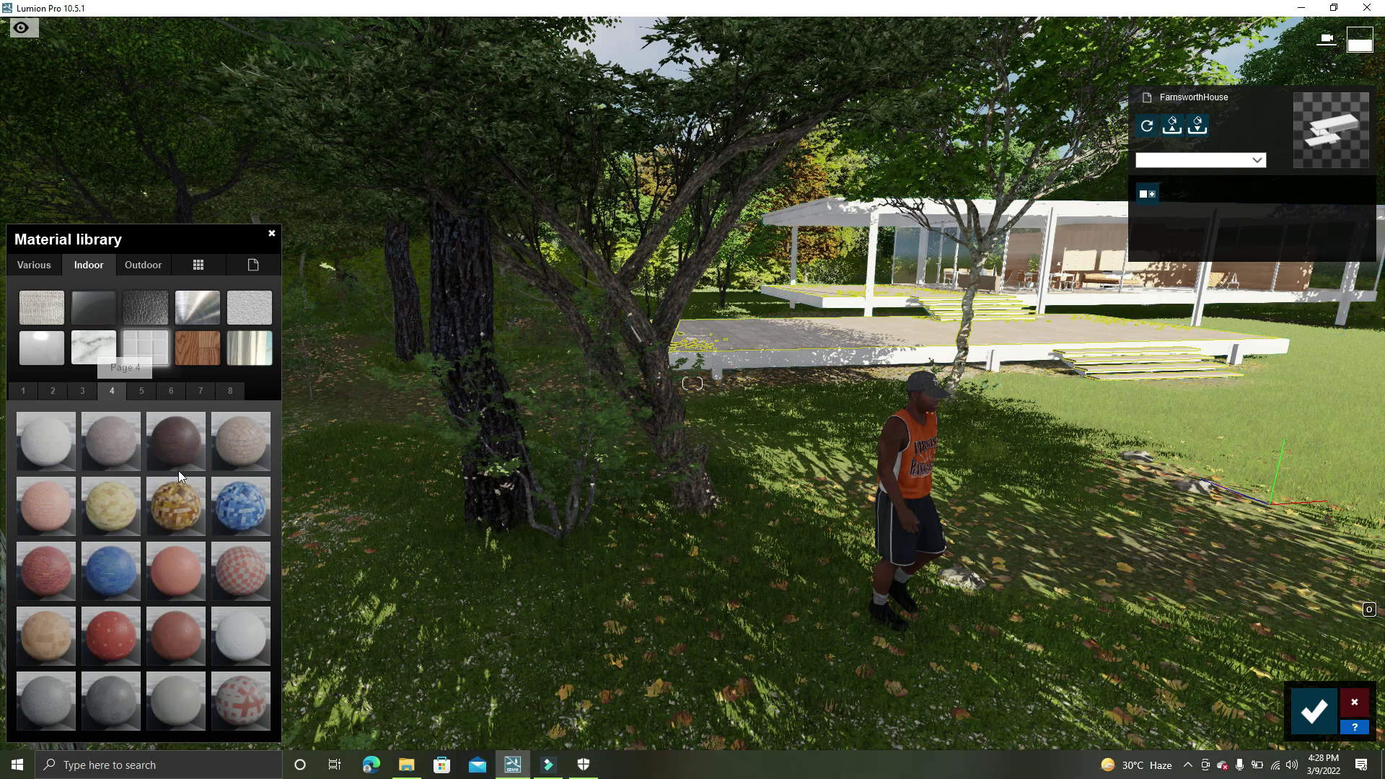
left_click(50, 264)
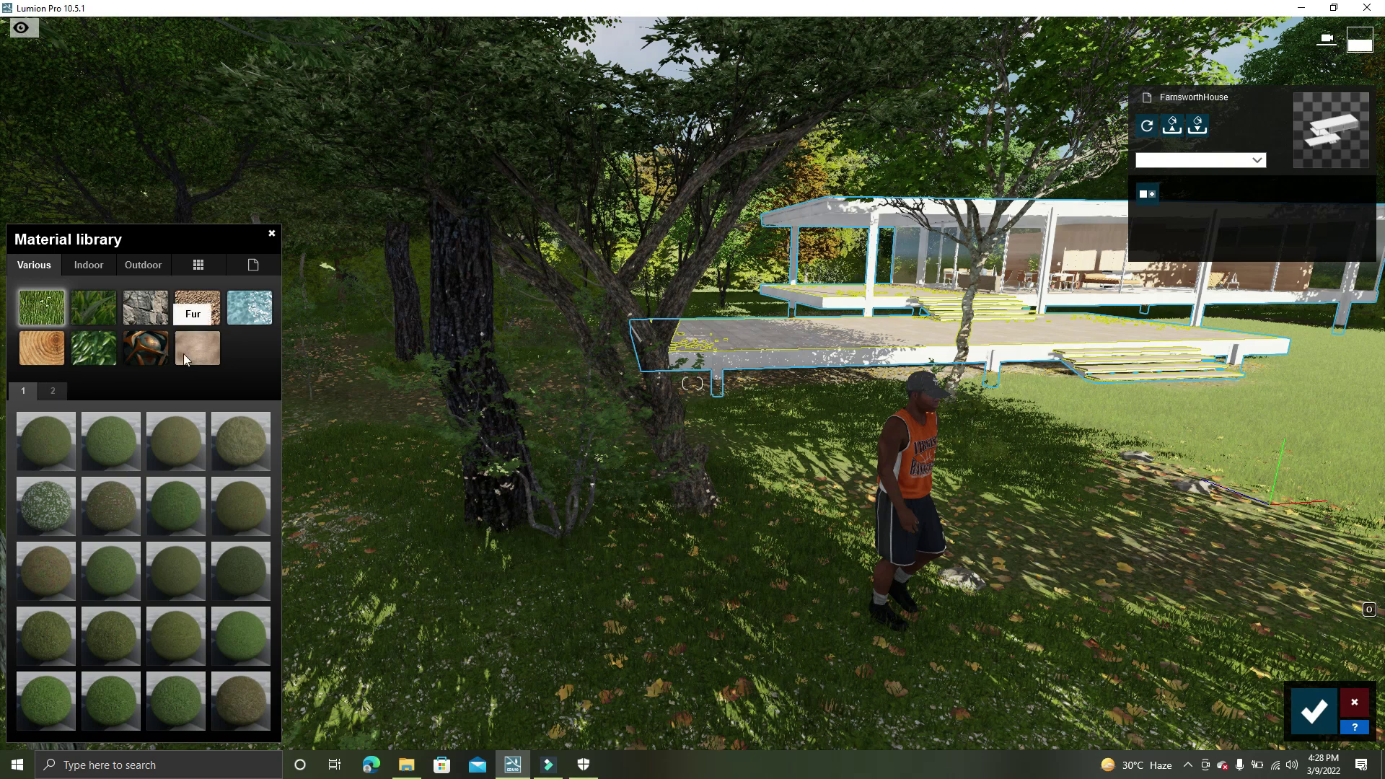
left_click(144, 266)
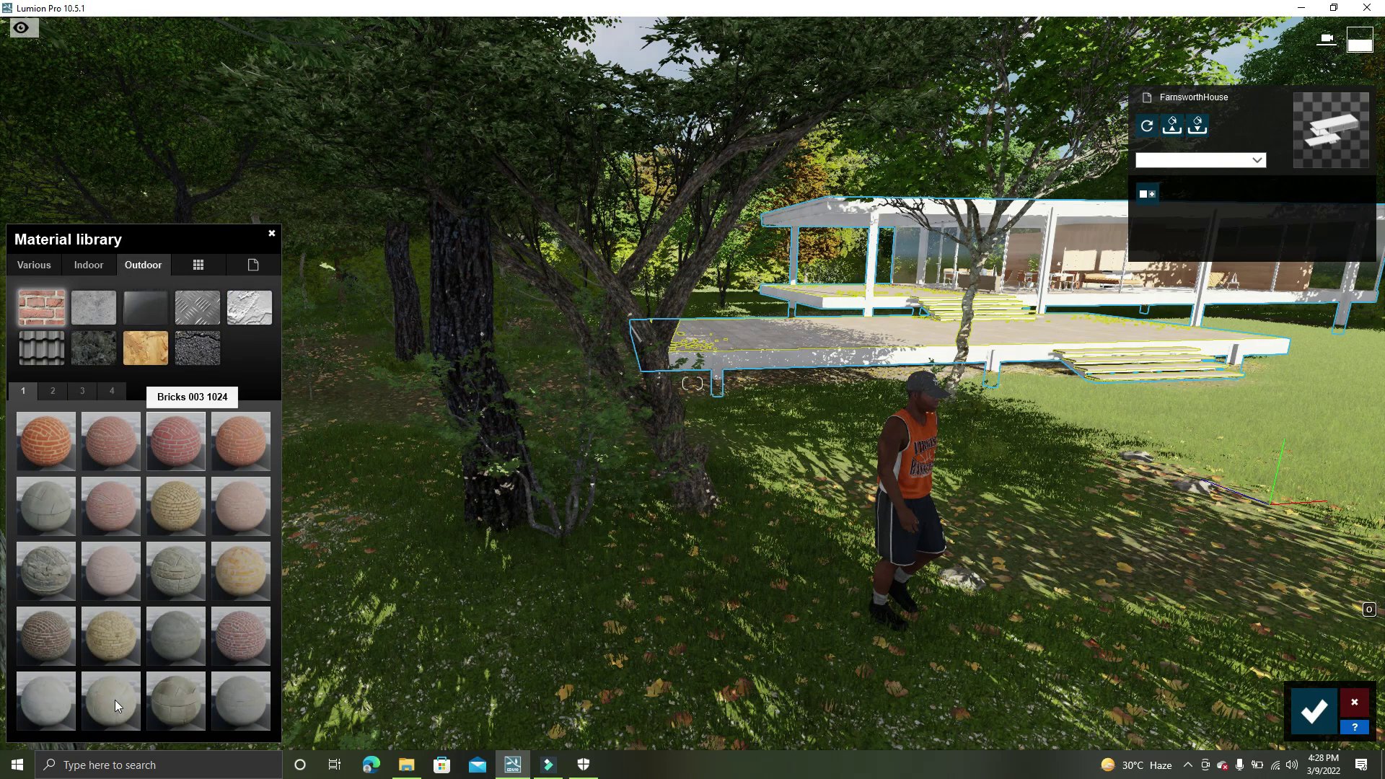
left_click(197, 267)
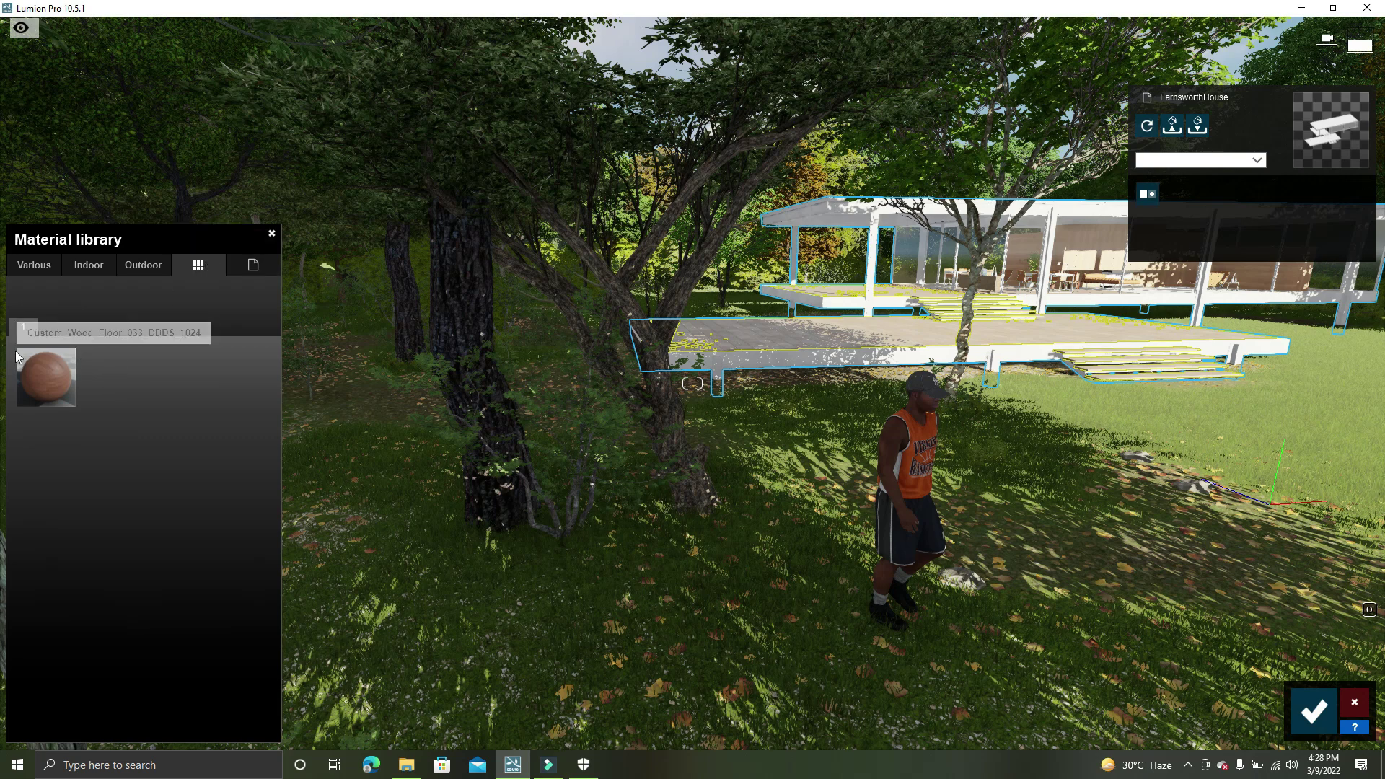
left_click(251, 266)
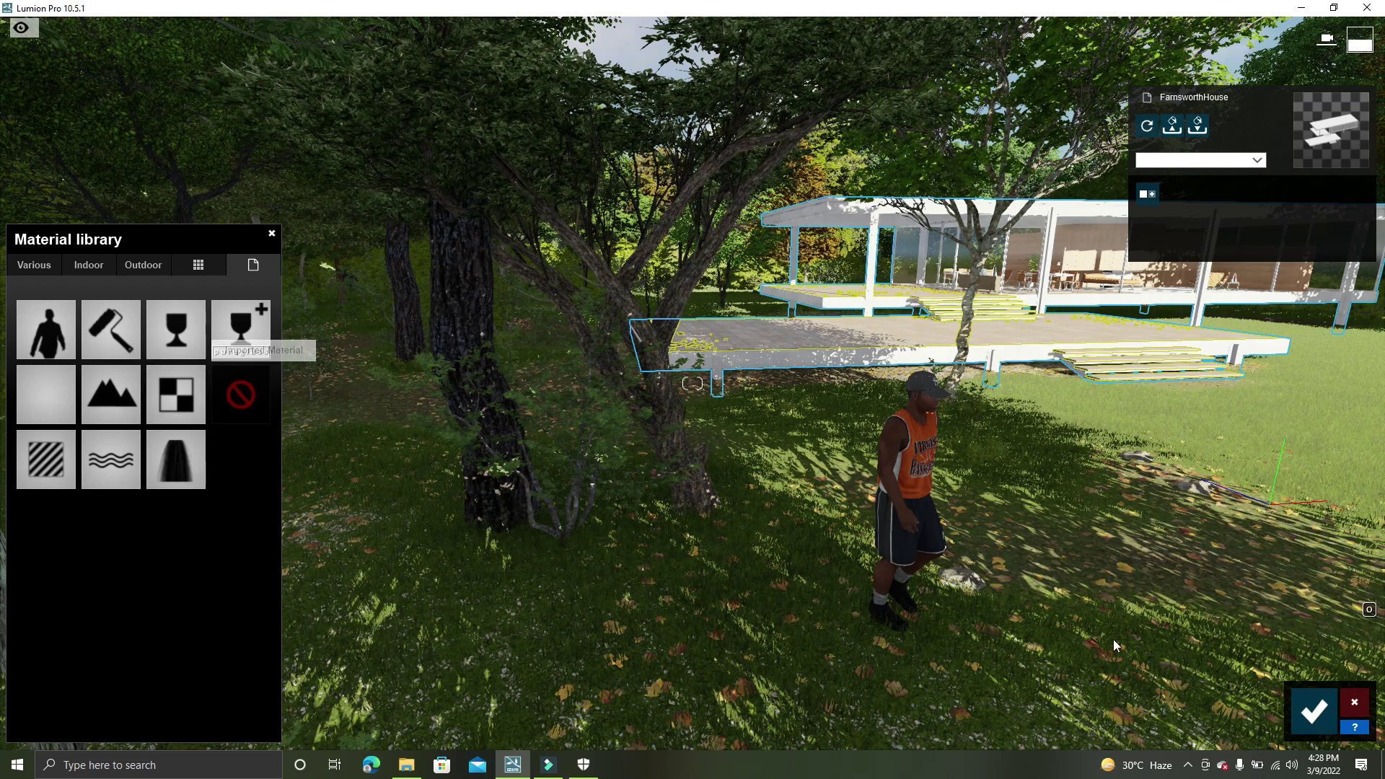
left_click(1309, 710)
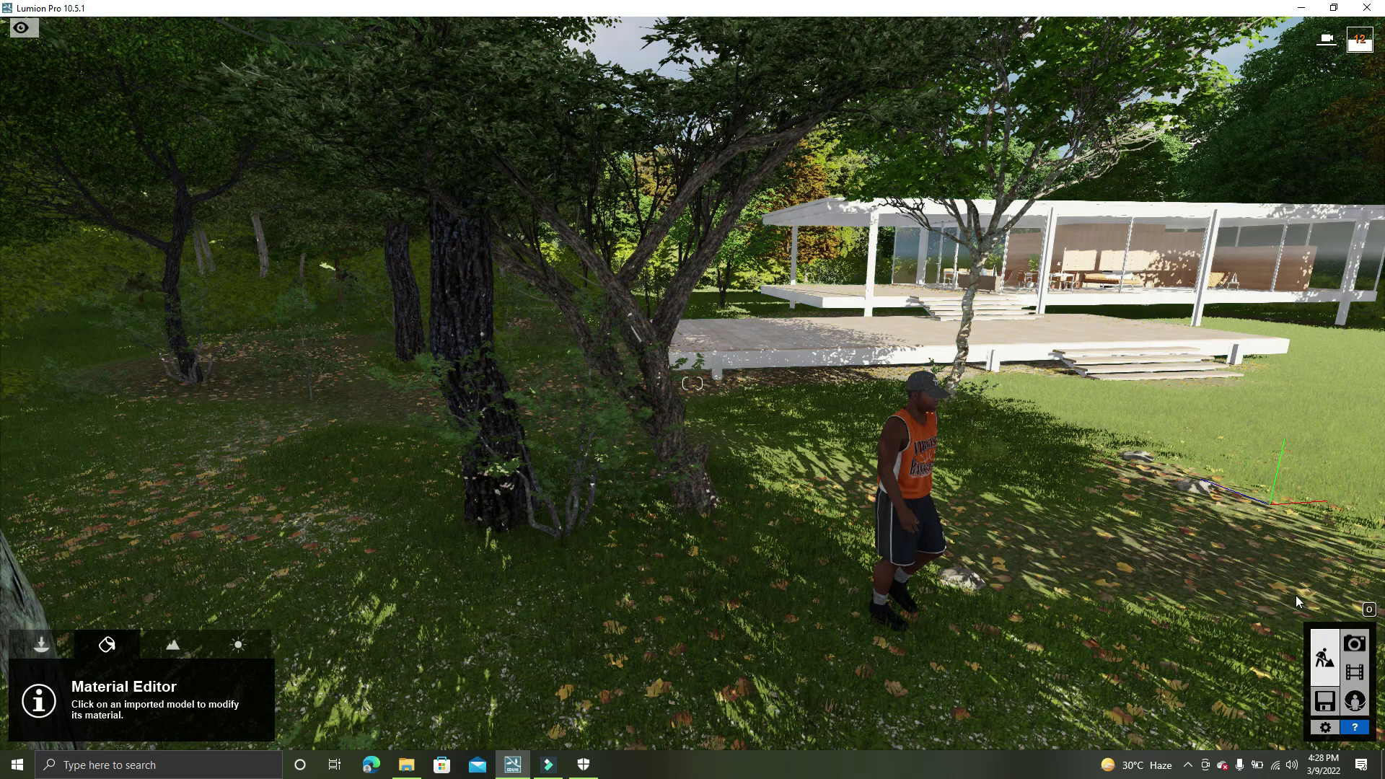
- Try raising the terrain and undo it, then lower the ground on the right near the house steps
left_click(173, 646)
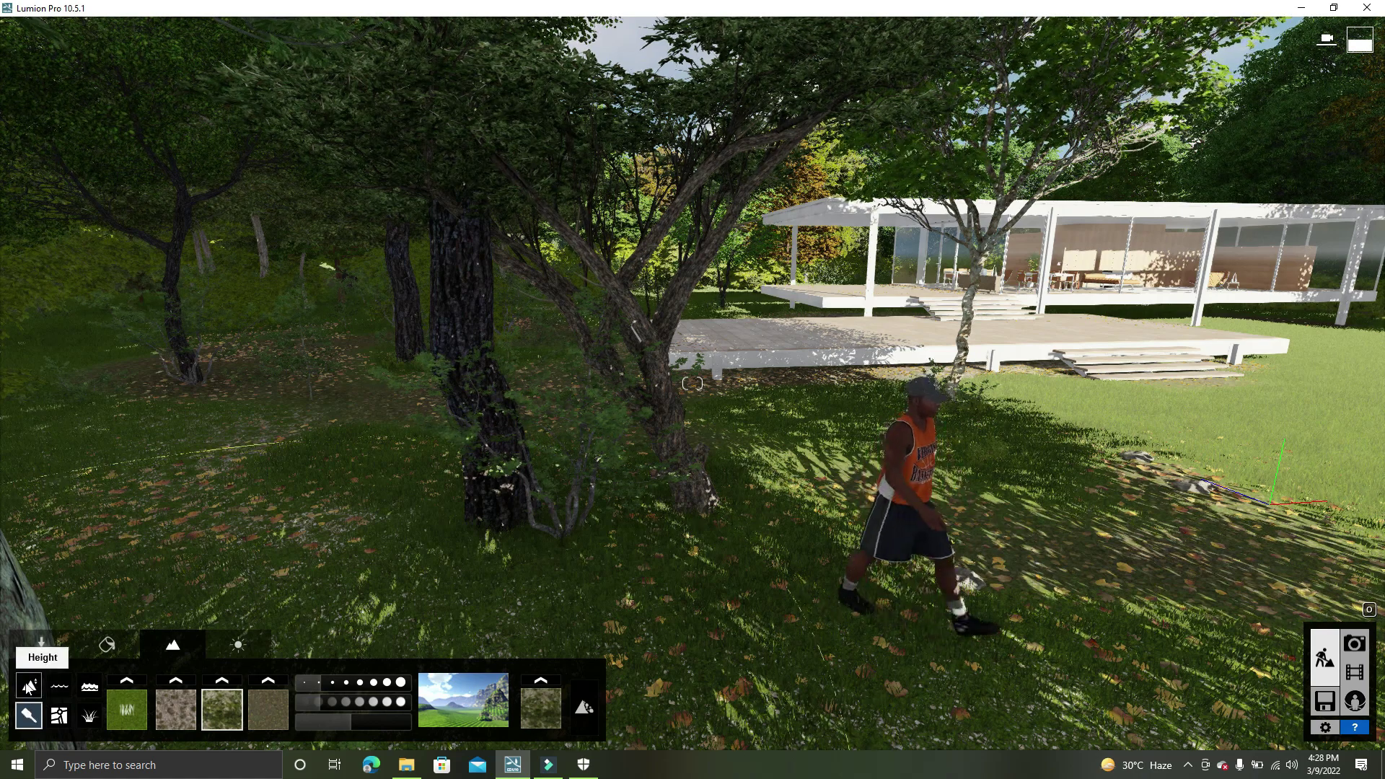
left_click(61, 716)
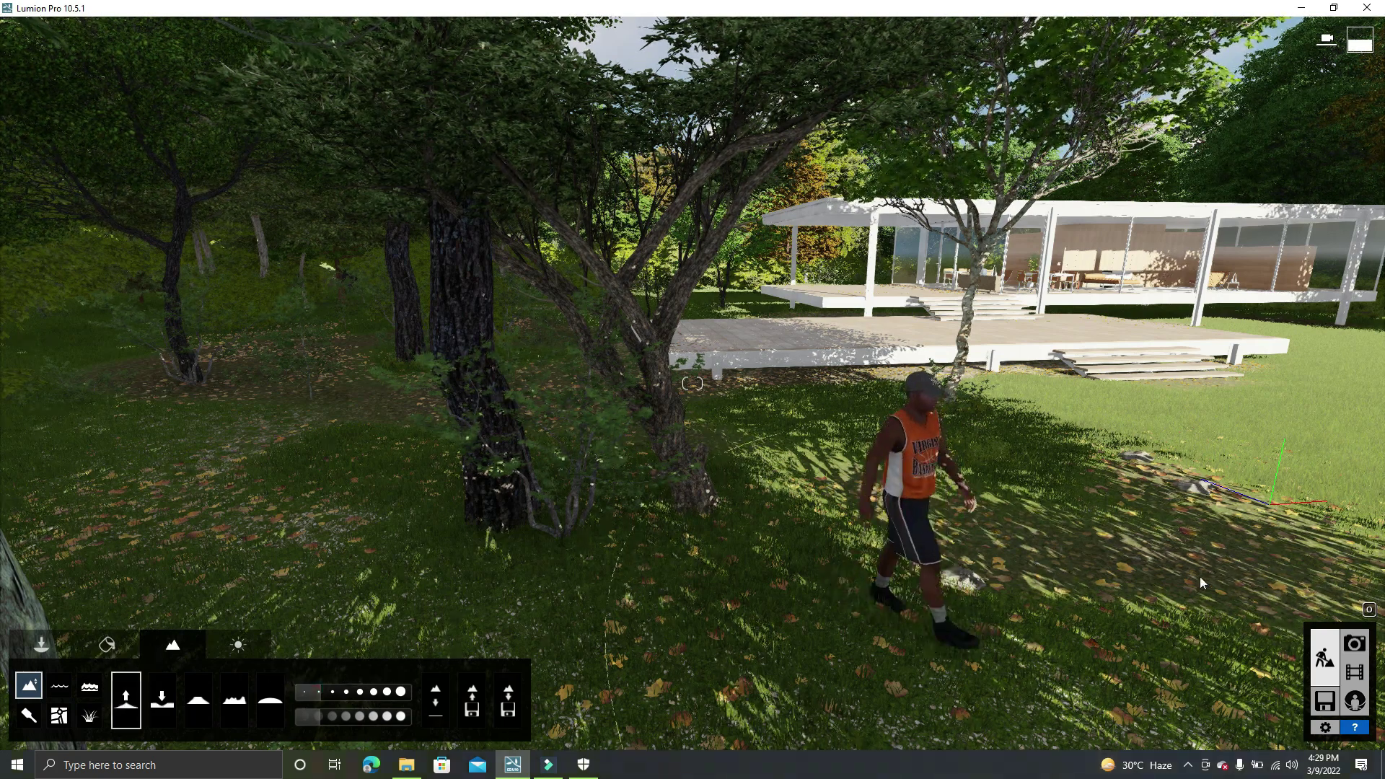
left_click_drag(1200, 557, 1188, 586)
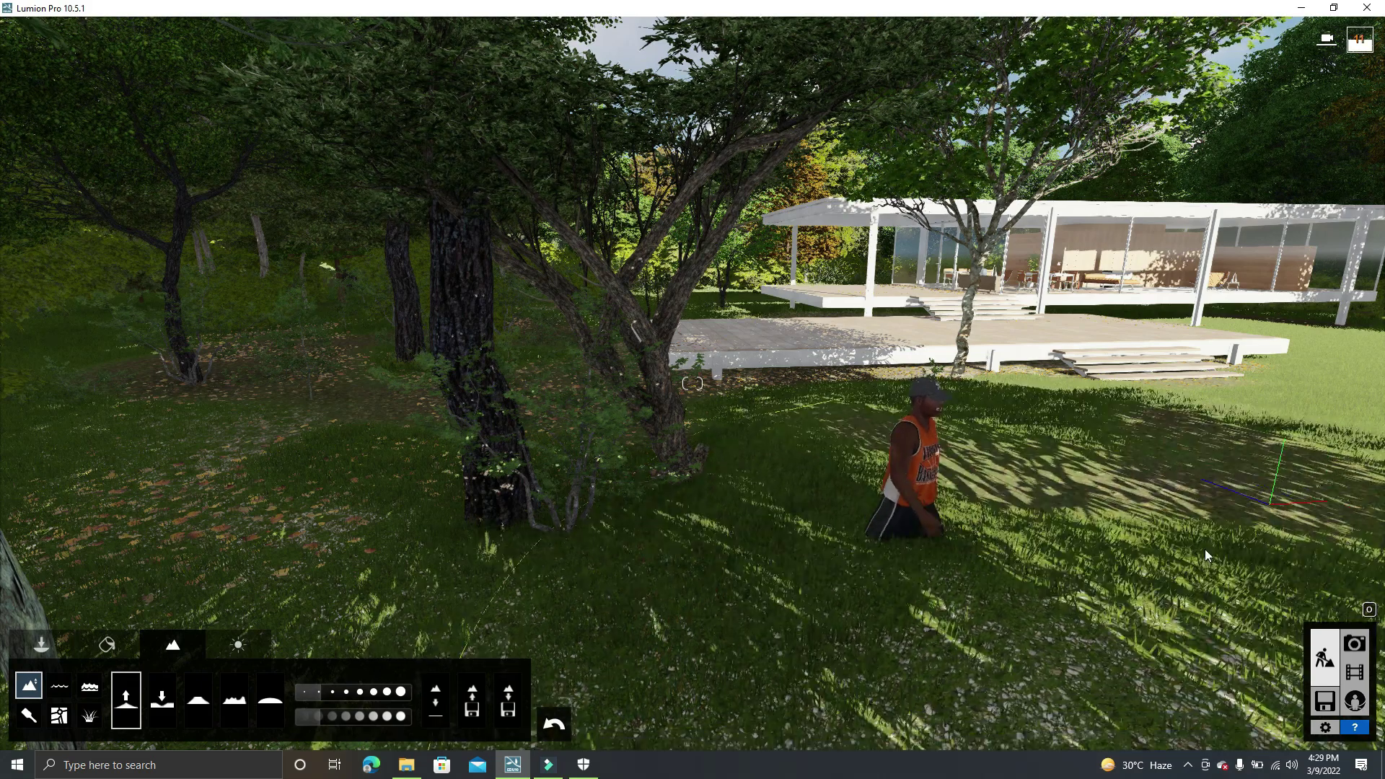
left_click(554, 723)
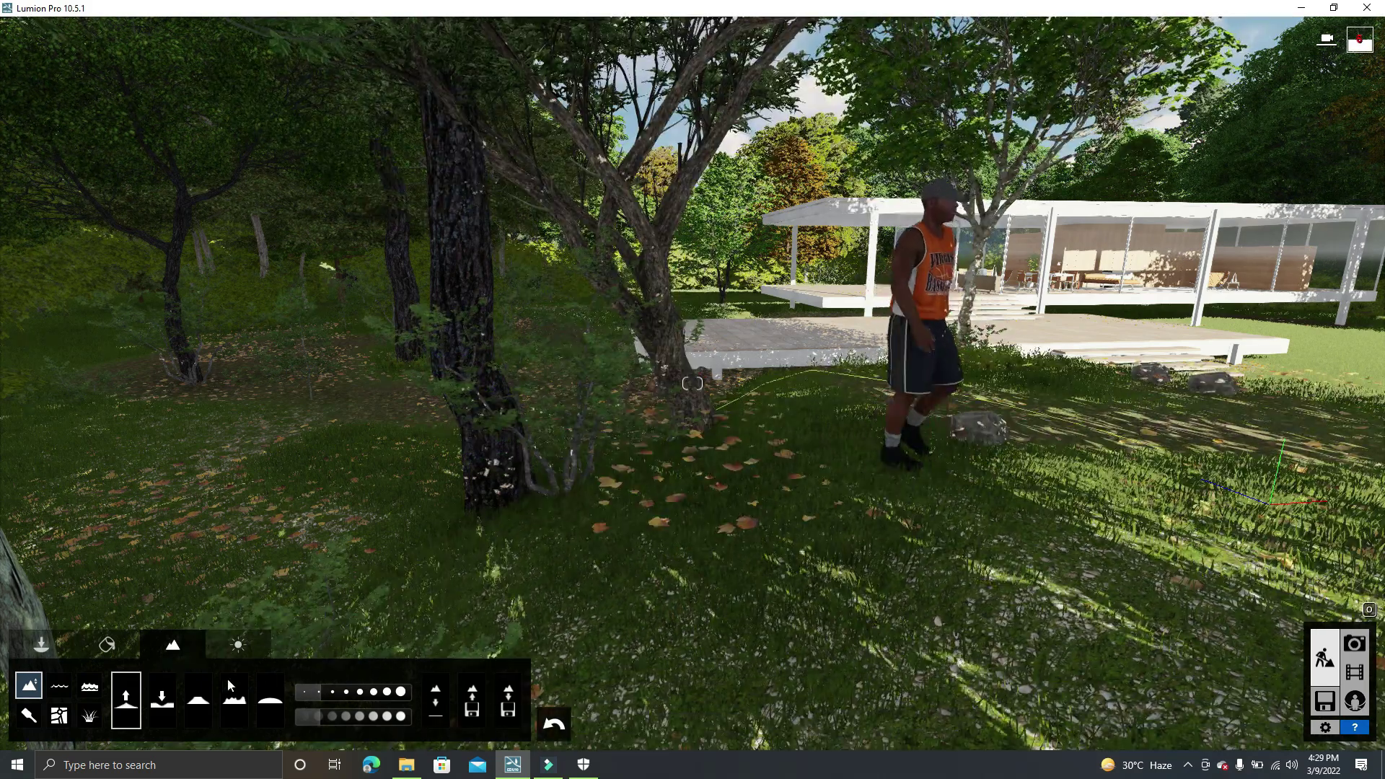
left_click(163, 703)
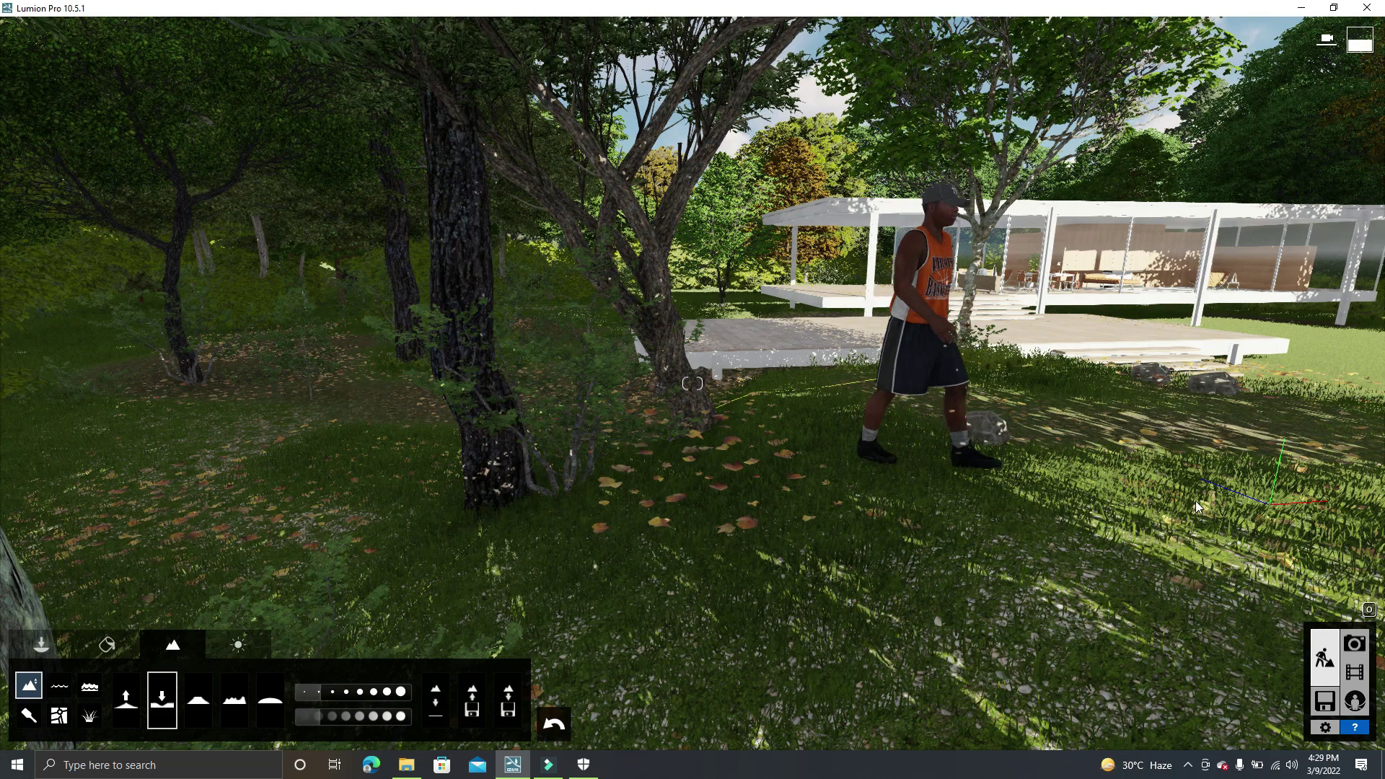
left_click_drag(1172, 498, 1170, 505)
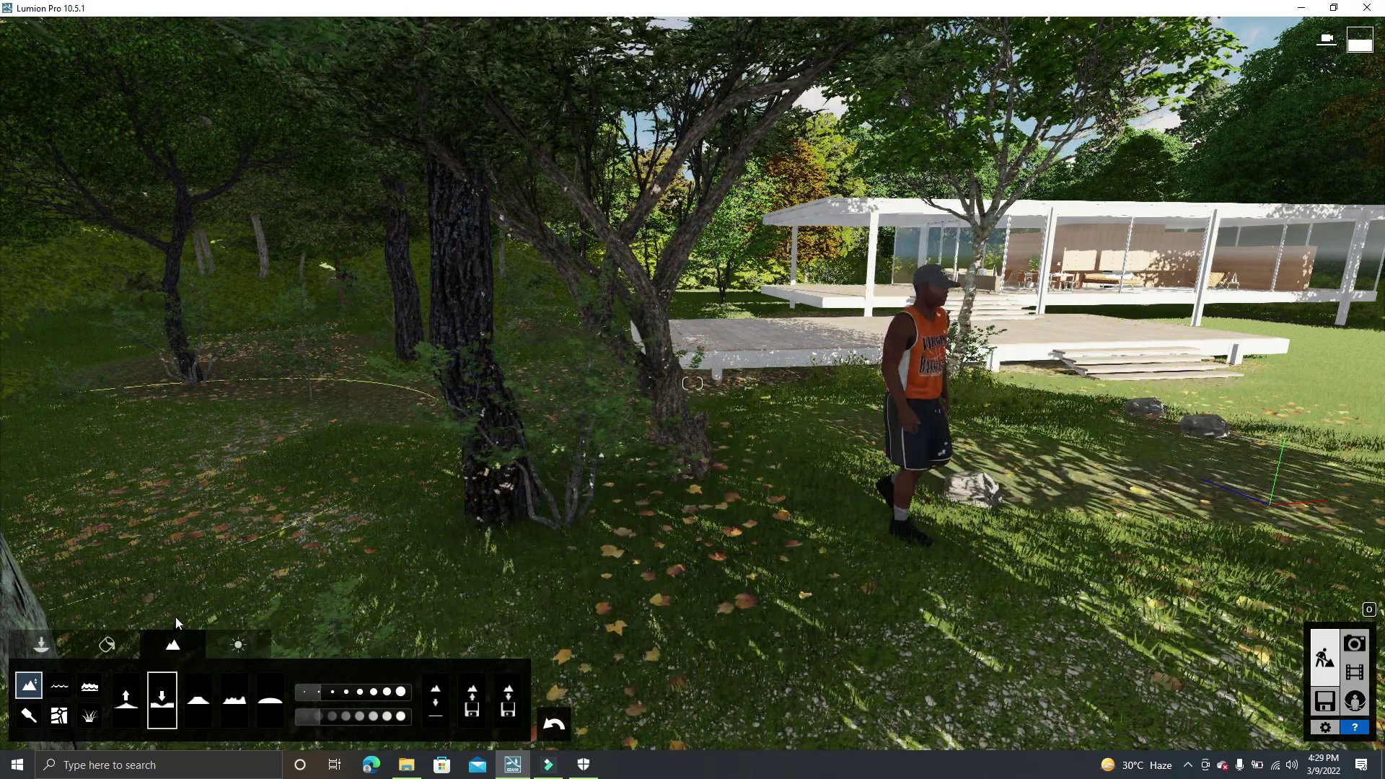
left_click(247, 632)
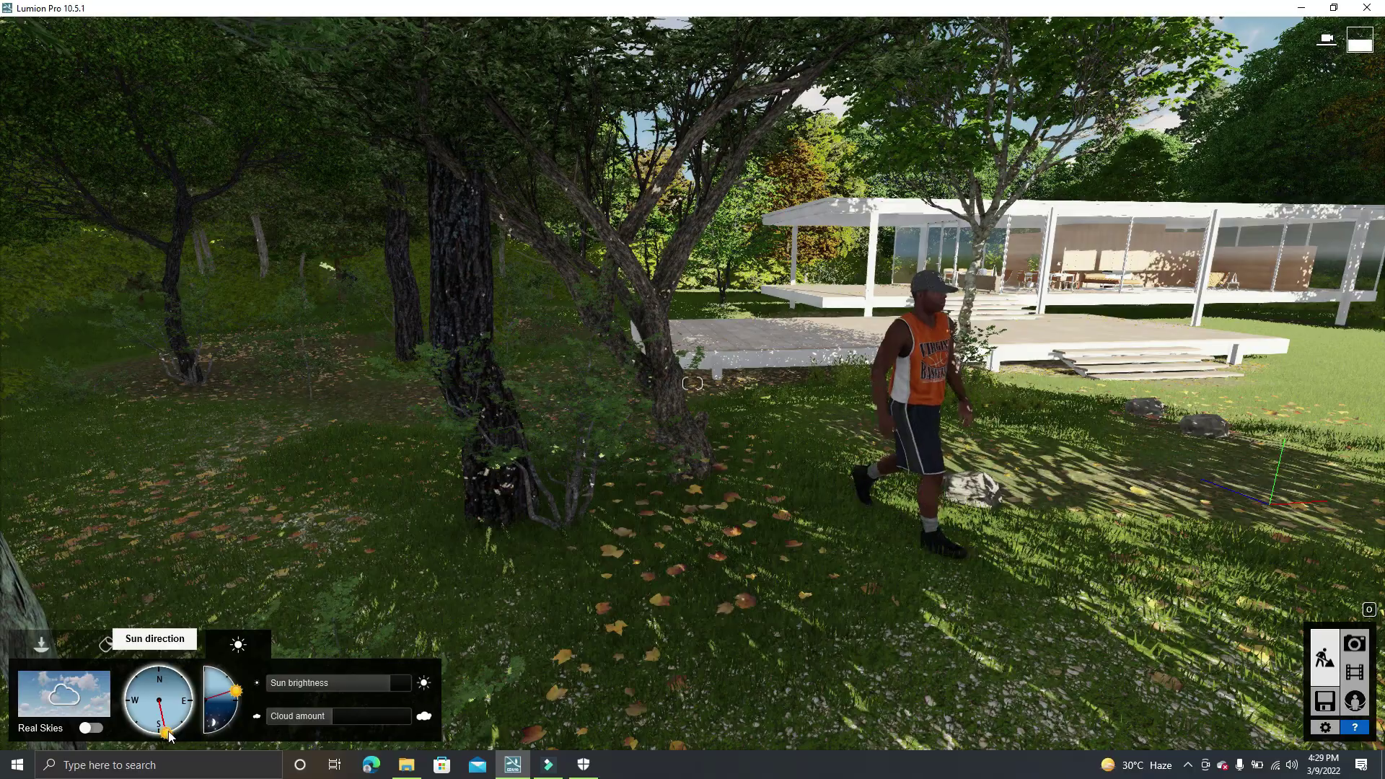
- Rotate the sun direction toward north and increase the sun height
mouse_move(171, 735)
left_mouse_down()
mouse_move(159, 685)
mouse_move(185, 733)
left_mouse_up()
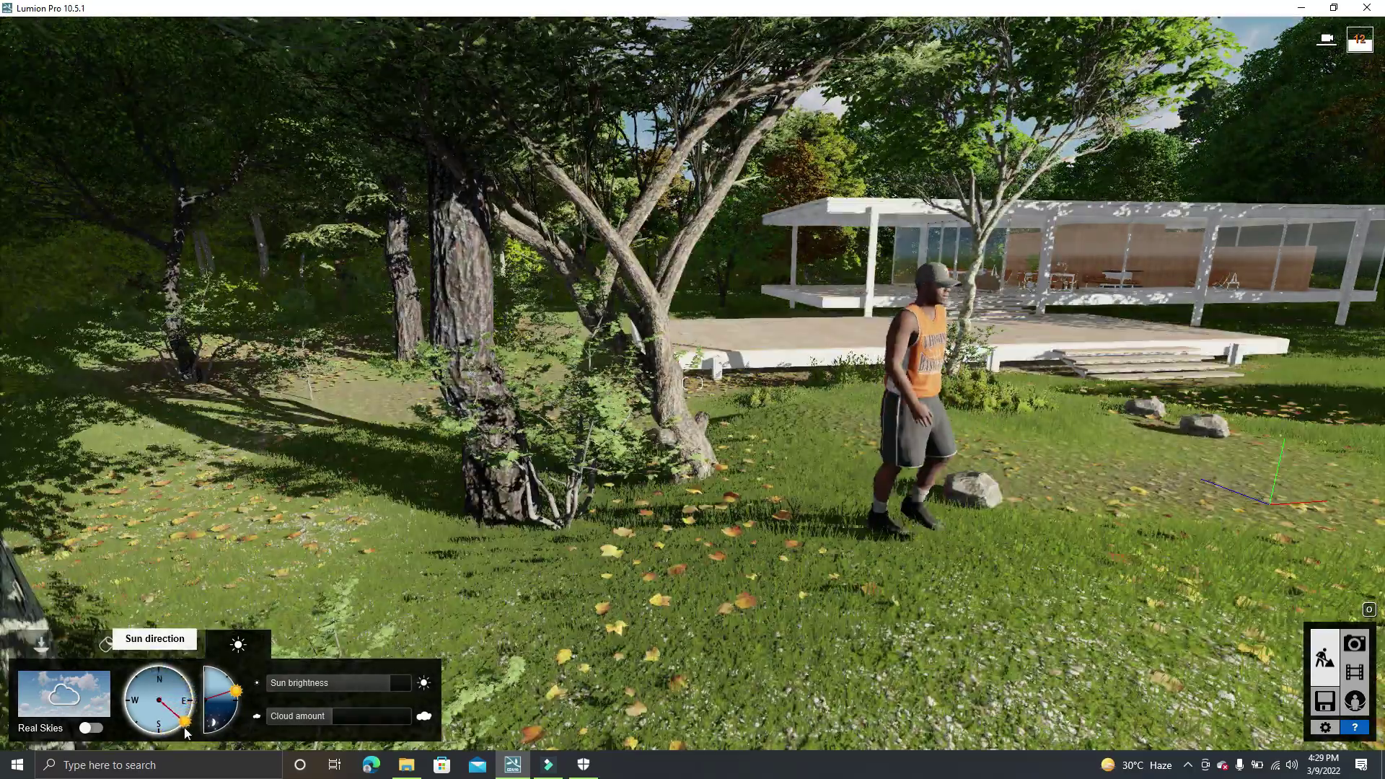
mouse_move(236, 691)
left_mouse_down()
mouse_move(222, 682)
mouse_move(238, 709)
mouse_move(236, 690)
left_mouse_up()
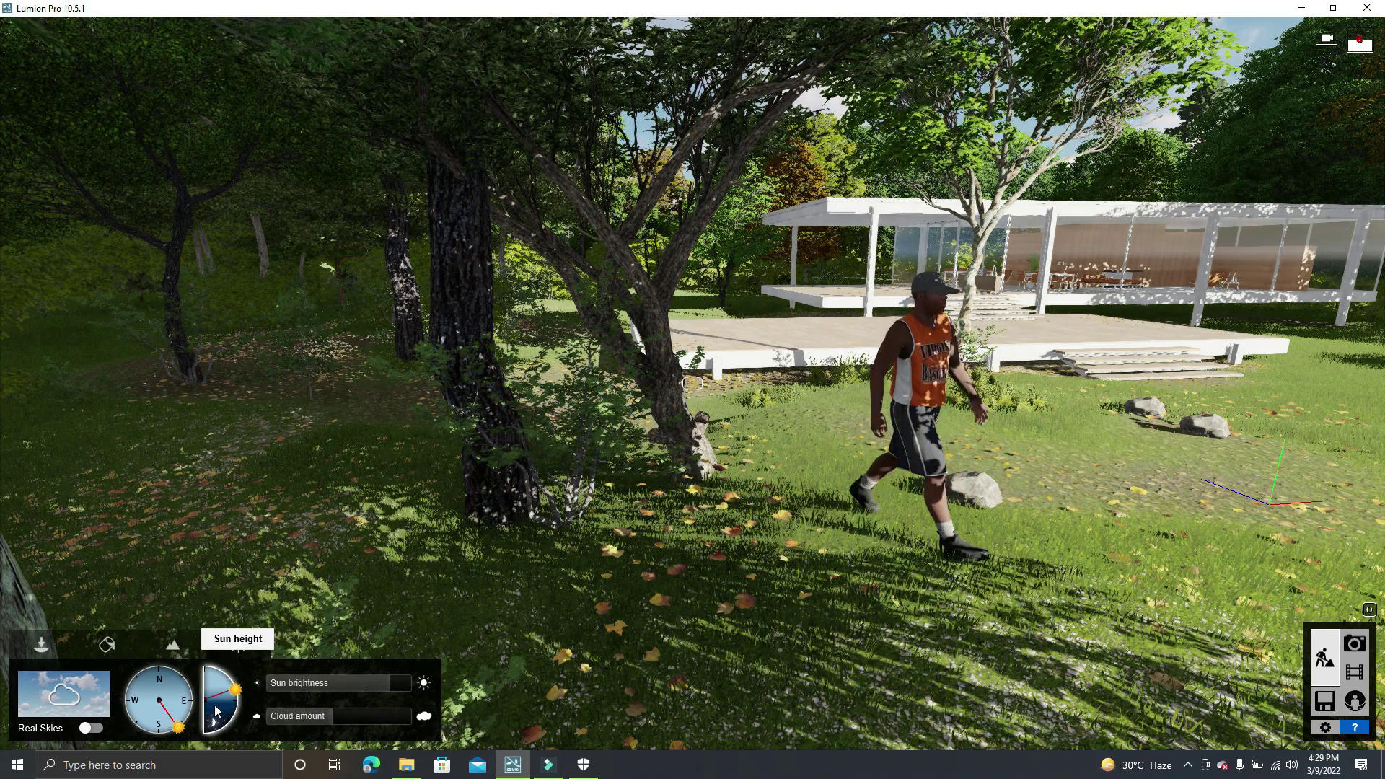
- Preview the Evening, Morning and Clear Real Skies presets, then switch Real Skies off for direct sunlight
left_click(92, 730)
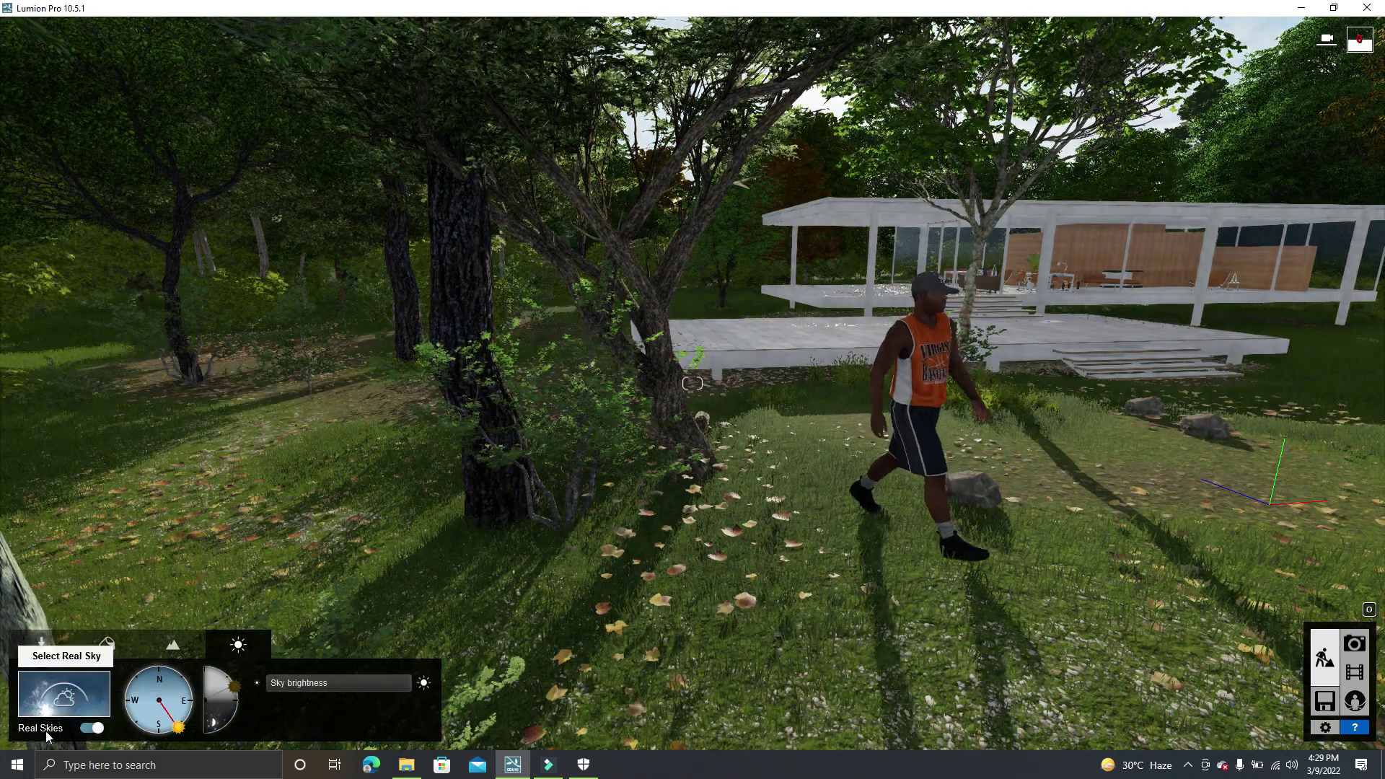
left_click(59, 706)
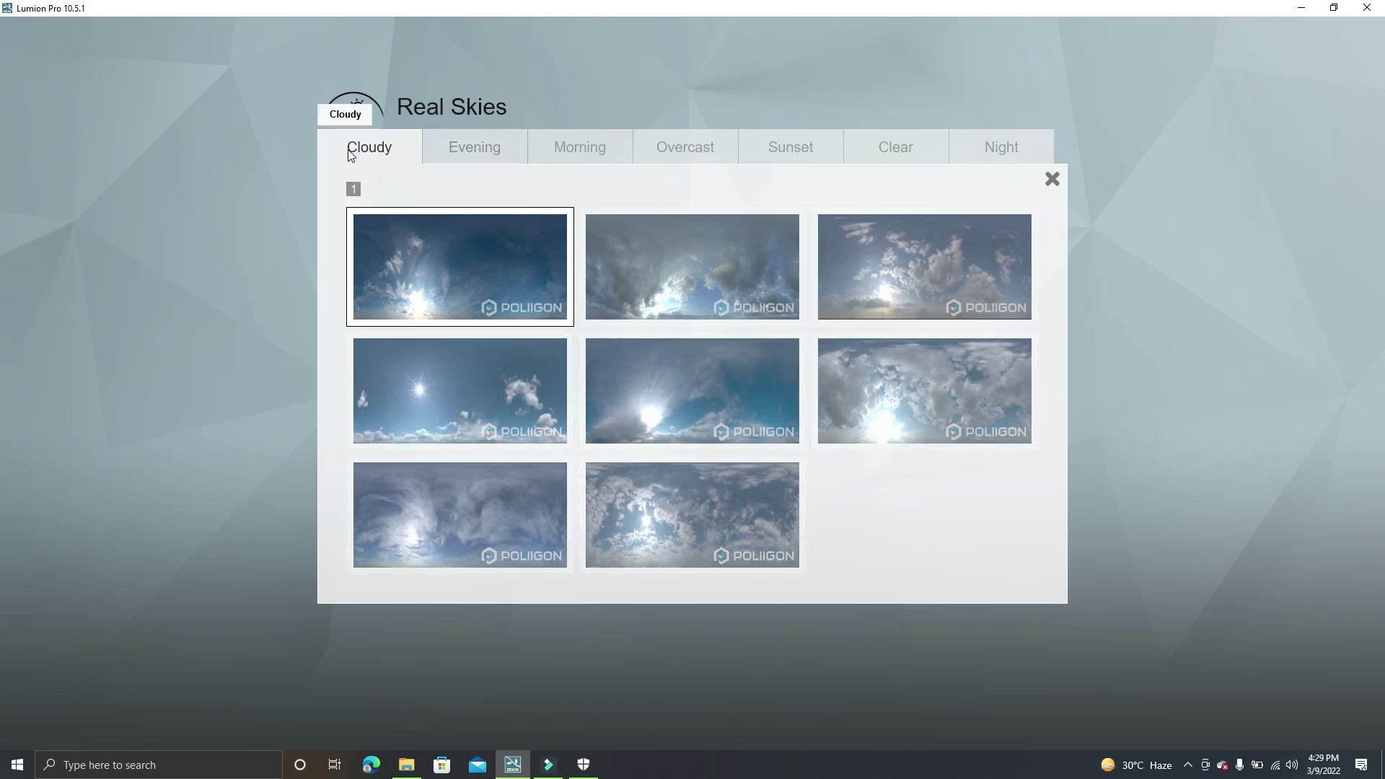
left_click(475, 153)
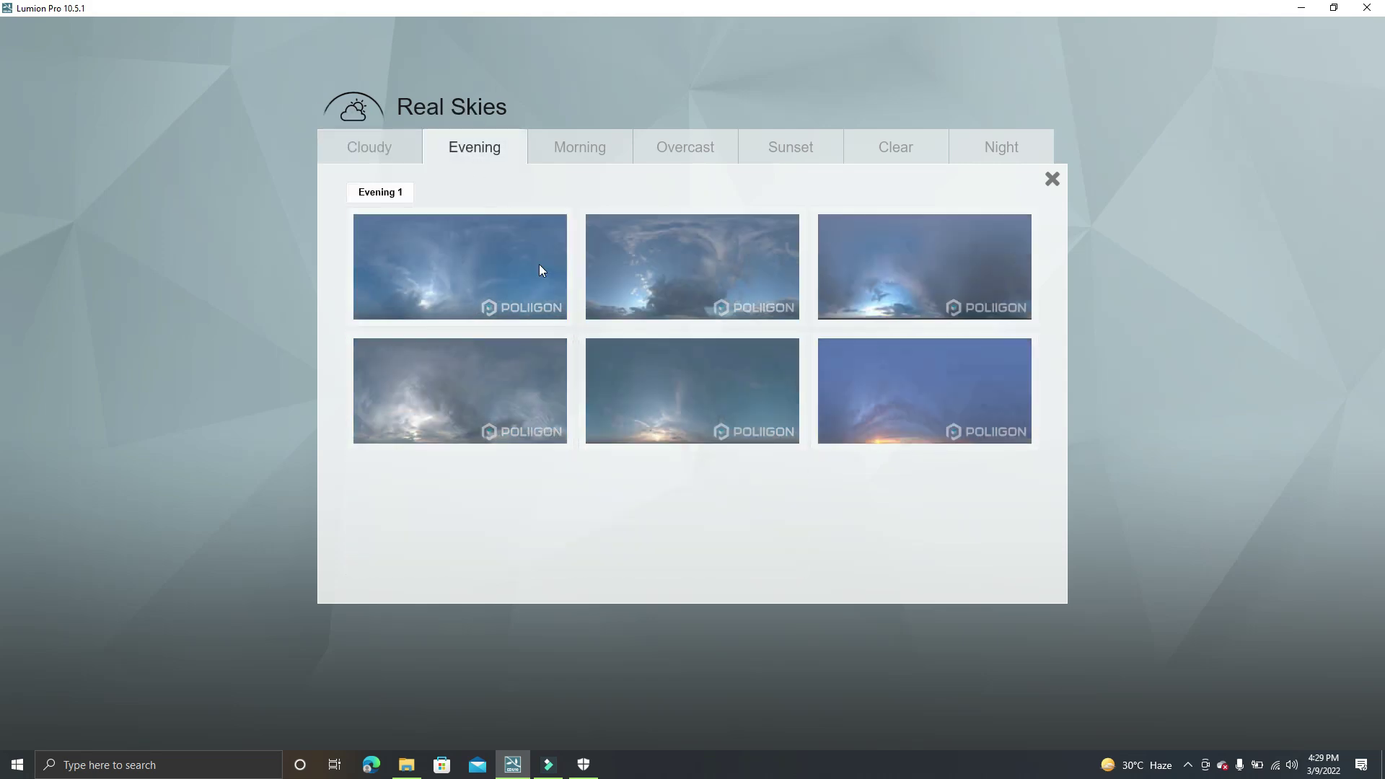
left_click(598, 146)
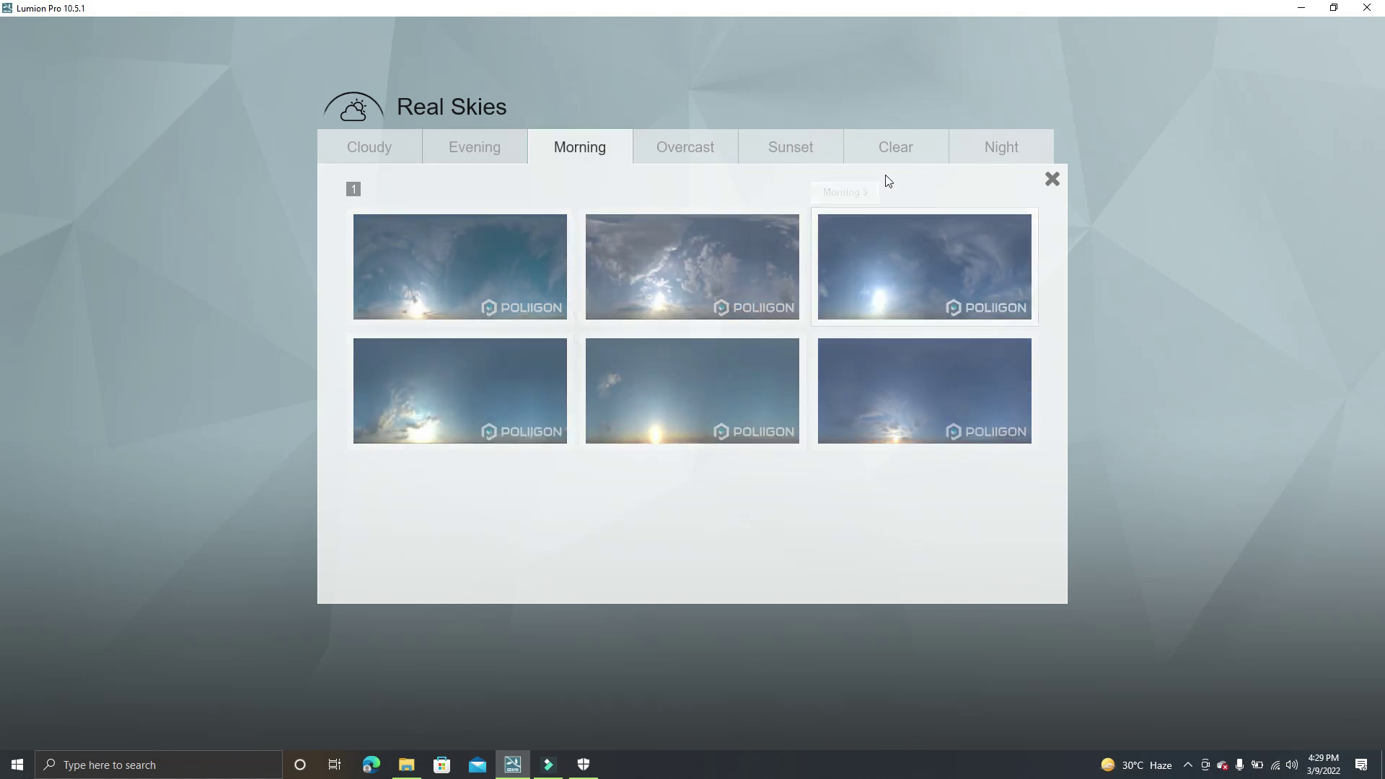
left_click(893, 153)
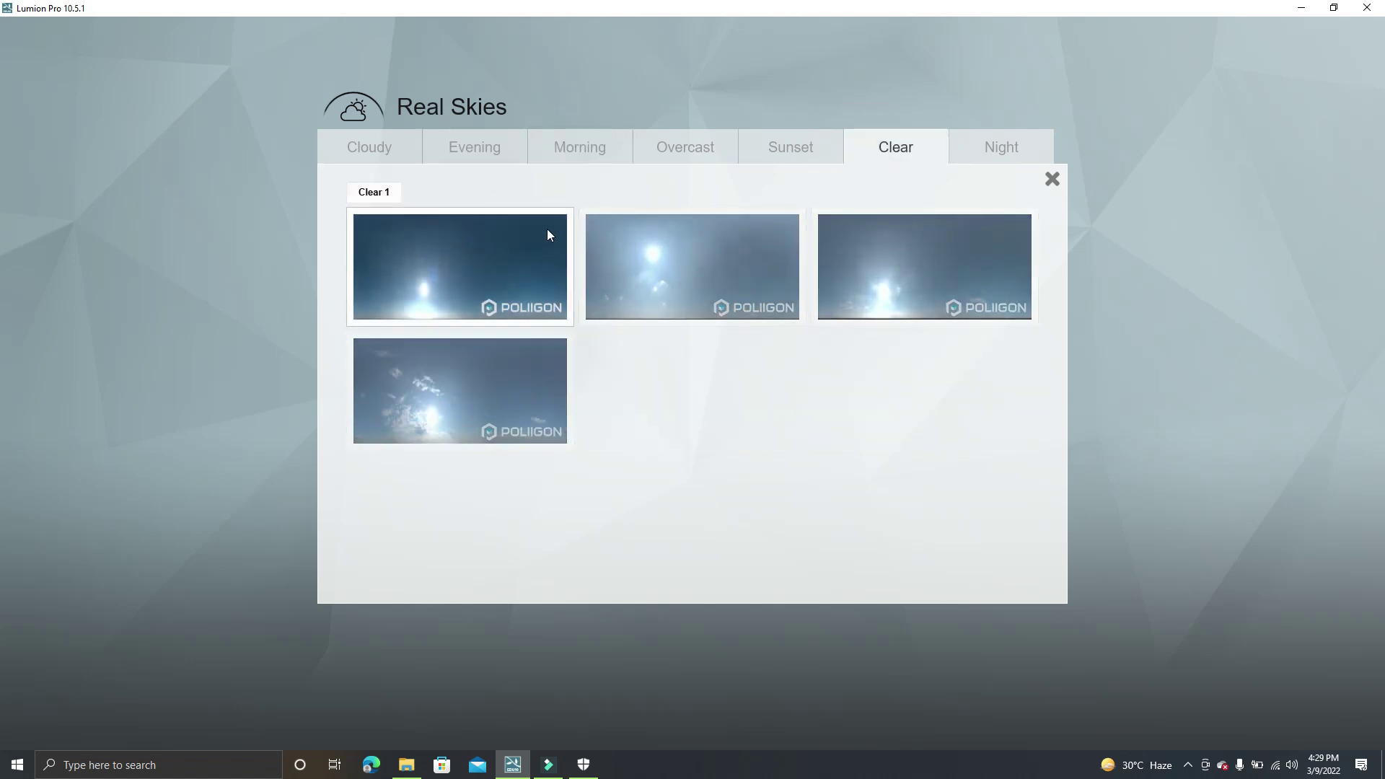
left_click(245, 710)
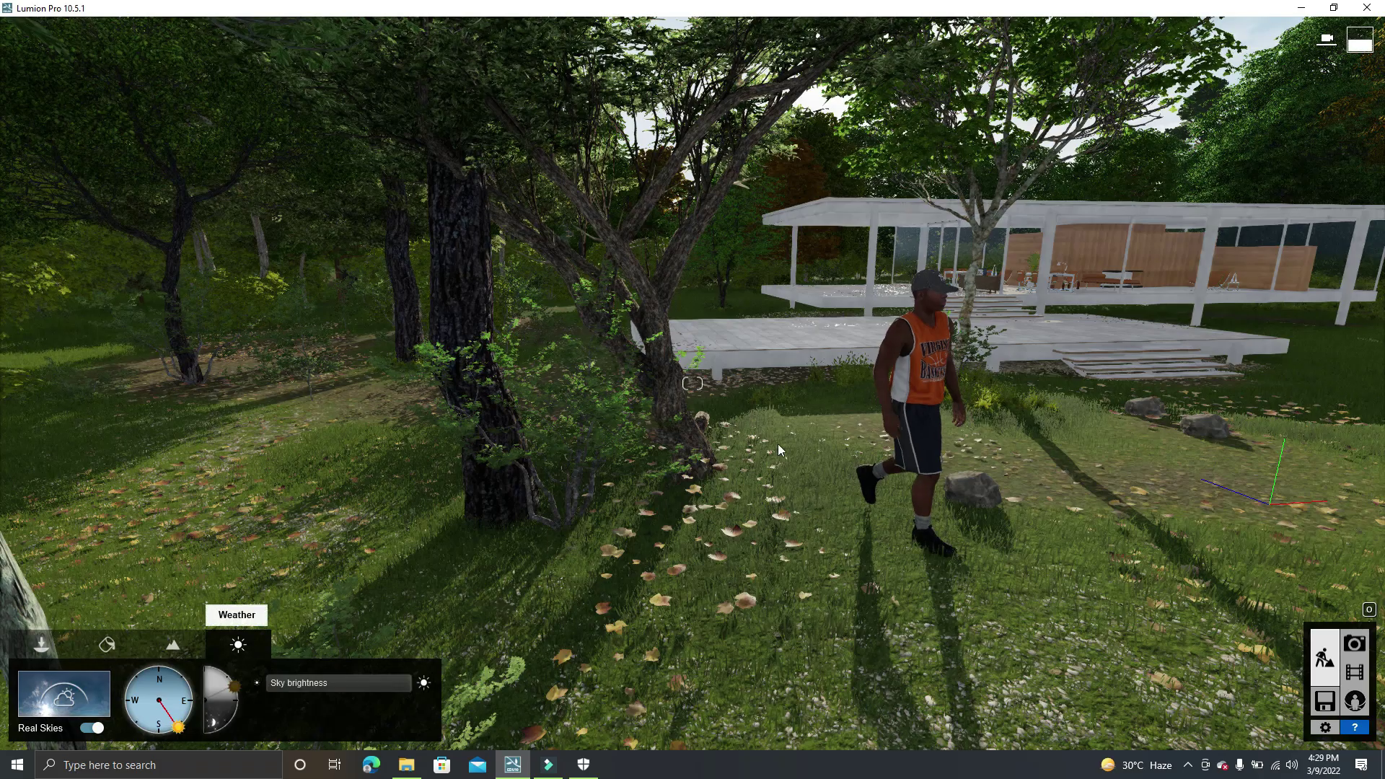
left_click(93, 728)
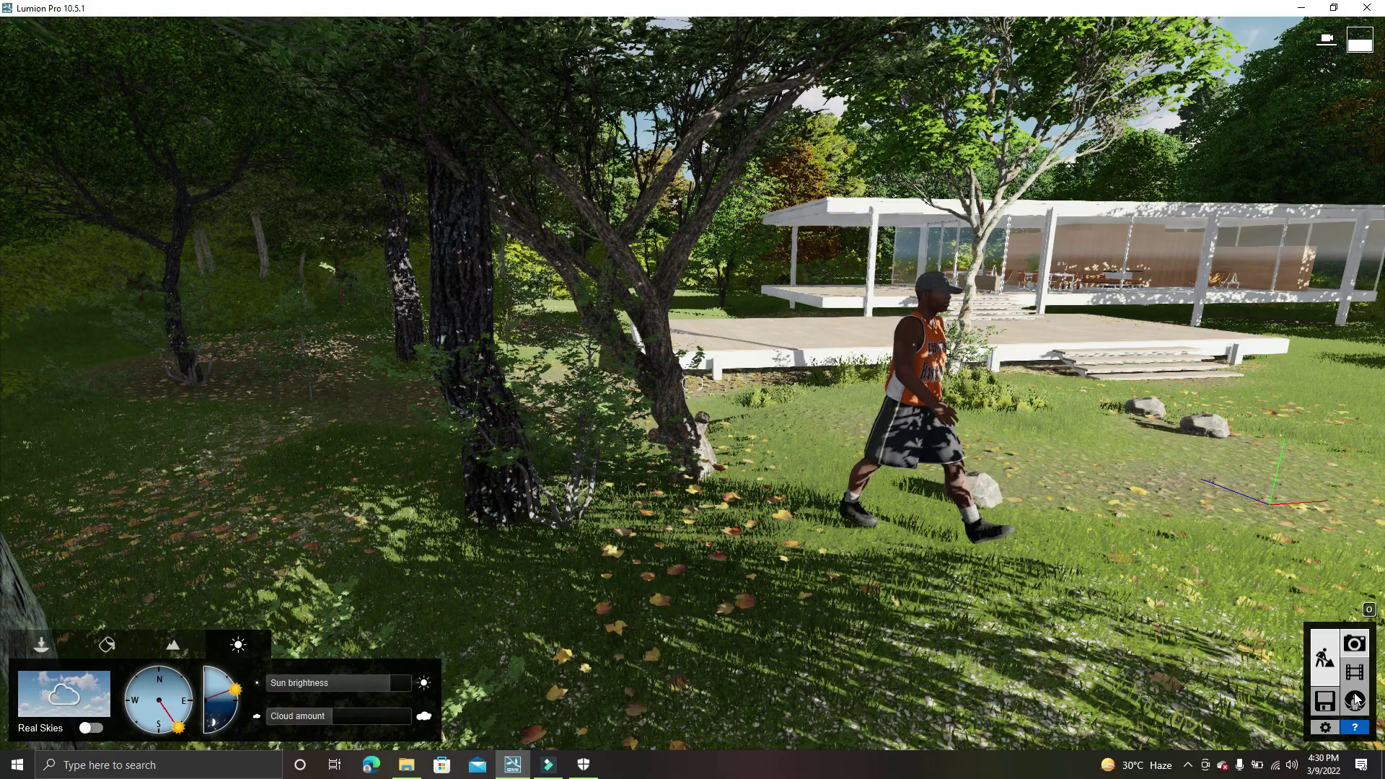
- Review the stored photo views, checking the Photo-2 and Photo-3 shots
left_click(1359, 644)
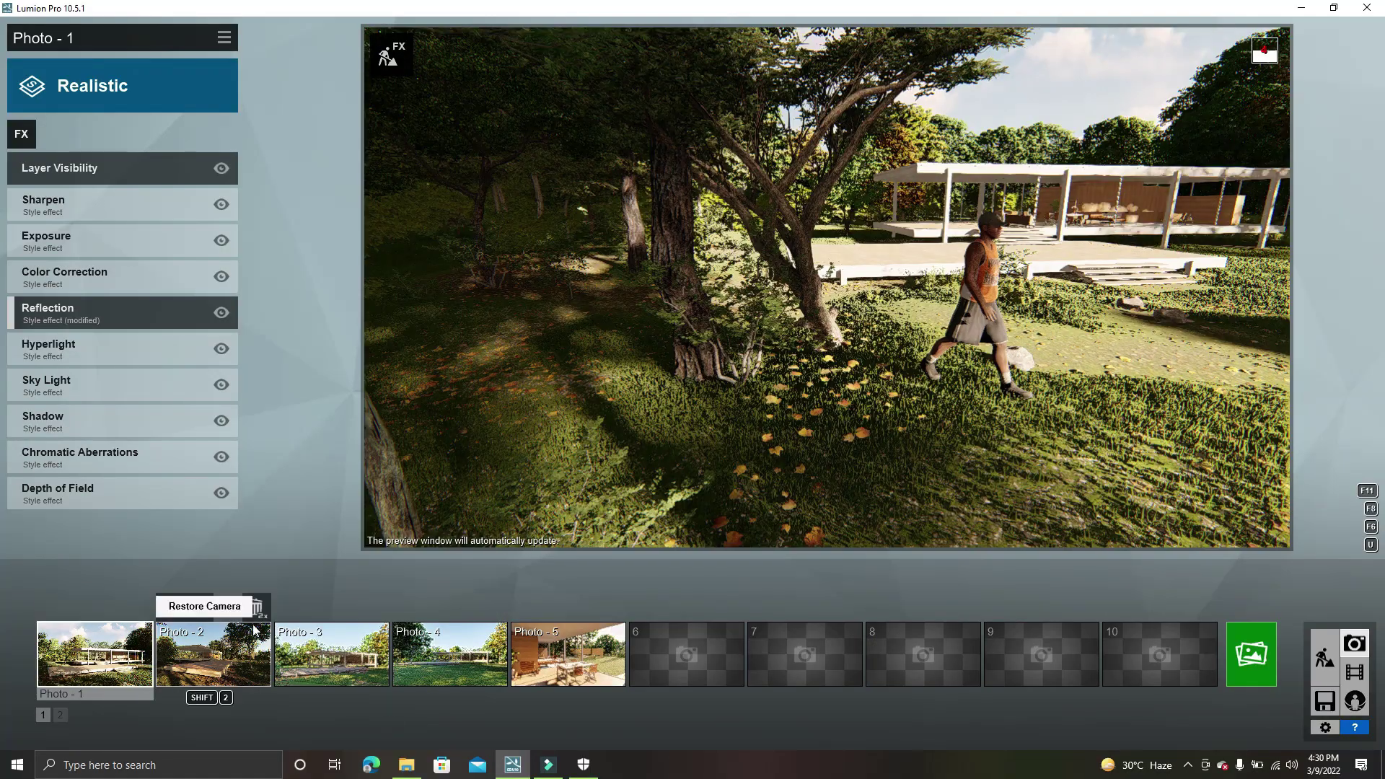
left_click(265, 663)
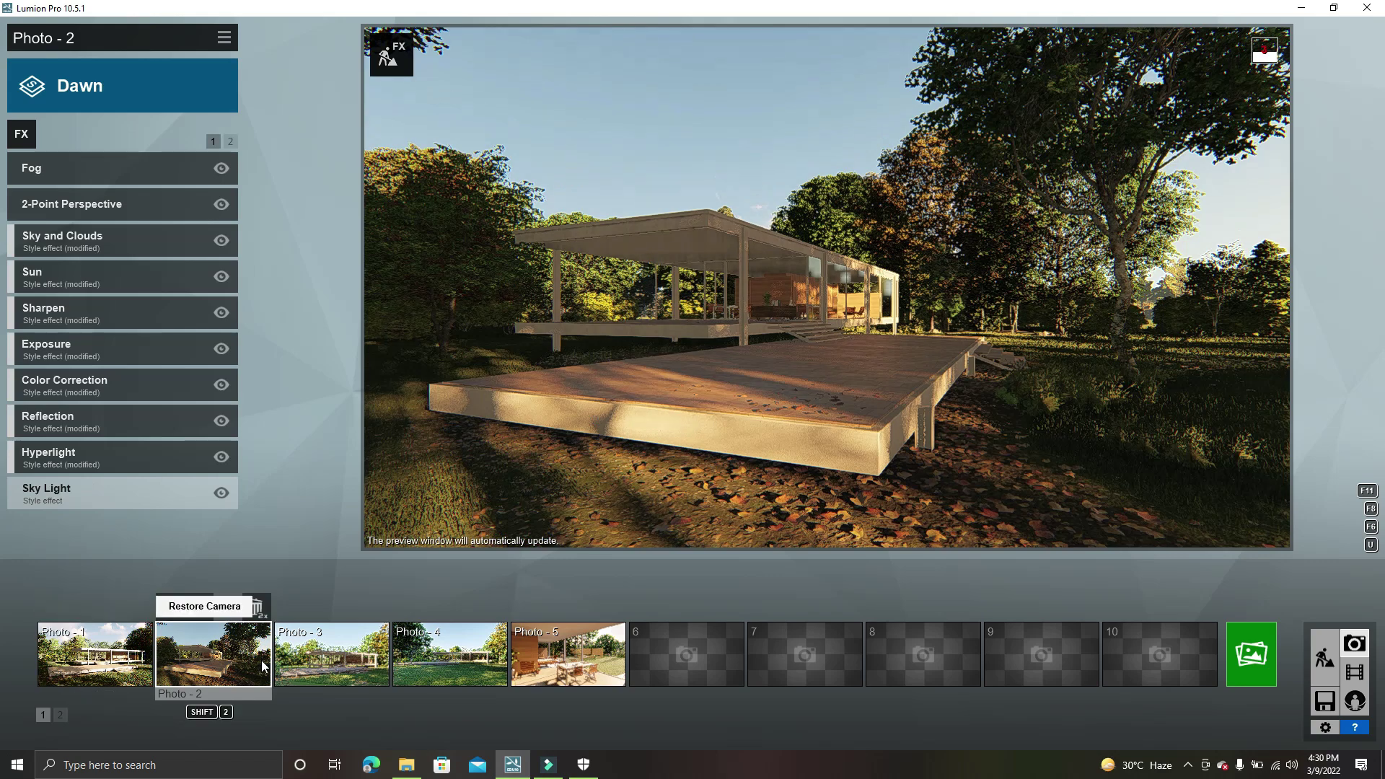
left_click(305, 643)
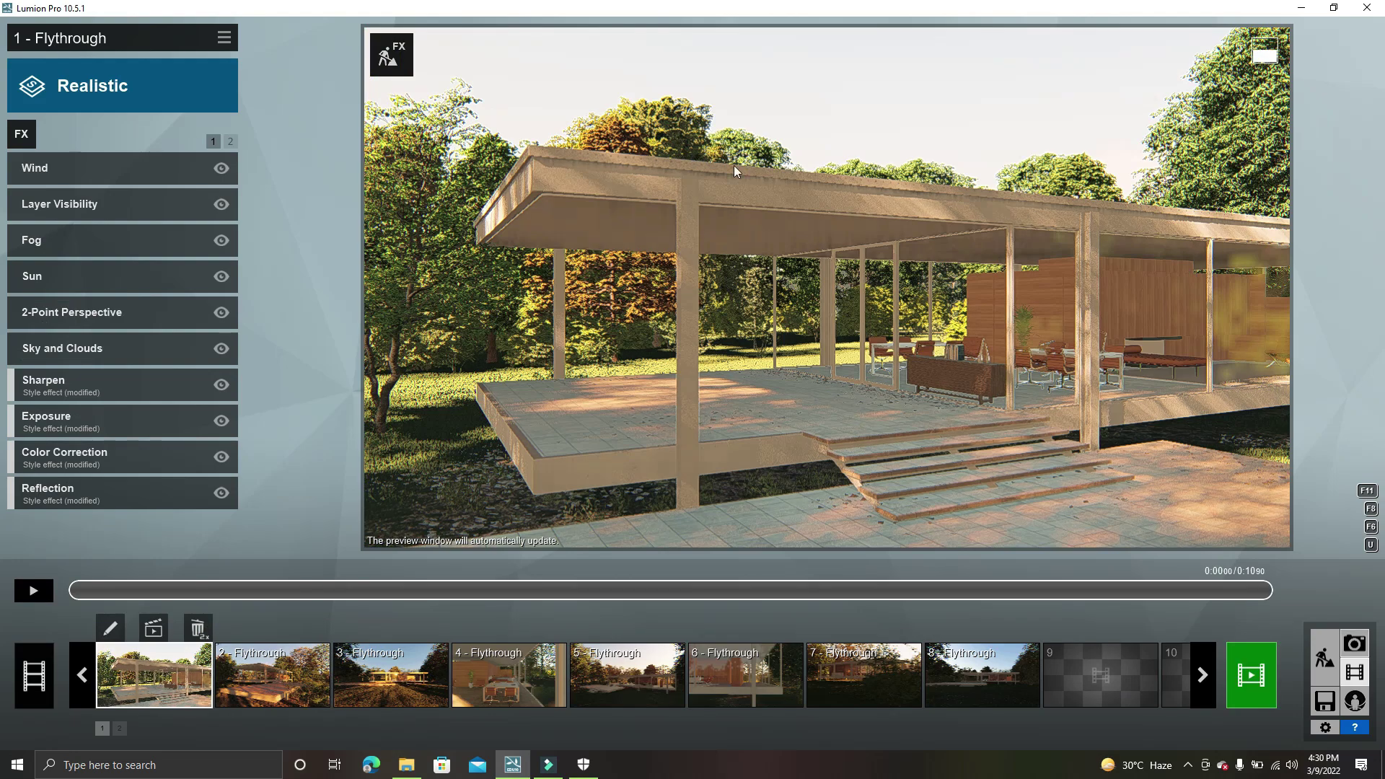
- Preview and play flythrough clips 2 and 7
left_click(281, 677)
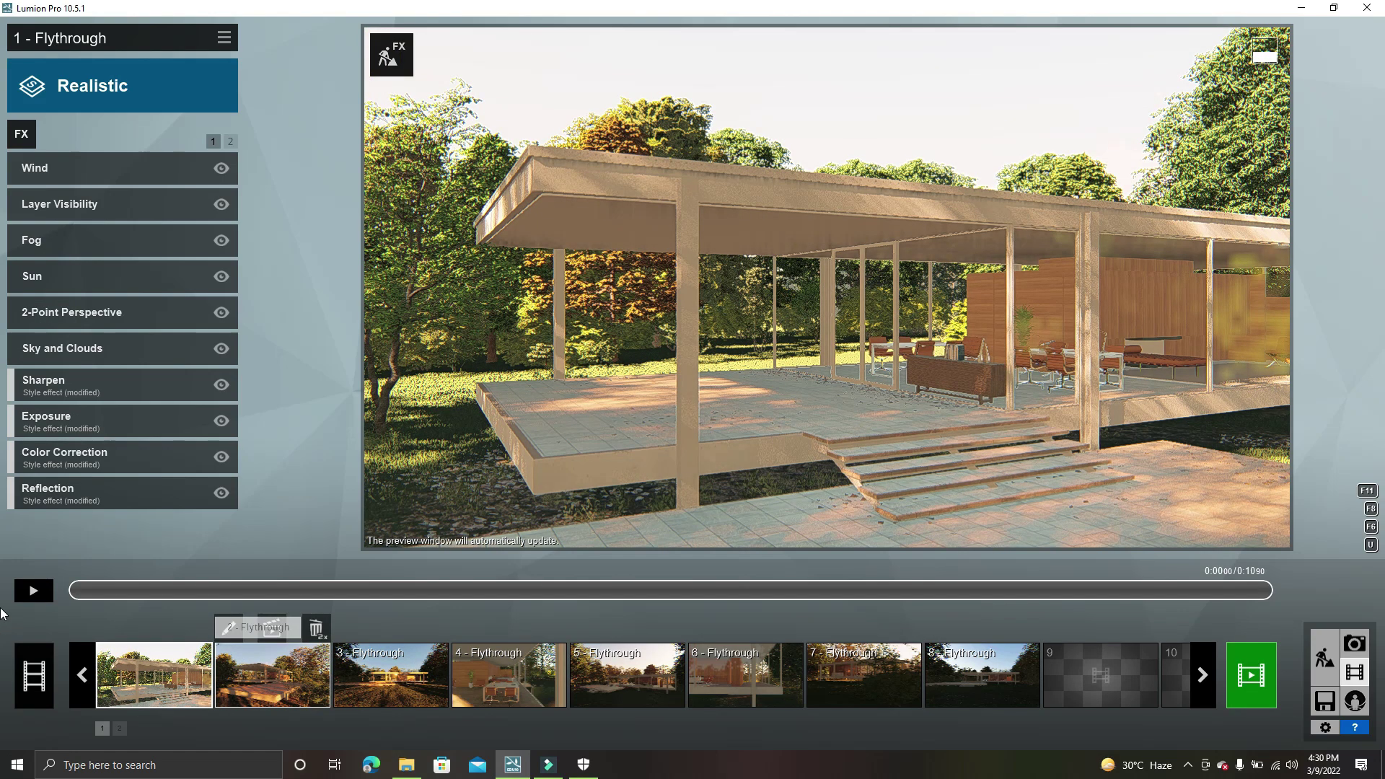
left_click(36, 591)
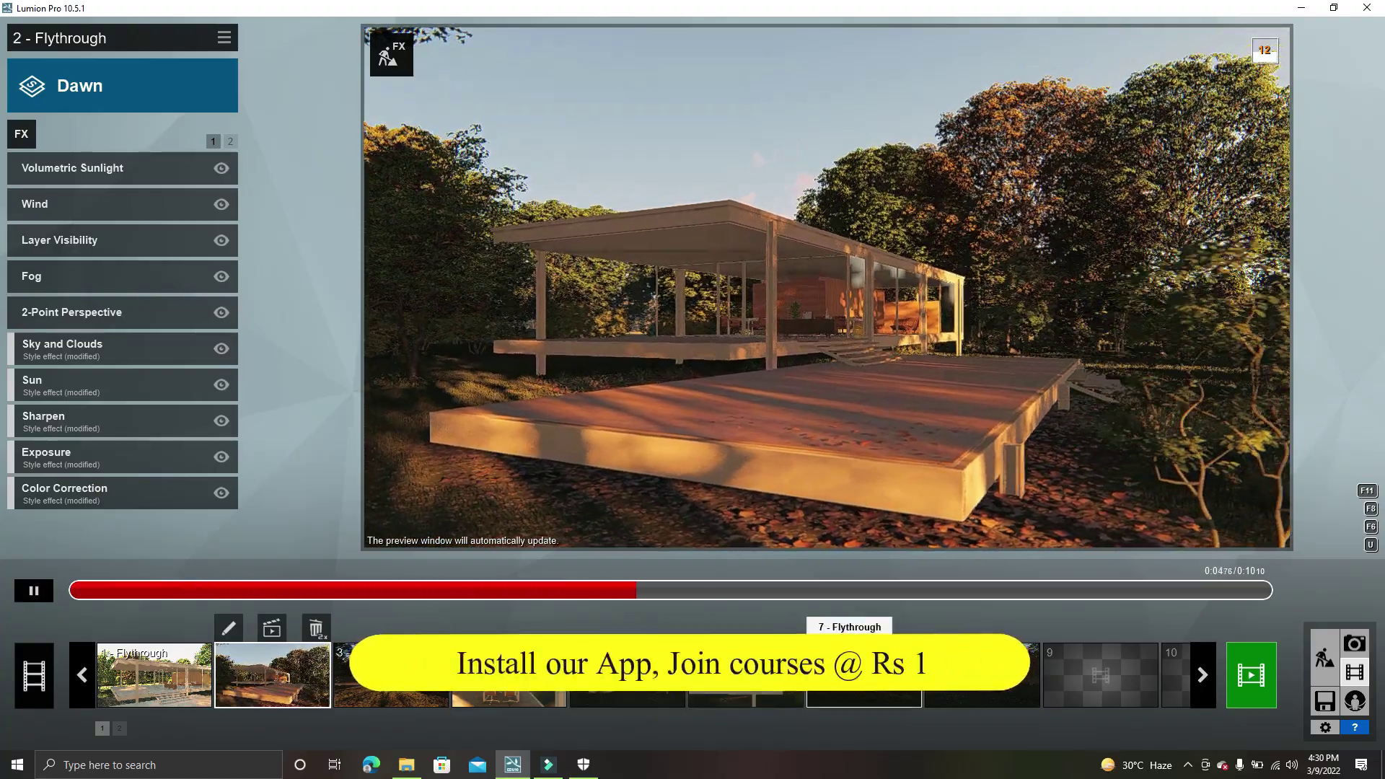
left_click(864, 671)
left_click(36, 591)
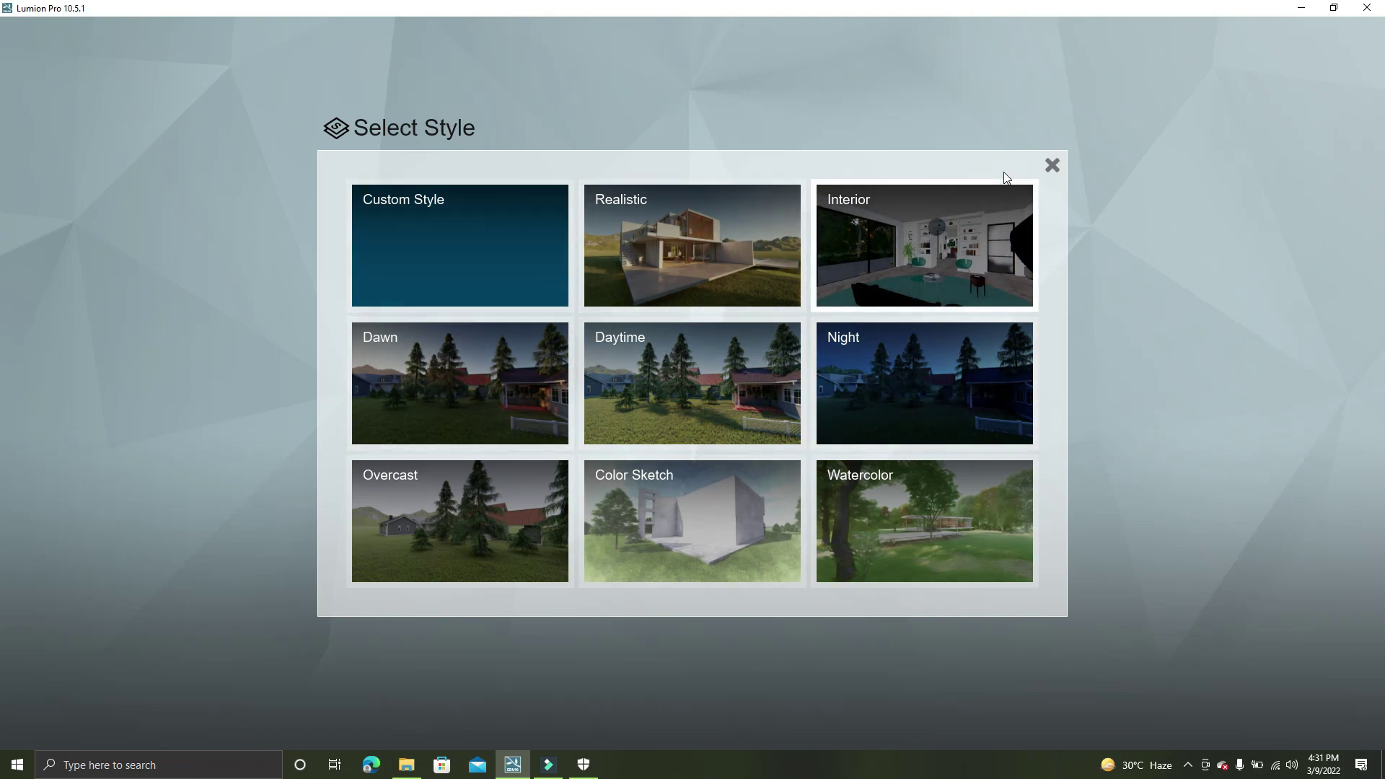
- Leave the clip style unchanged and browse the Weather and Sky effects without adding one
left_click(1052, 166)
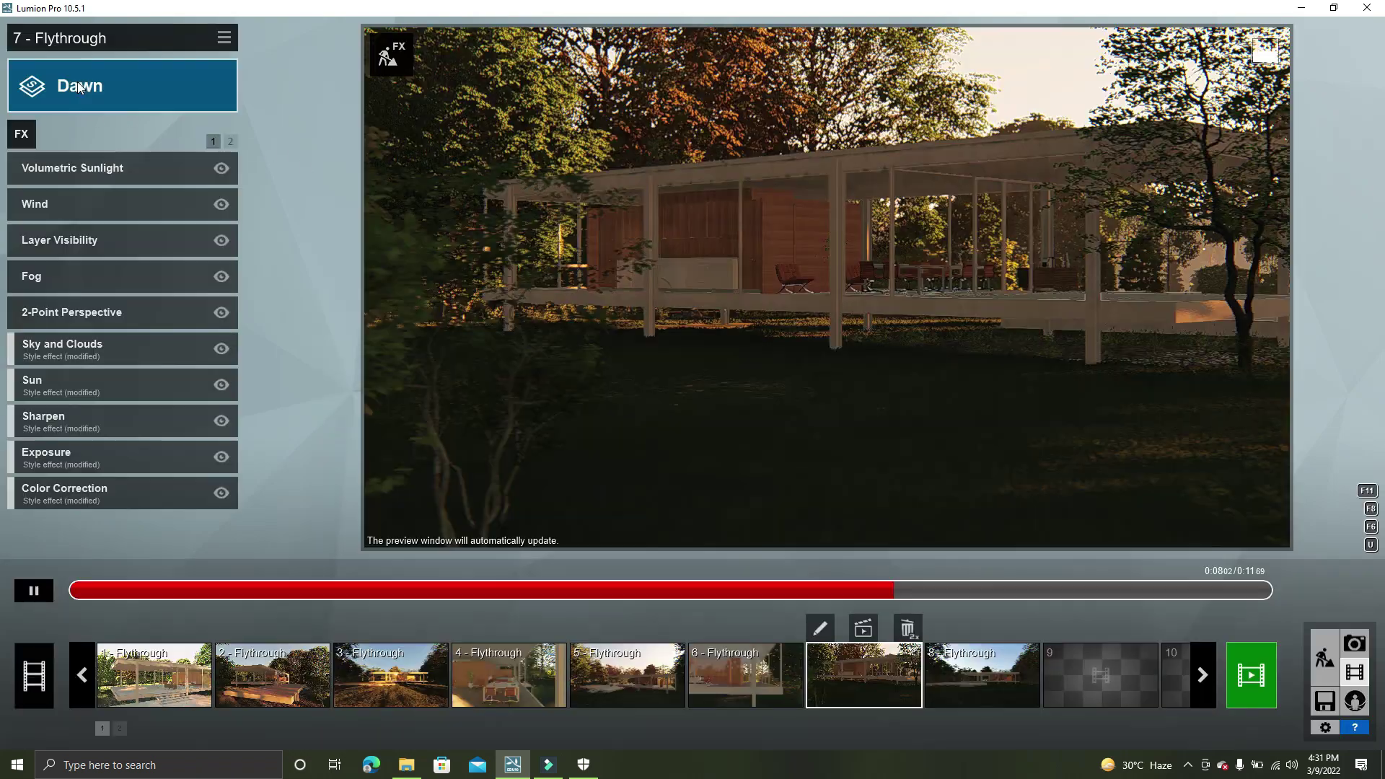
left_click(29, 145)
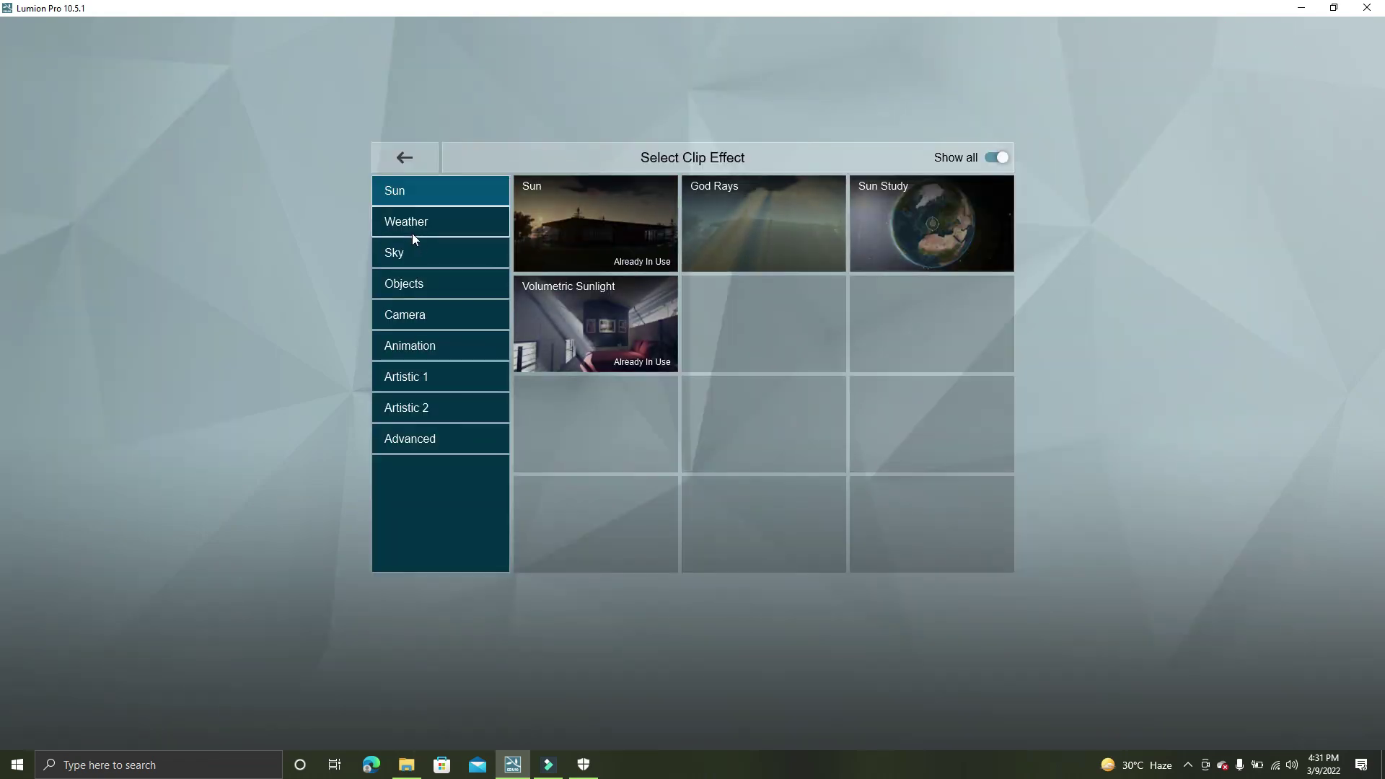
left_click(419, 228)
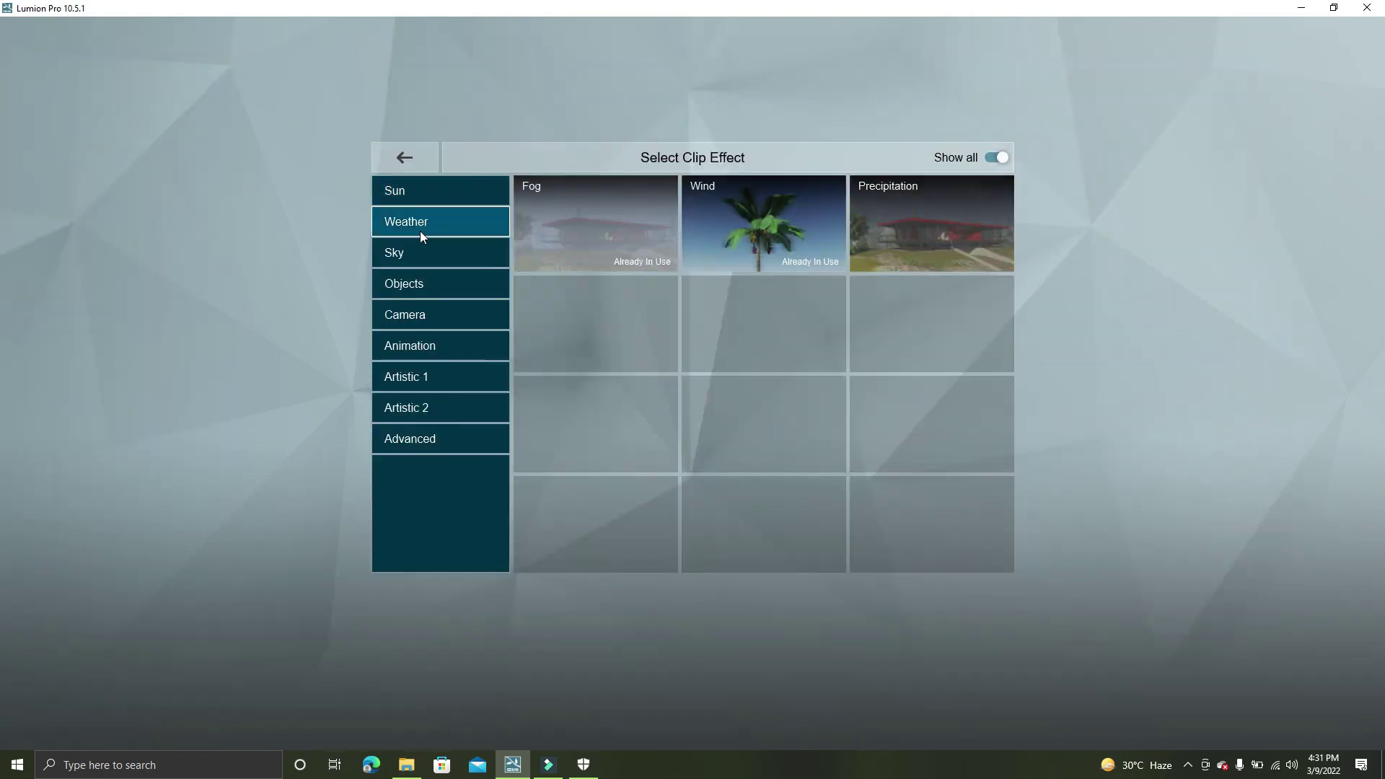
left_click(433, 261)
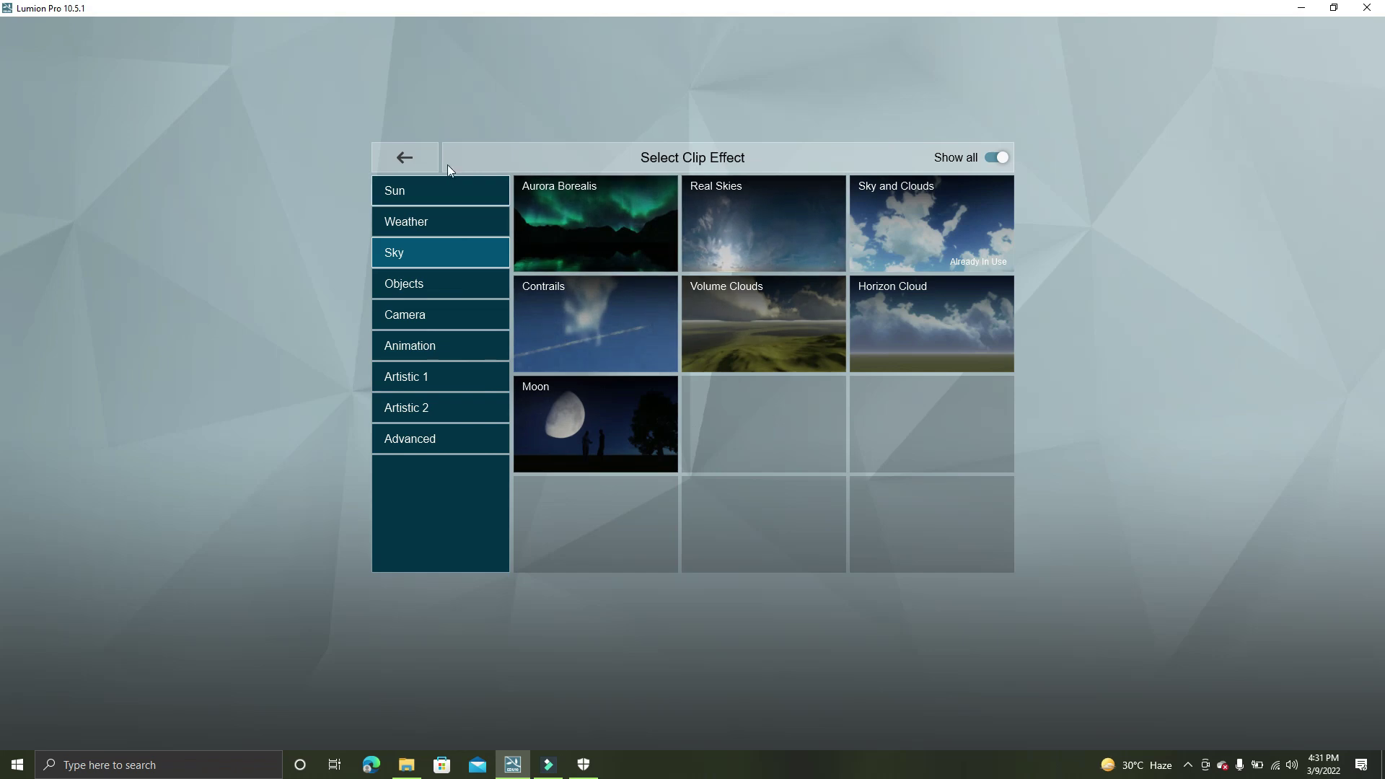
key("Escape")
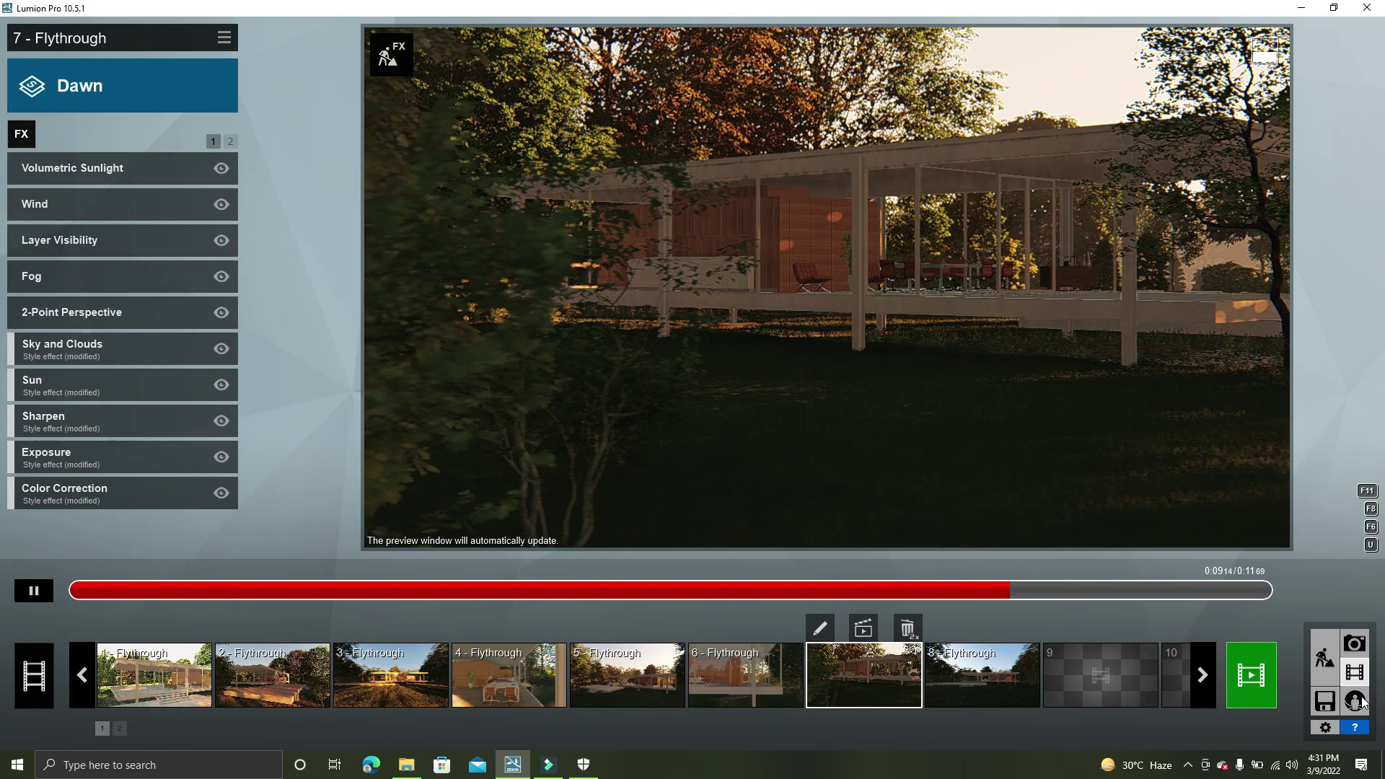
- Store a new 360 panorama with the camera beside the deck steps, facing the trees
left_click(1356, 701)
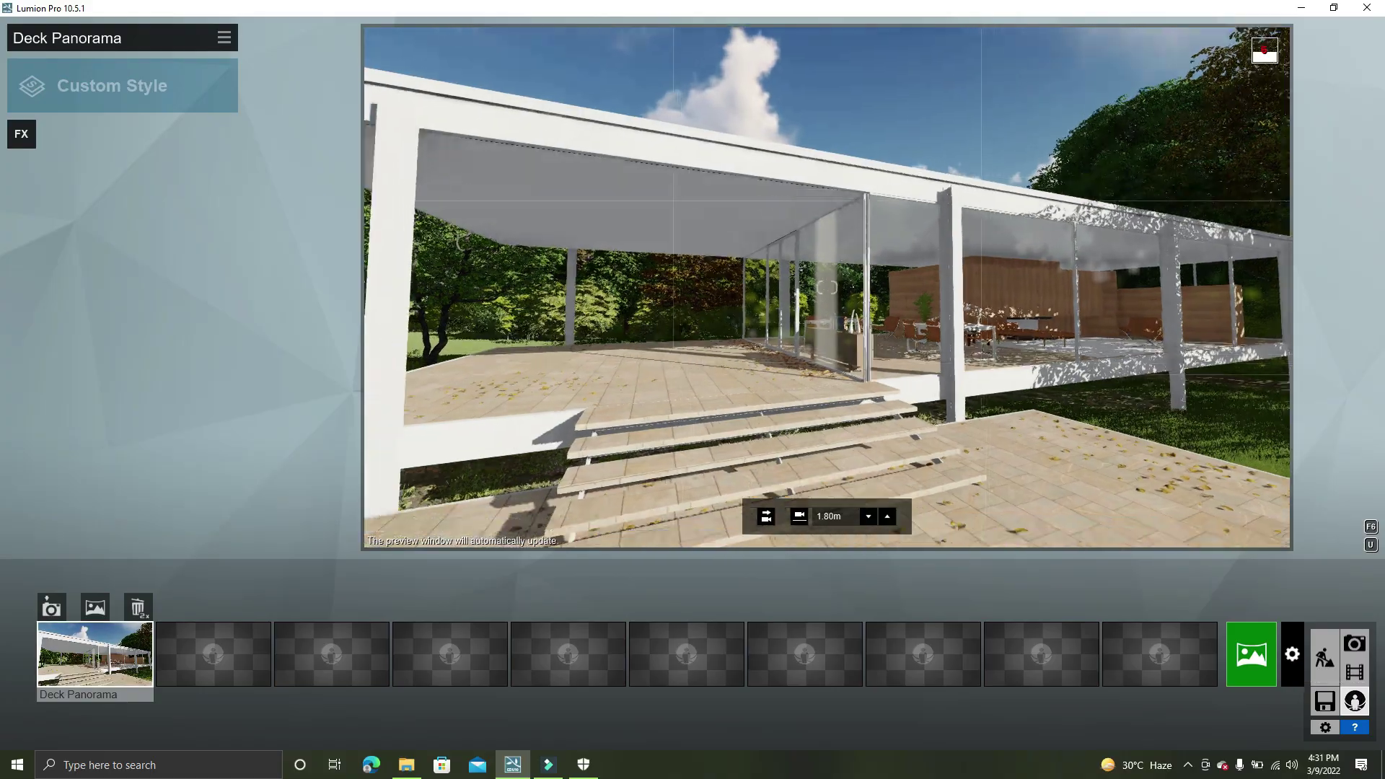
right_click_drag(979, 346, 827, 287)
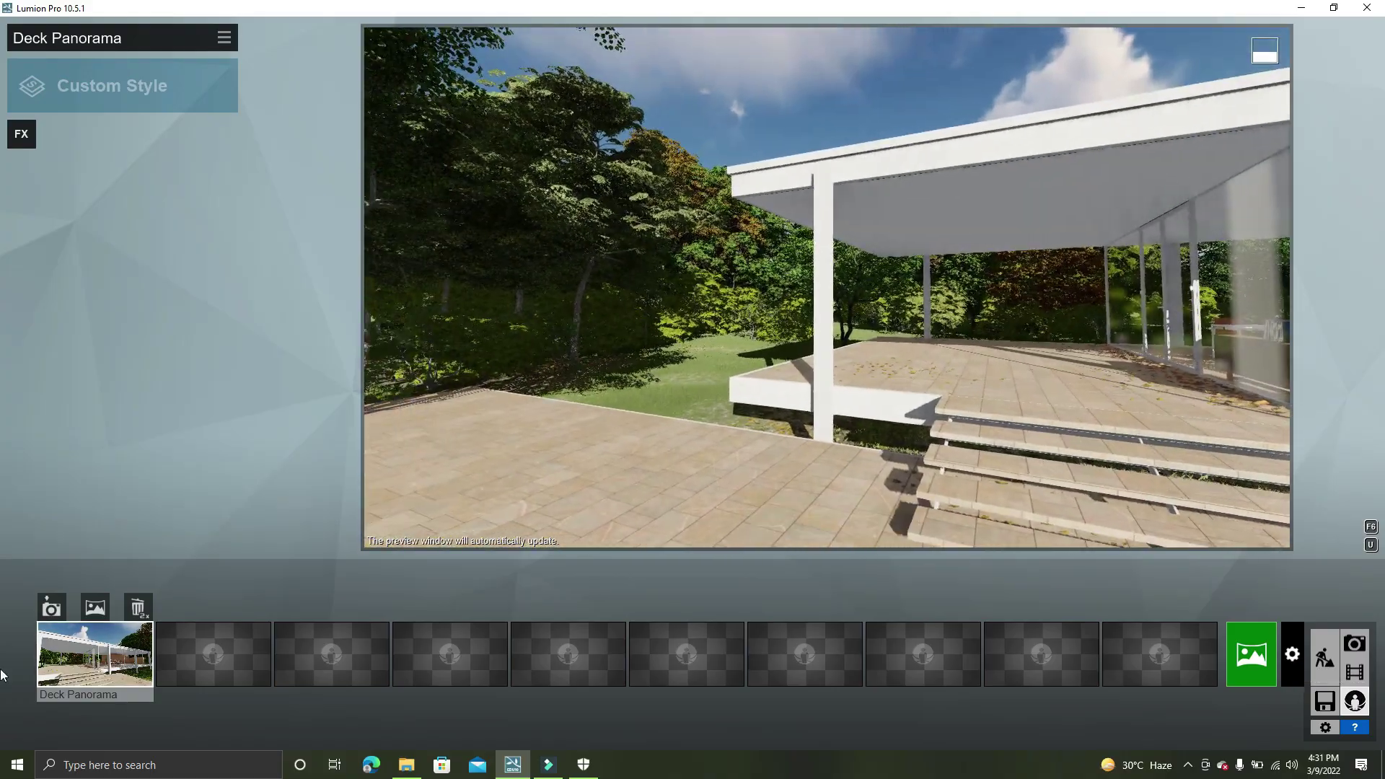
left_click(61, 610)
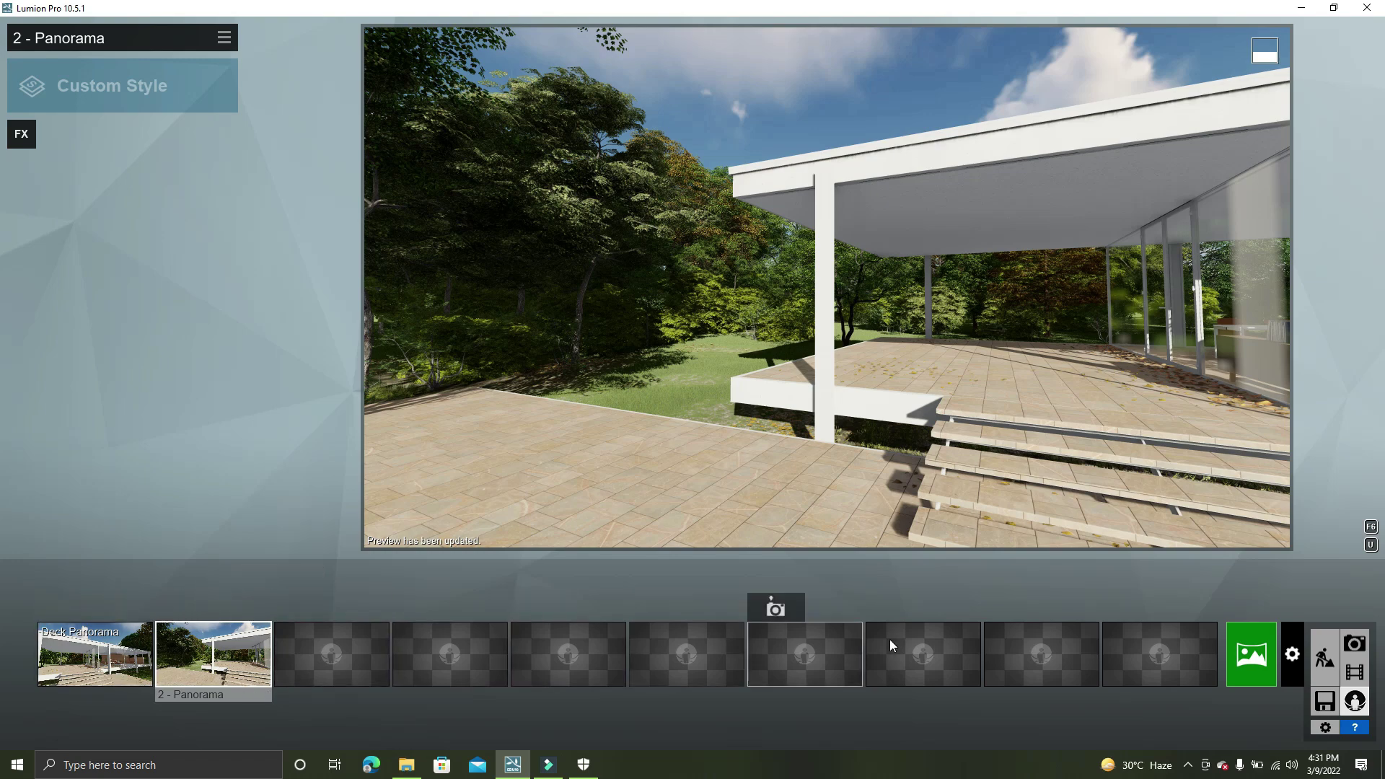
mouse_move(1159, 654)
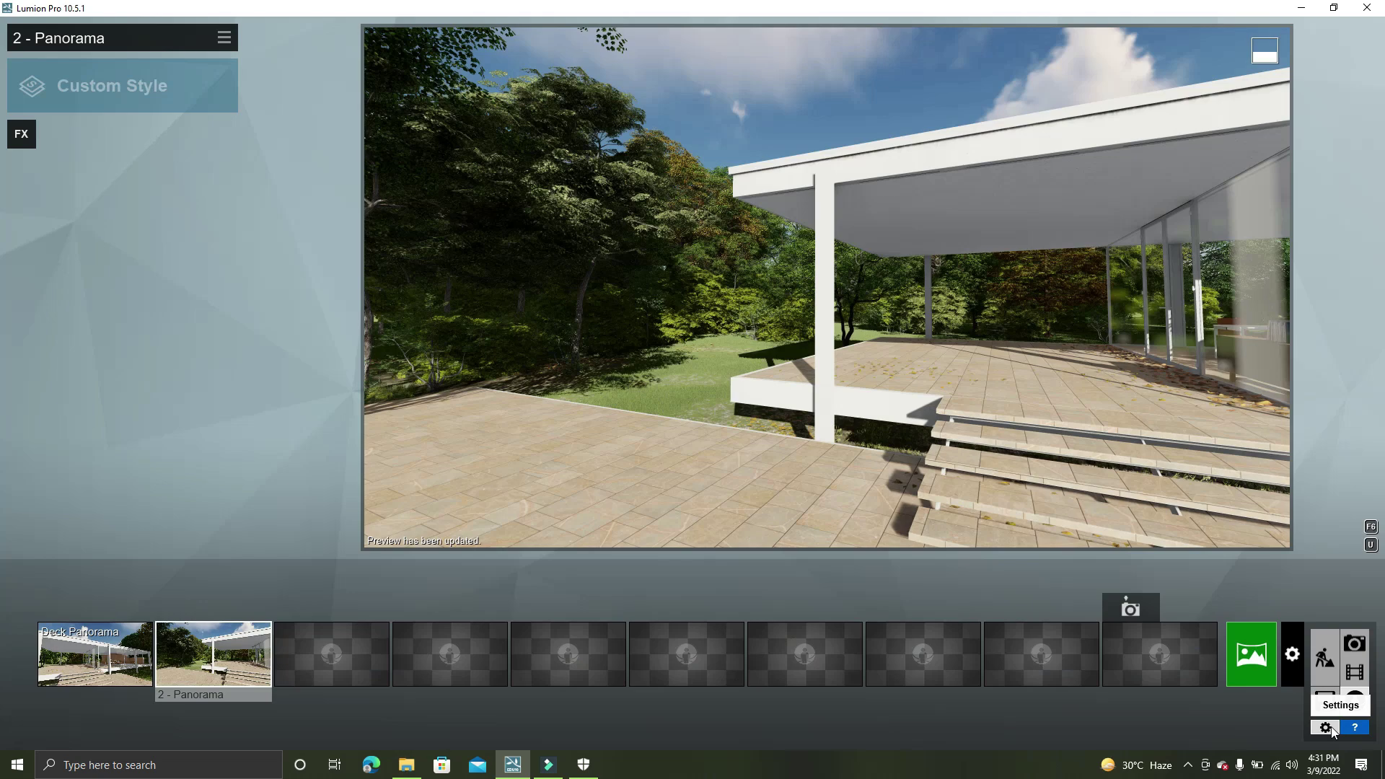
- Check the editor settings, then return through Build mode to the stored Photo - 3 view
left_click(1328, 733)
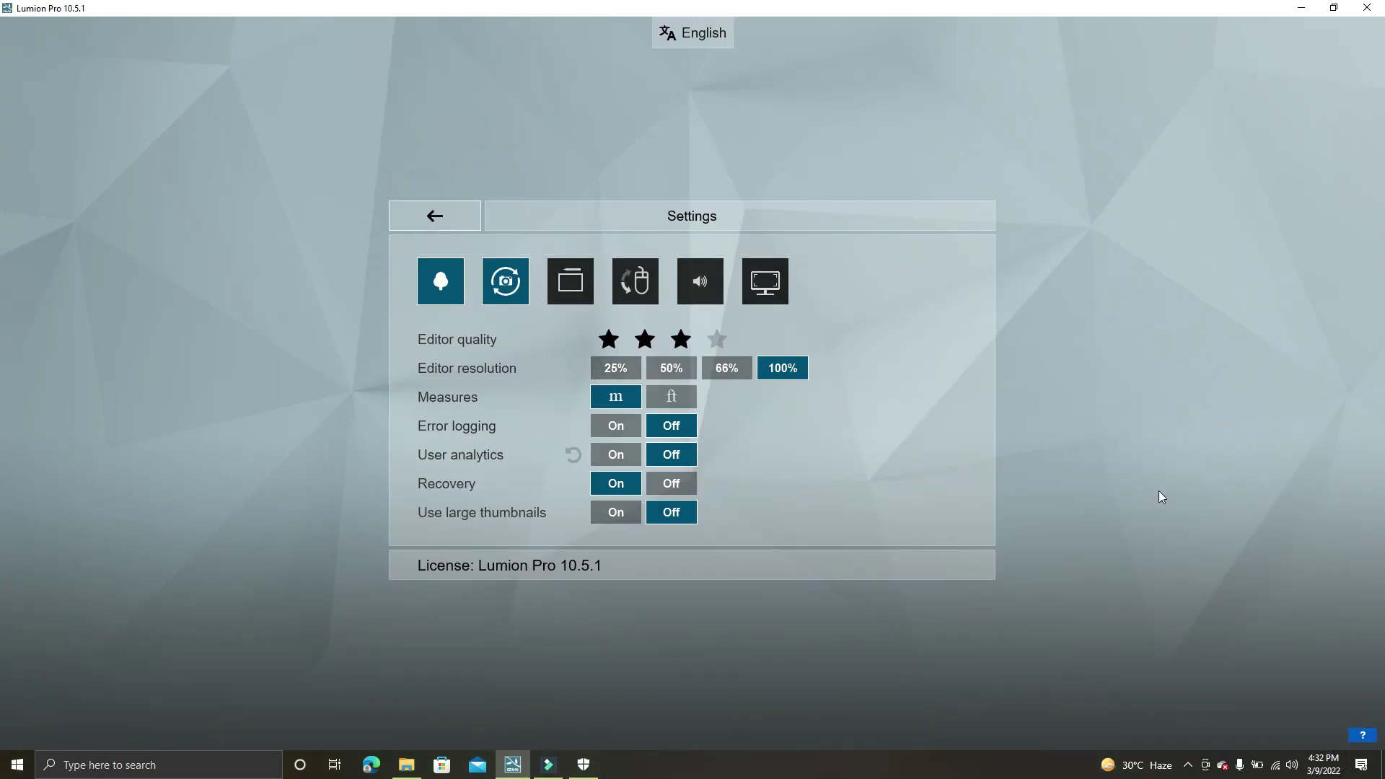
key("Escape")
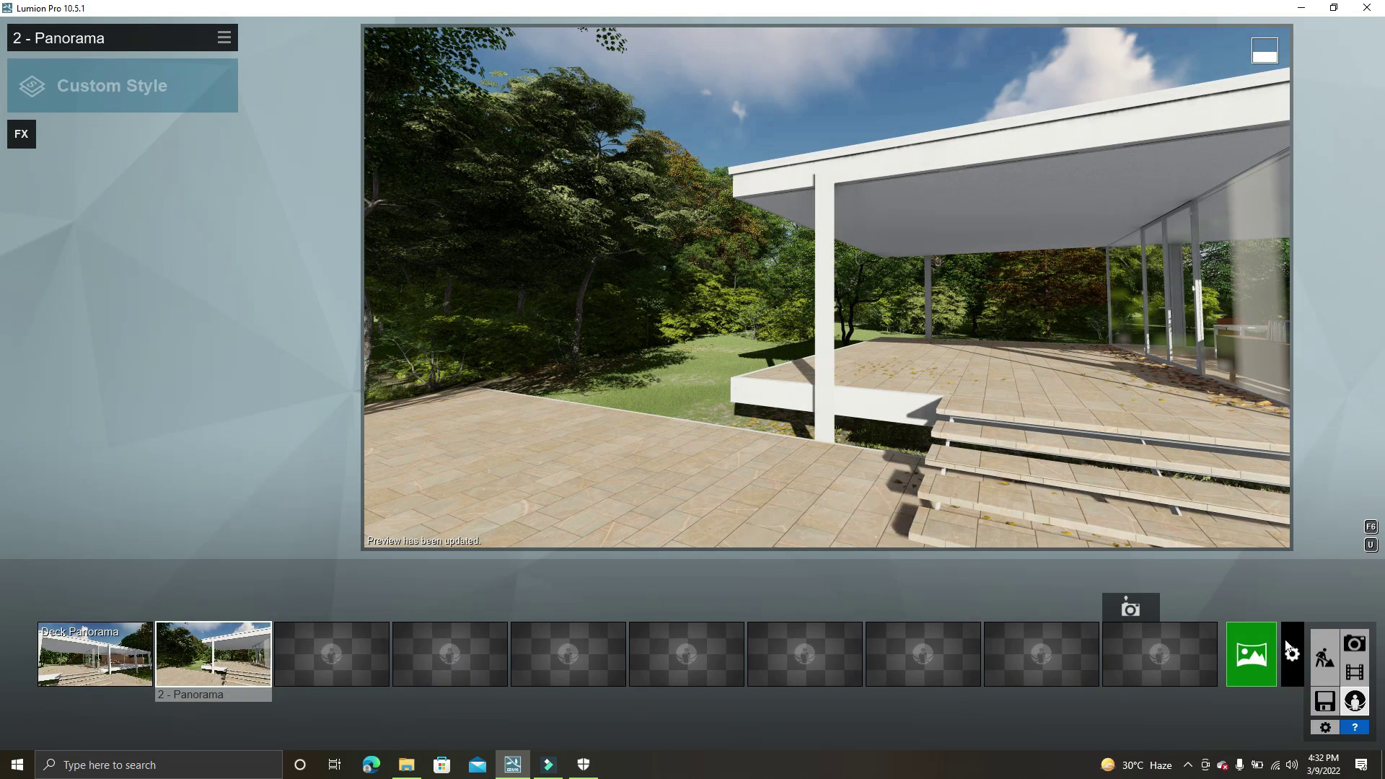
mouse_move(1325, 656)
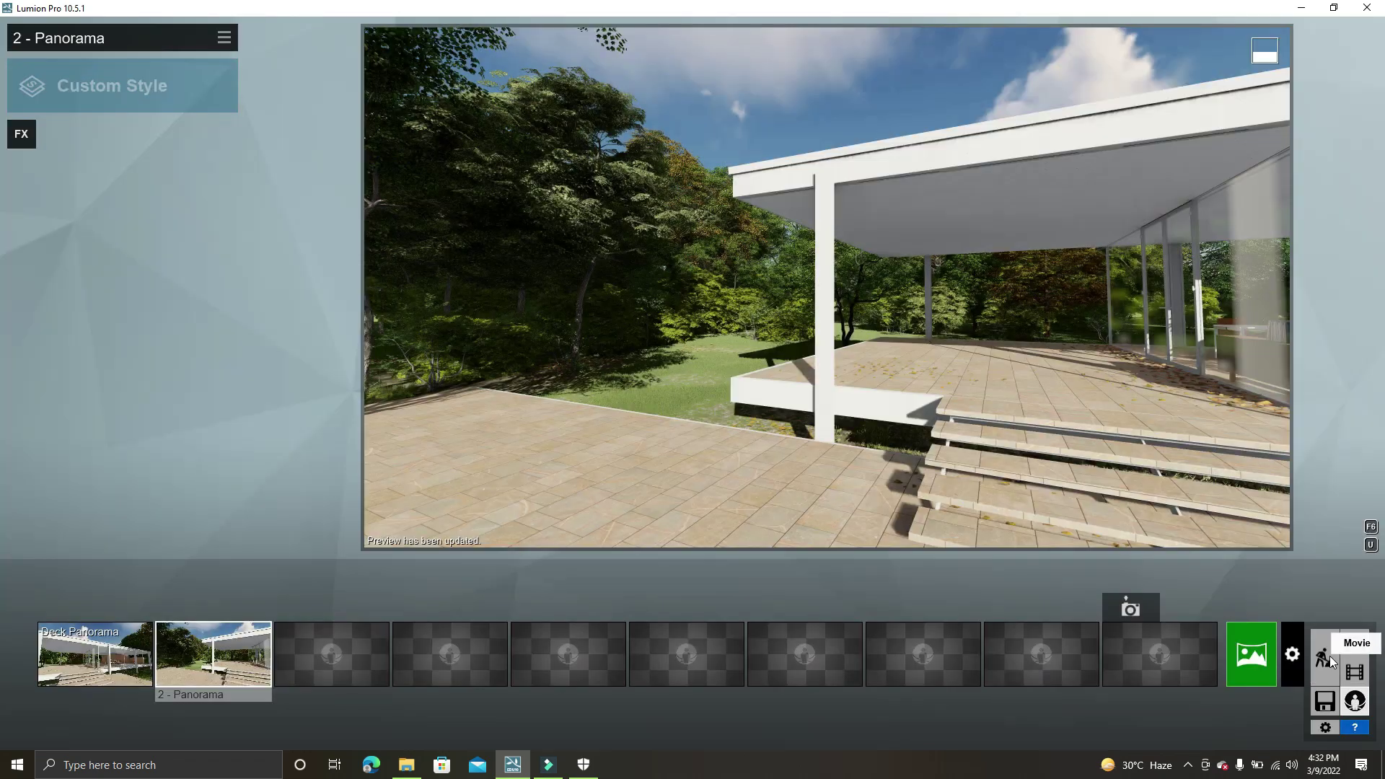
left_click(1324, 657)
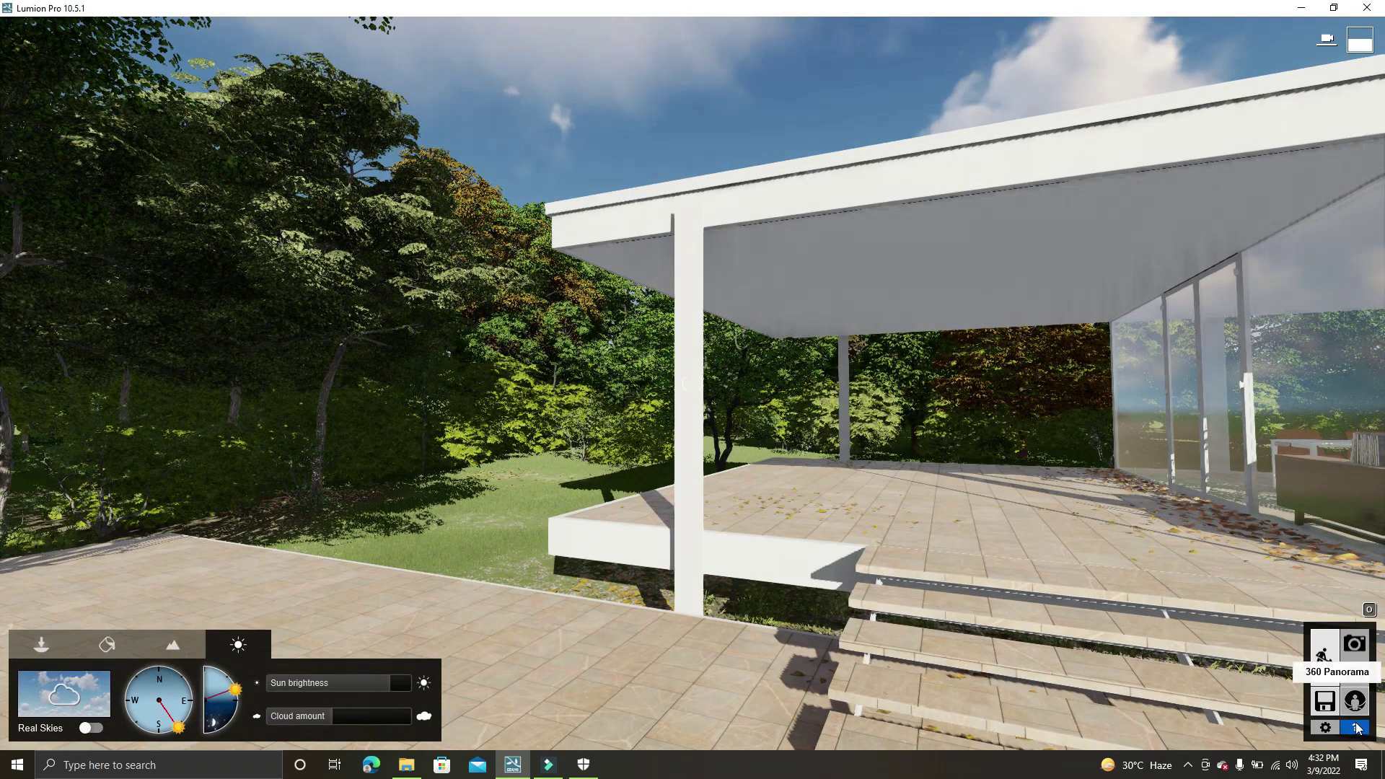
mouse_move(1354, 727)
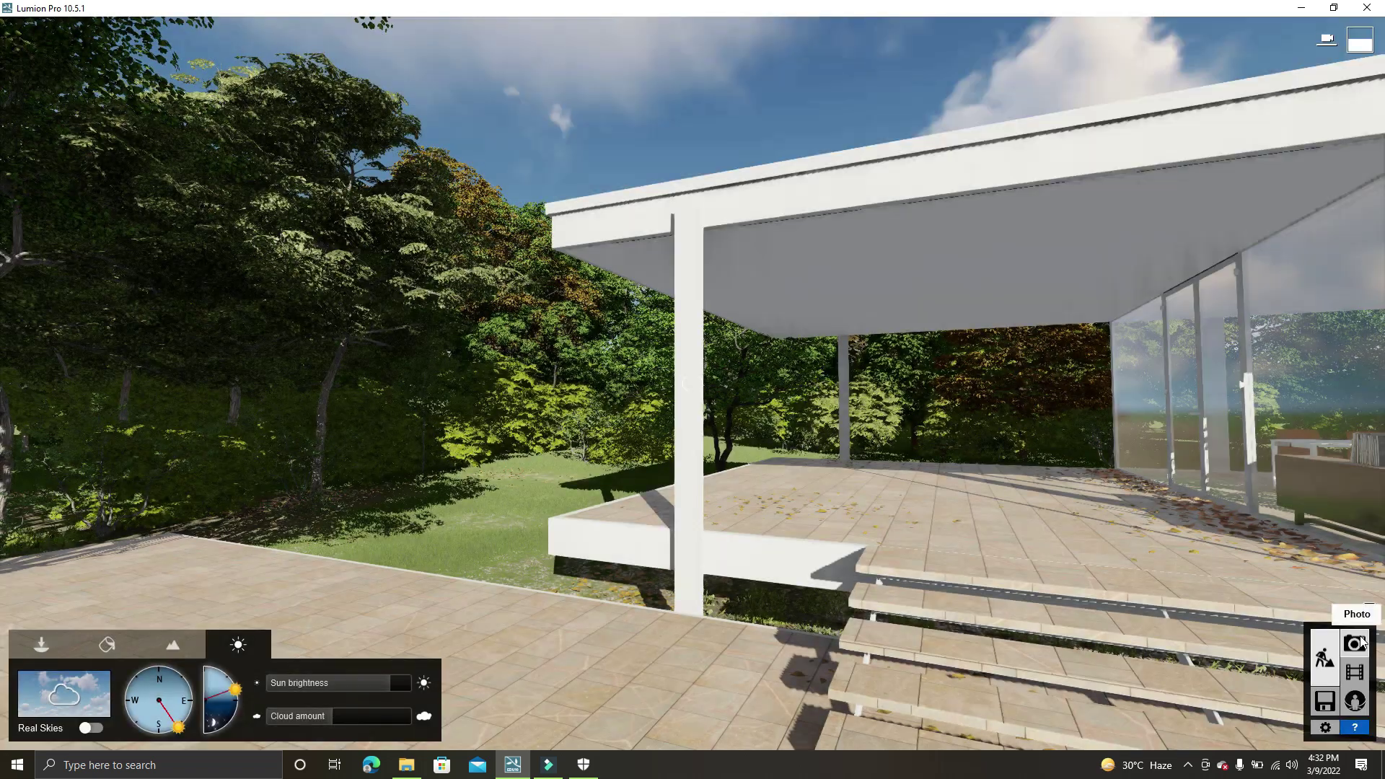
left_click(1356, 644)
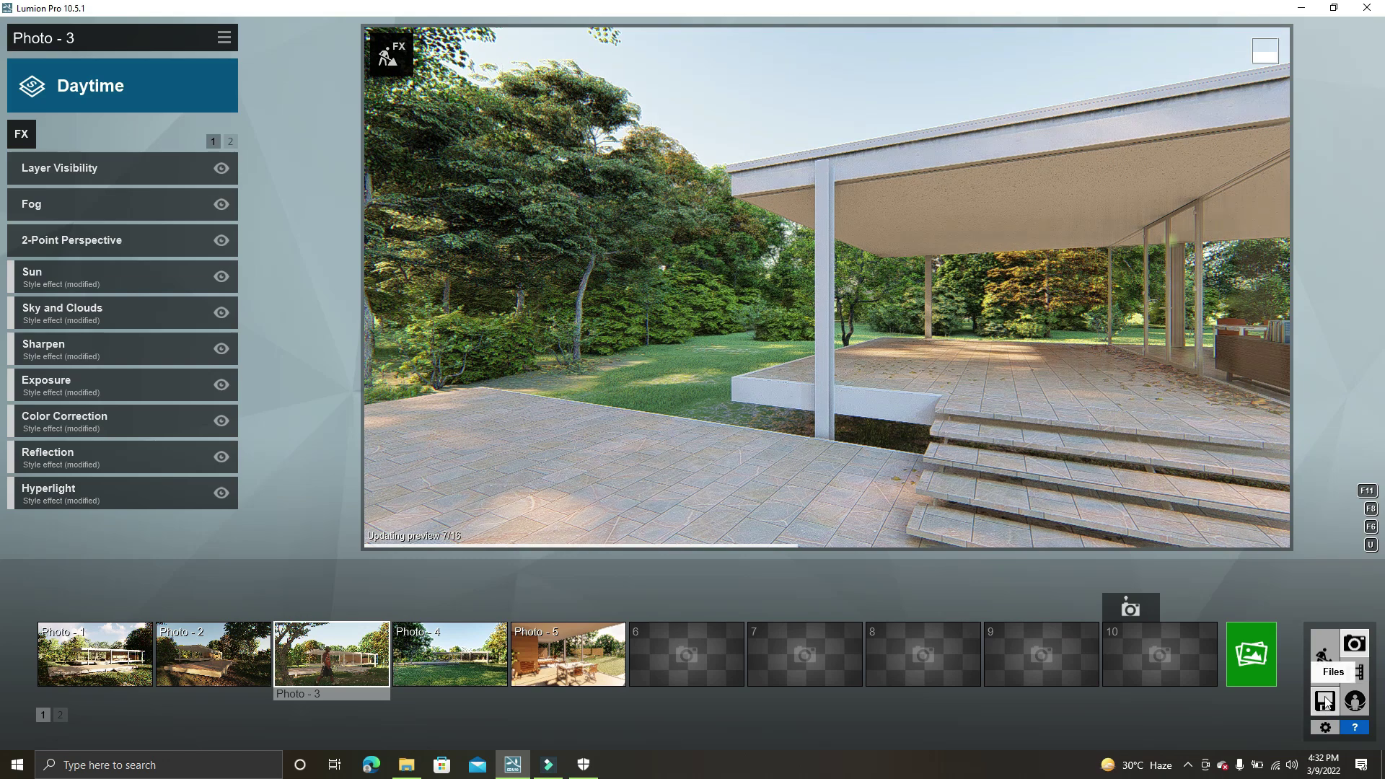
- Save the project as 'Example Project' in the desktop Lumion Material folder
left_click(1326, 702)
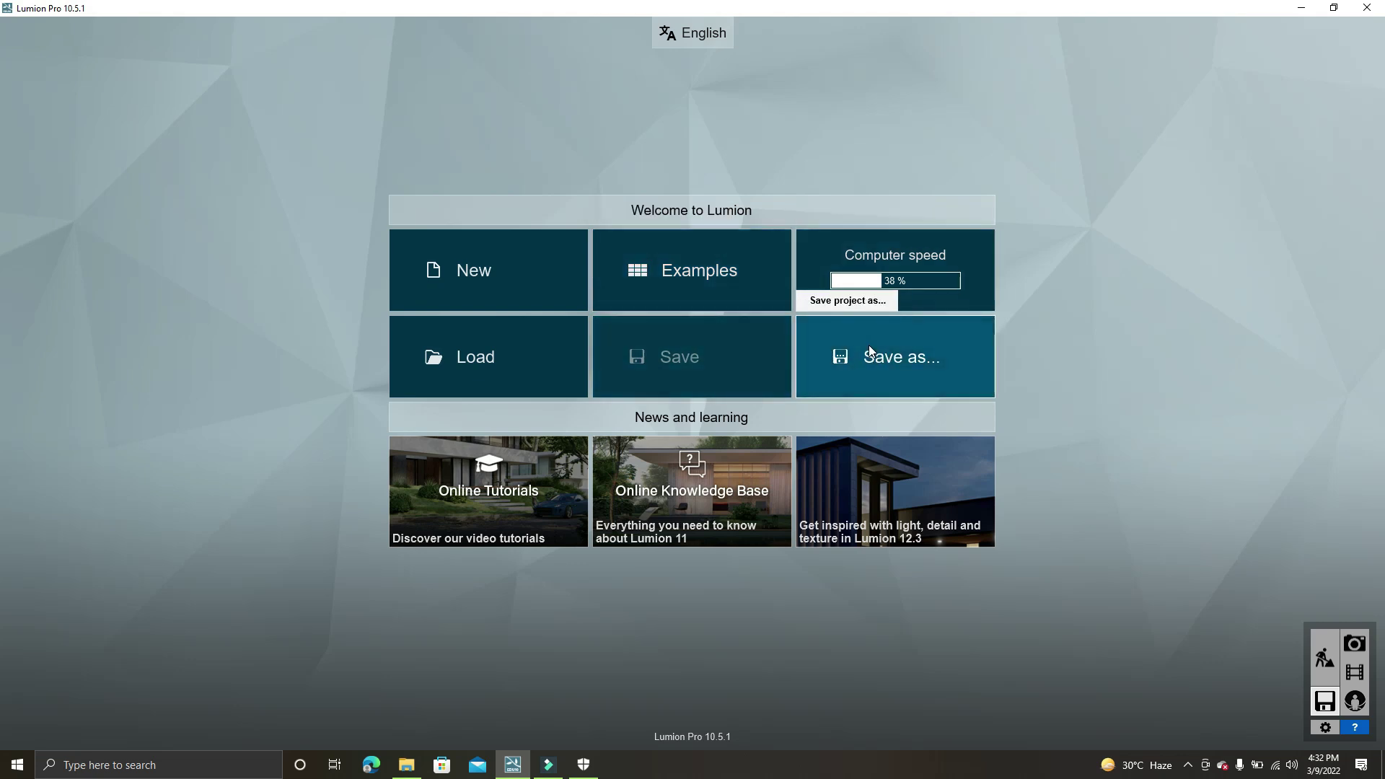
left_click(886, 367)
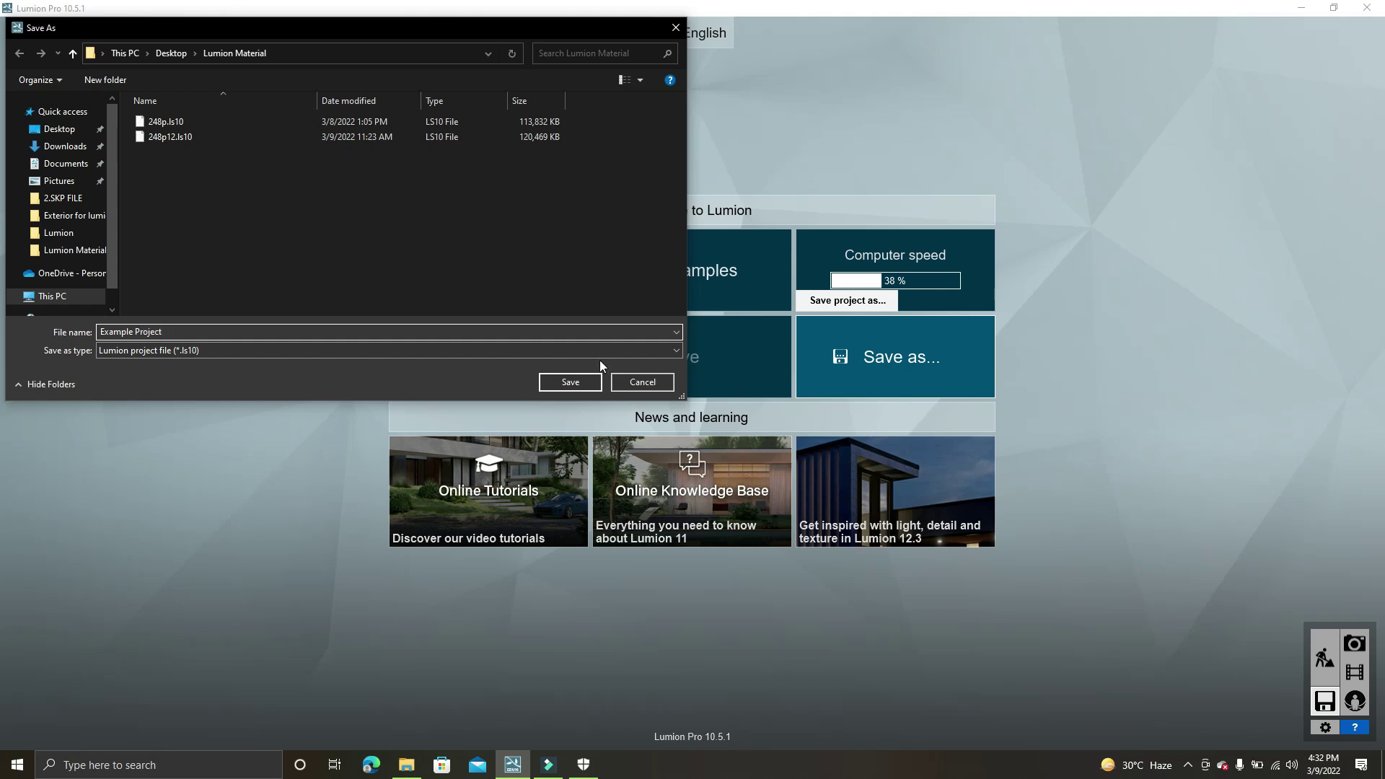
left_click(570, 381)
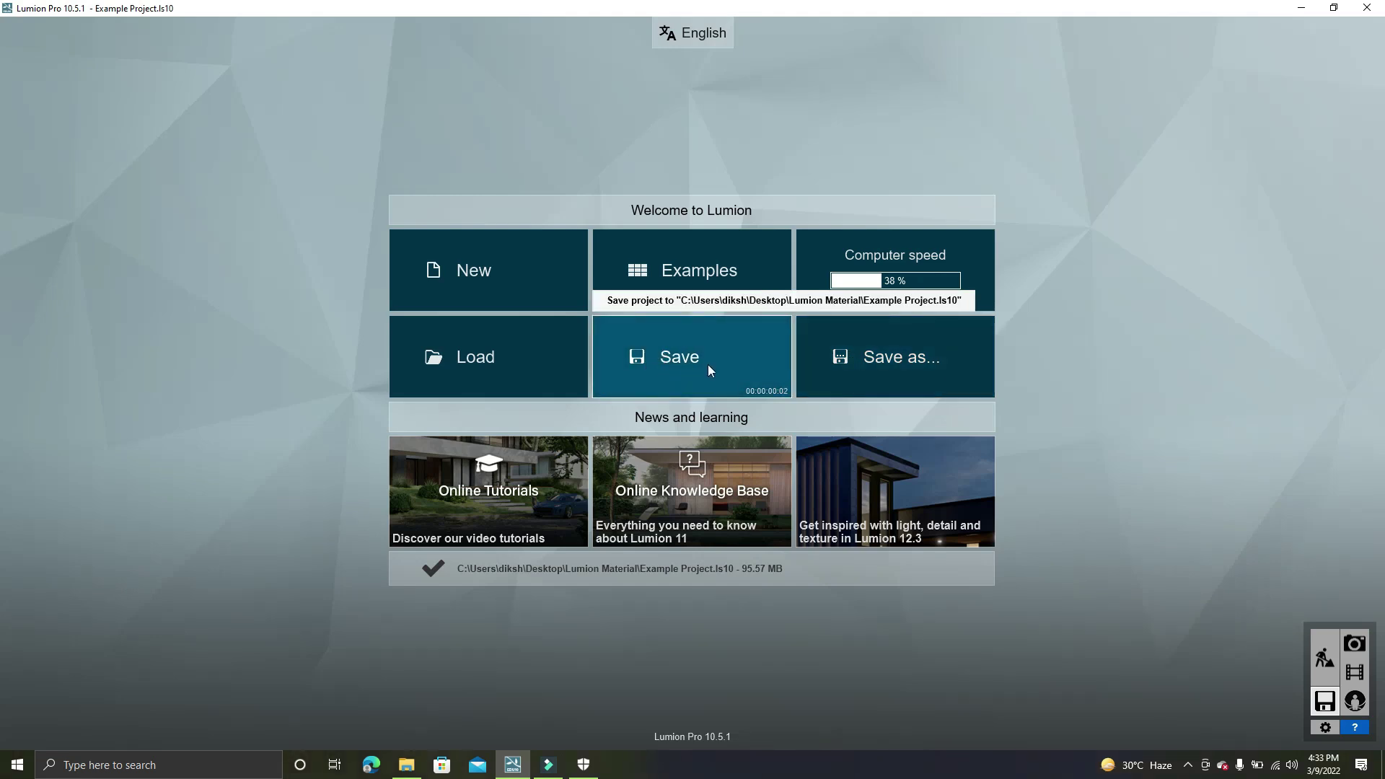
- In Build mode, look around the Farnsworth House with the camera at 1.60 m eye level
left_click(1327, 660)
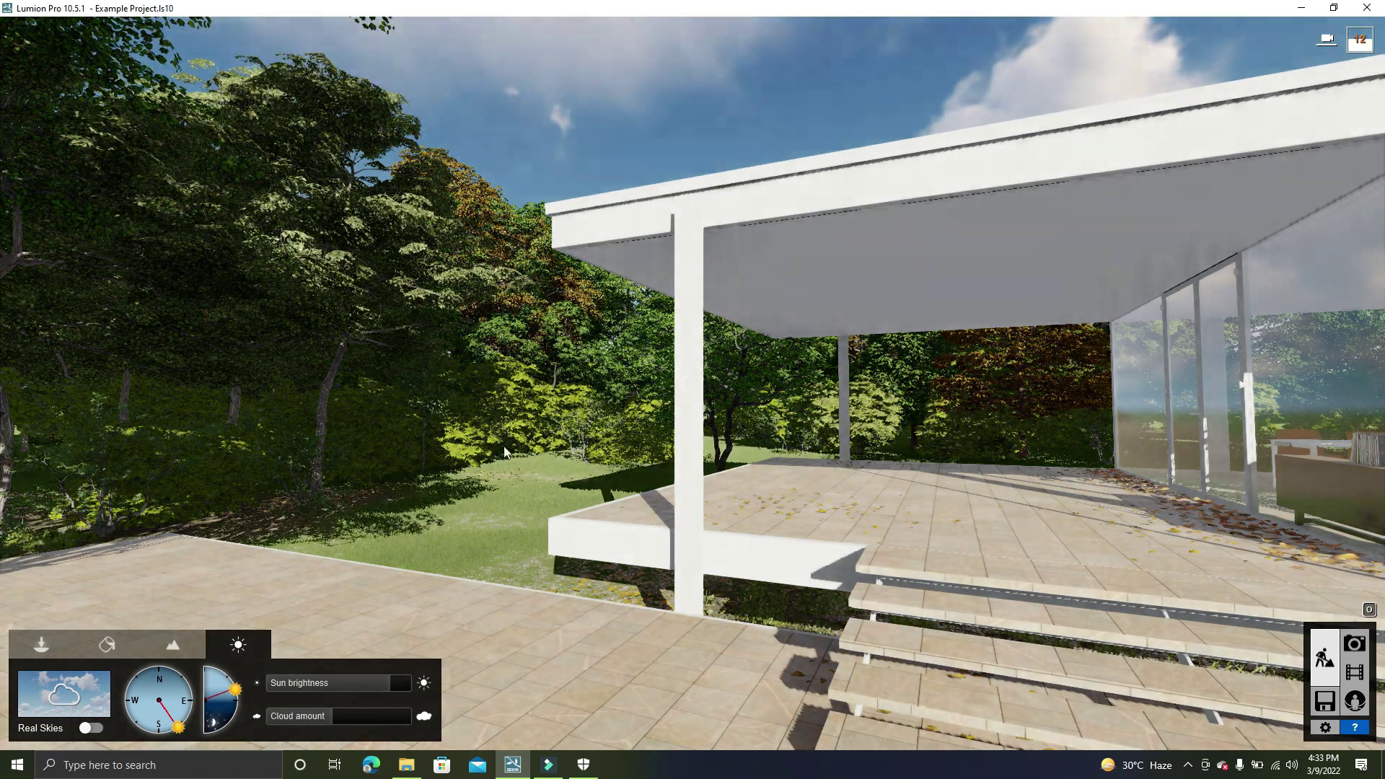
mouse_move(697, 497)
right_mouse_down()
mouse_move(693, 383)
mouse_move(1333, 177)
right_mouse_up()
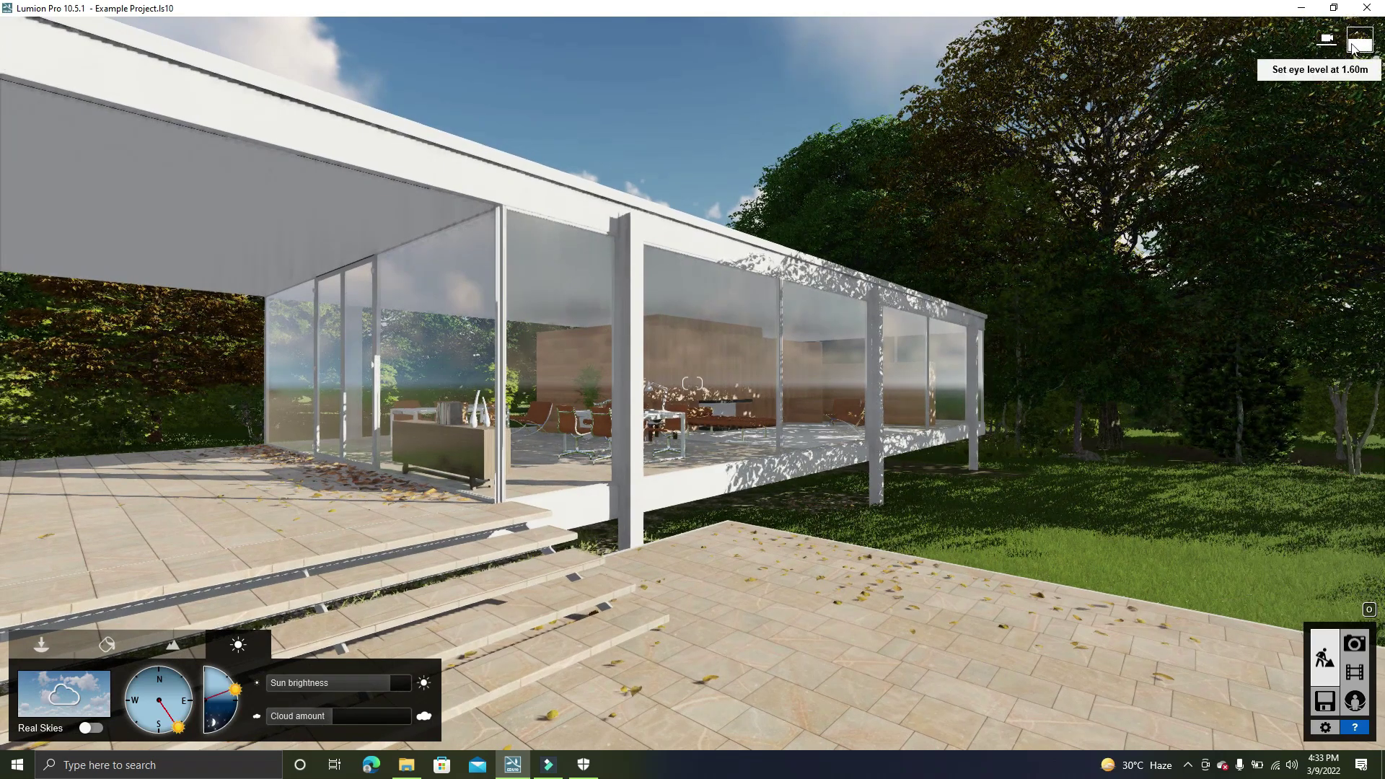
mouse_move(1328, 41)
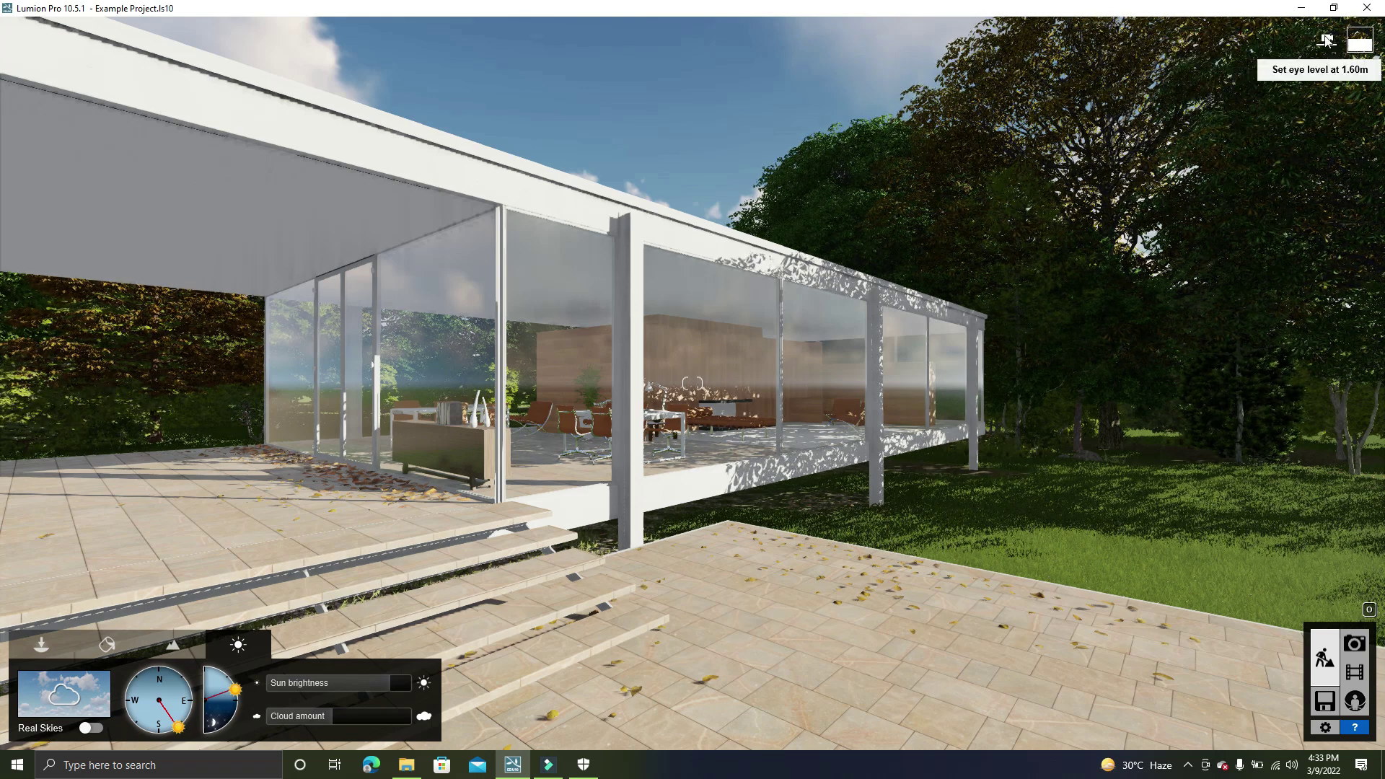
left_click(1327, 39)
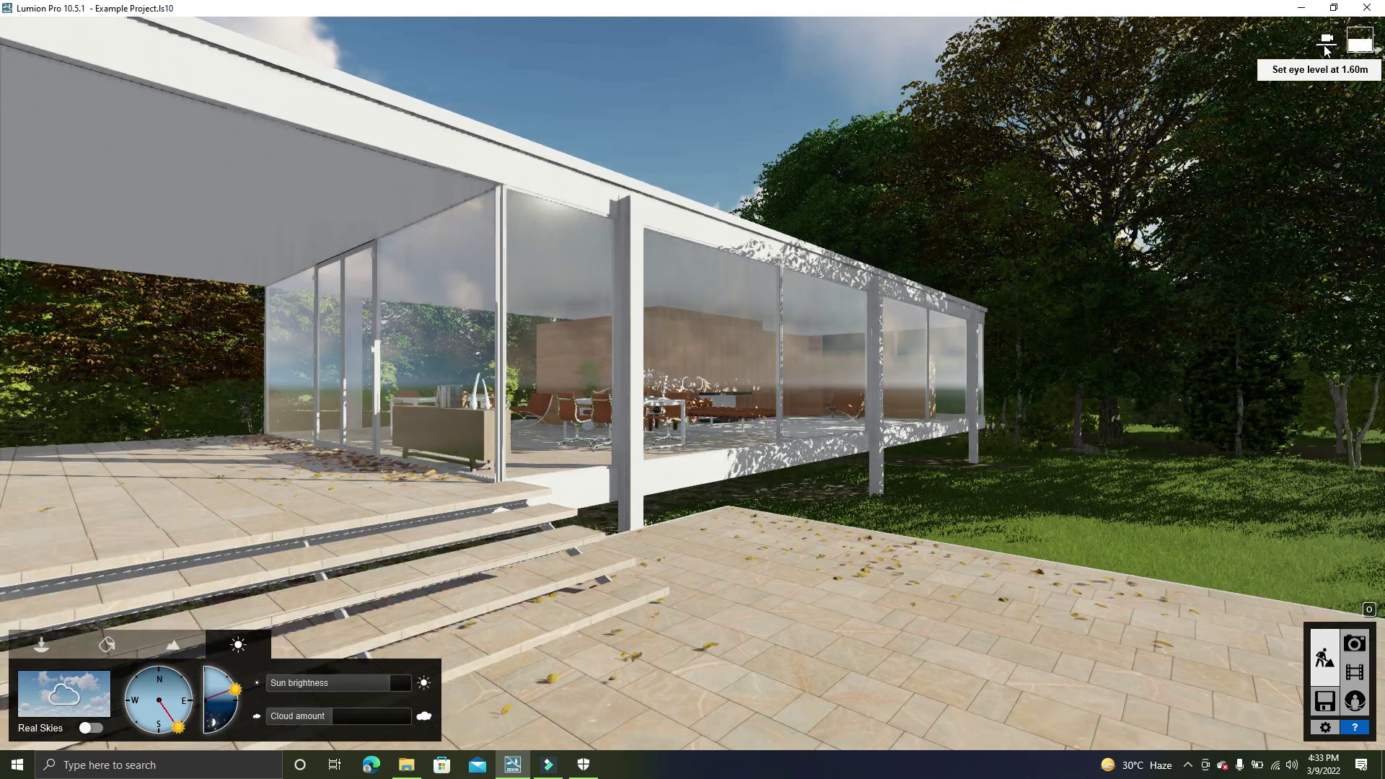
right_click_drag(328, 420, 794, 404)
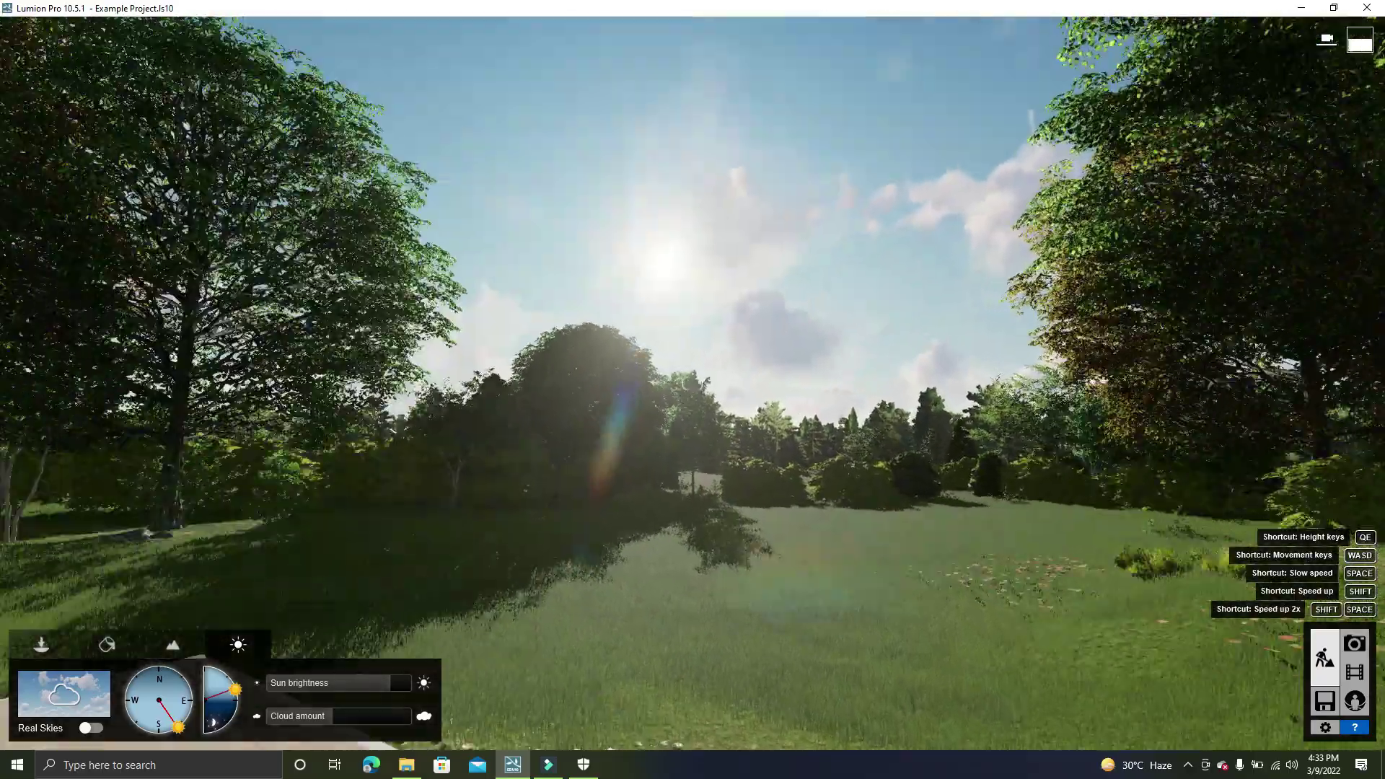
right_click_drag(329, 424, 330, 424)
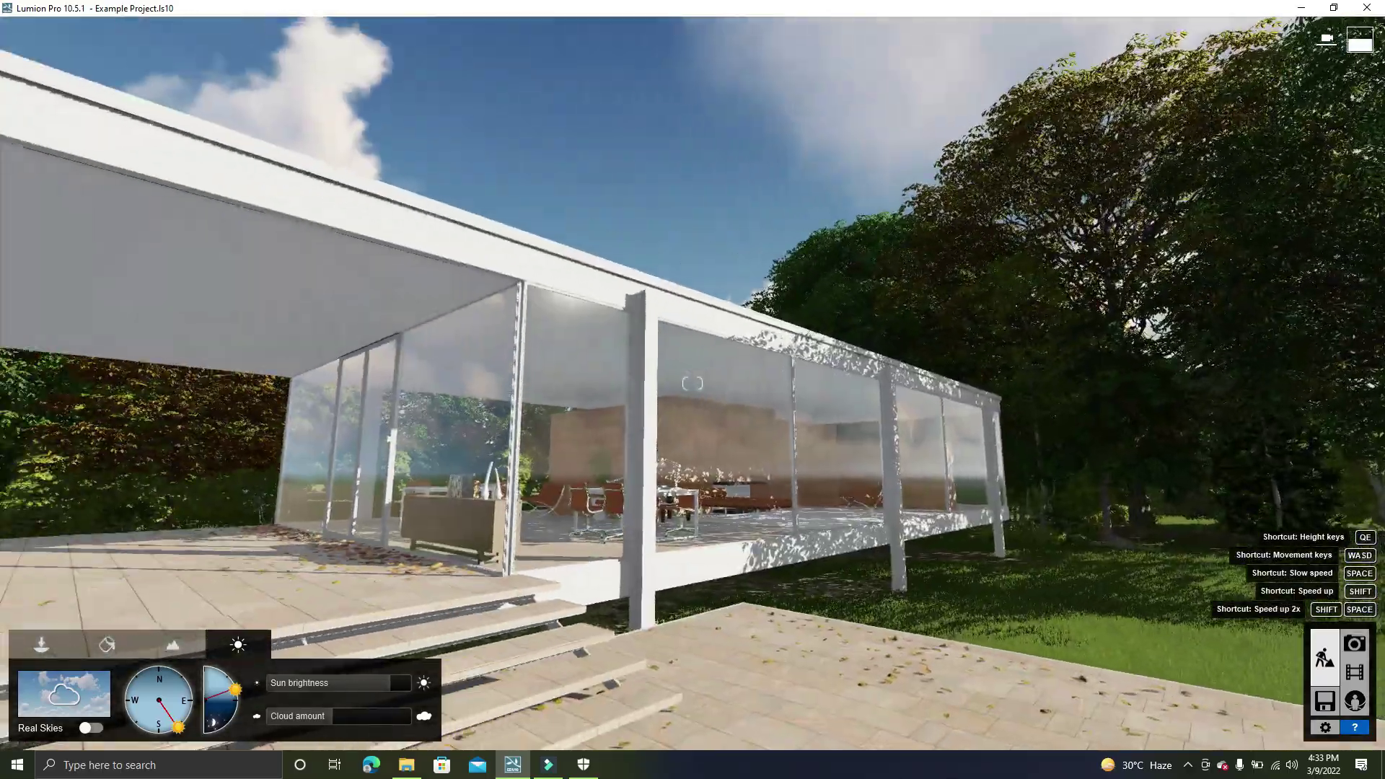